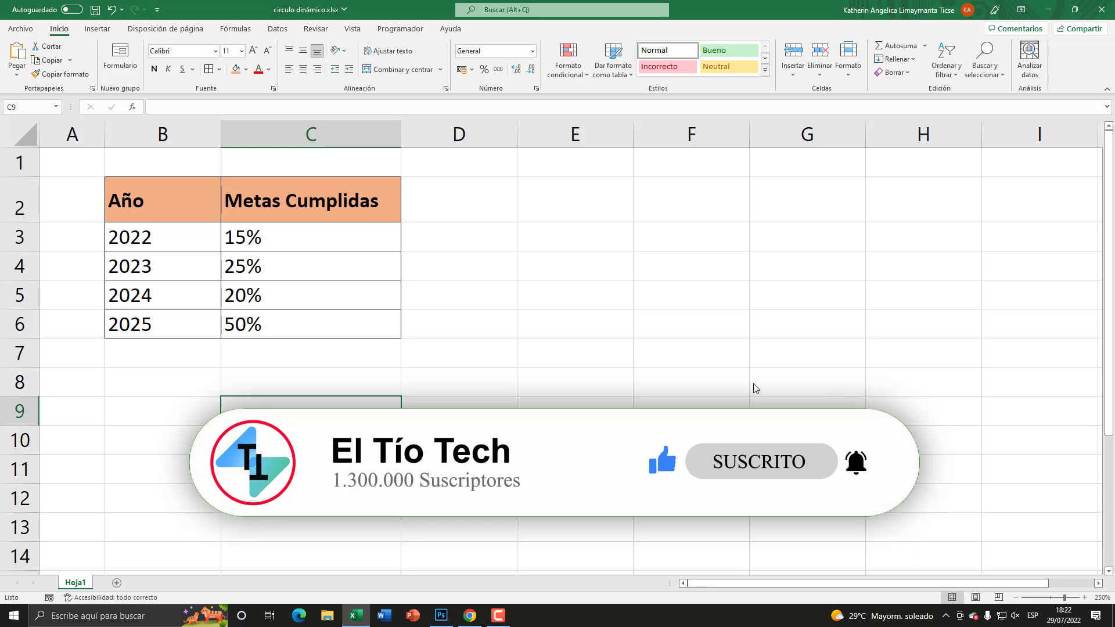
Step: Select the Año and Metas Cumplidas columns of the table
{"action": "left_click", "coordinate": [175, 153]}
{"action": "key", "text": "ctrl+shift+End"}
{"action": "left_click", "coordinate": [220, 198]}
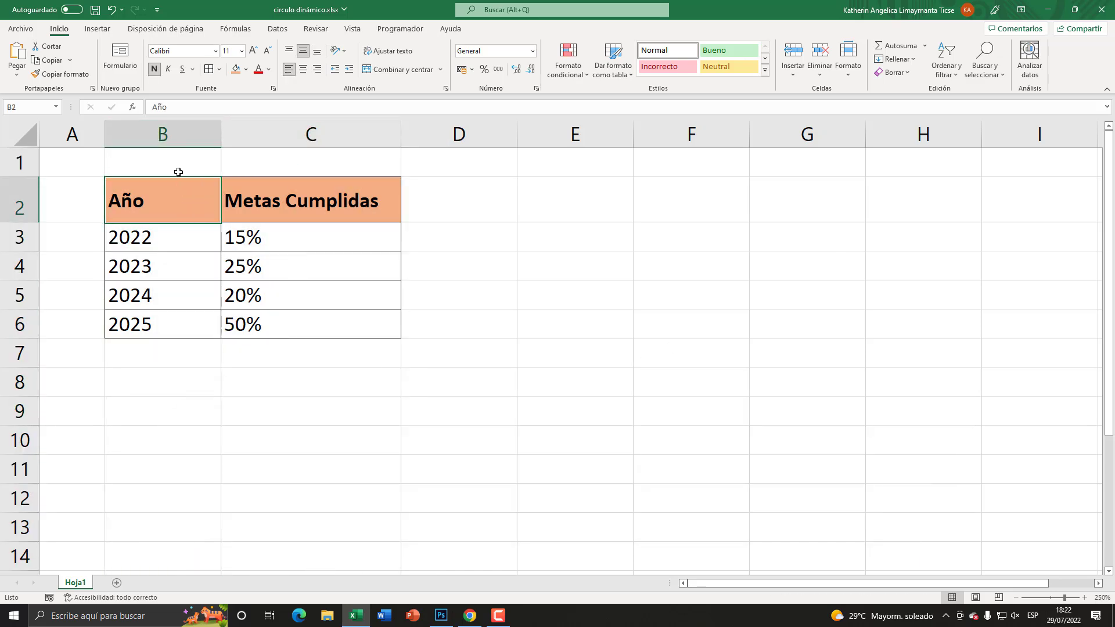
{"action": "left_click_drag", "start_coordinate": [153, 191], "coordinate": [159, 323]}
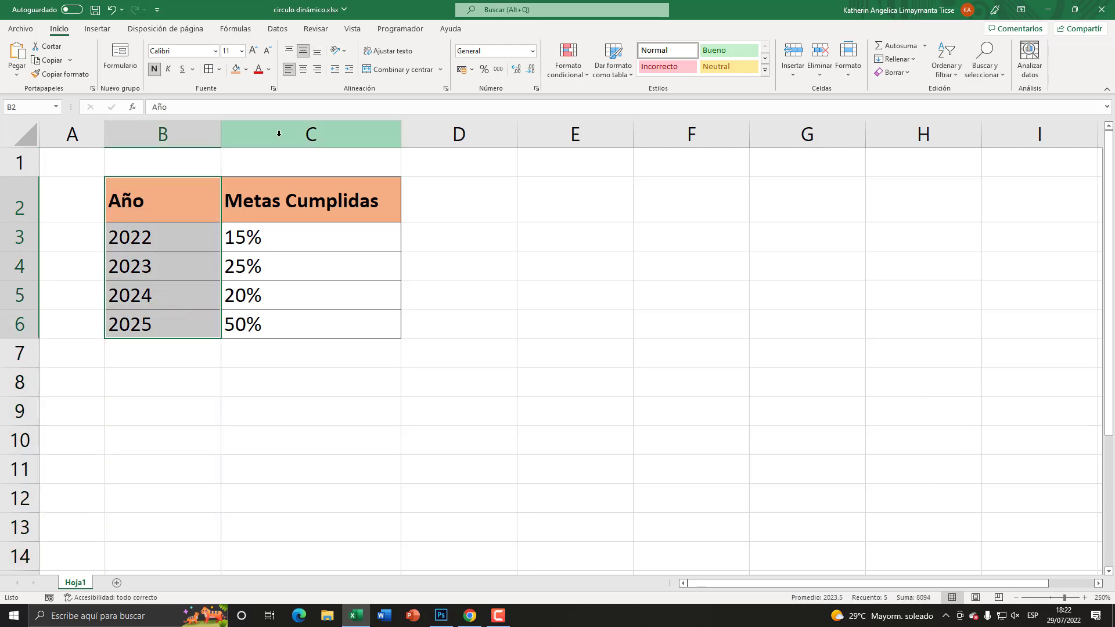
{"action": "left_click", "coordinate": [298, 137]}
{"action": "left_click", "coordinate": [277, 229]}
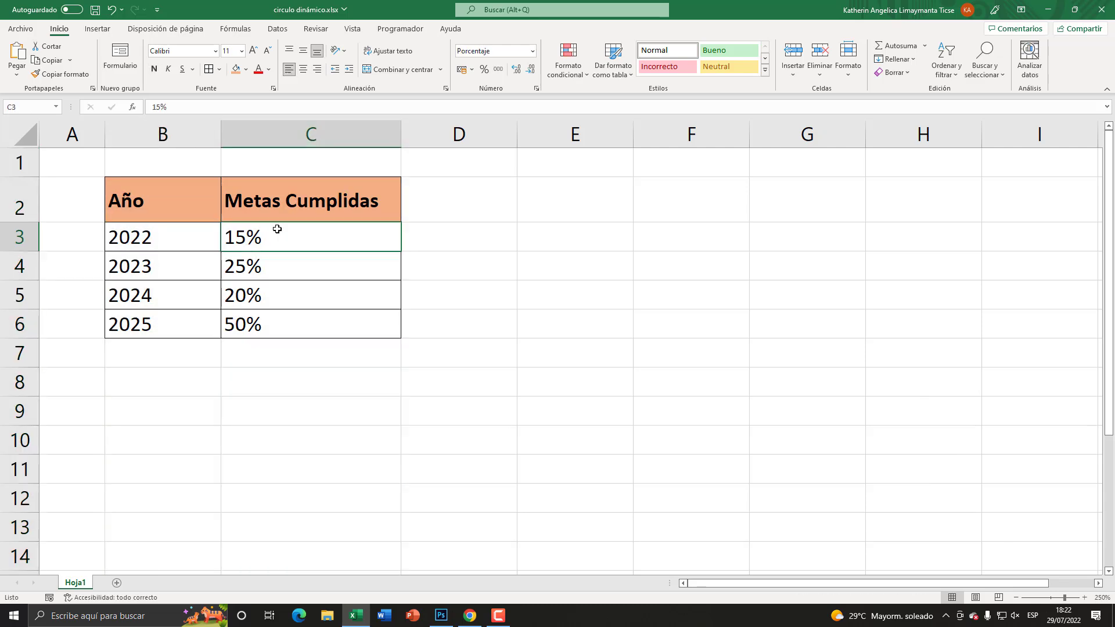
{"action": "left_click", "coordinate": [297, 149]}
Step: Check the 2022 and 2023 year entries and their 15% and 25% values
{"action": "left_click", "coordinate": [284, 242]}
{"action": "left_click", "coordinate": [182, 237]}
{"action": "left_click", "coordinate": [312, 229]}
{"action": "left_click", "coordinate": [145, 268]}
{"action": "left_click", "coordinate": [249, 262]}
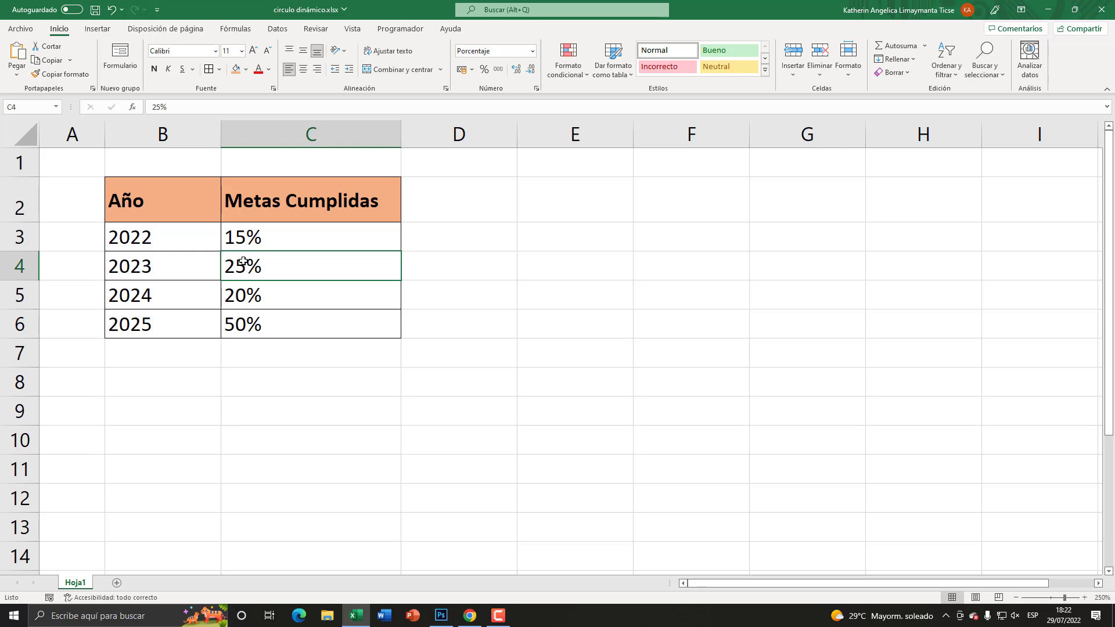
Step: Add headers 'Eje Y' in D2 and 'Eje intermedio' in E2, widening column E
{"action": "left_click", "coordinate": [472, 203]}
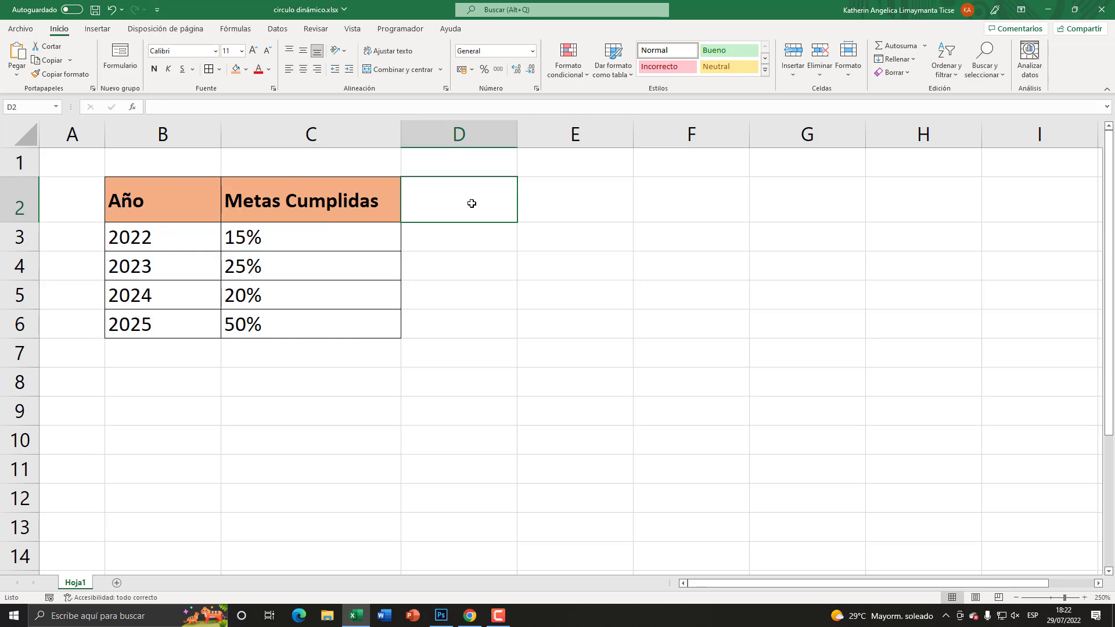
{"action": "type", "text": "Eje"}
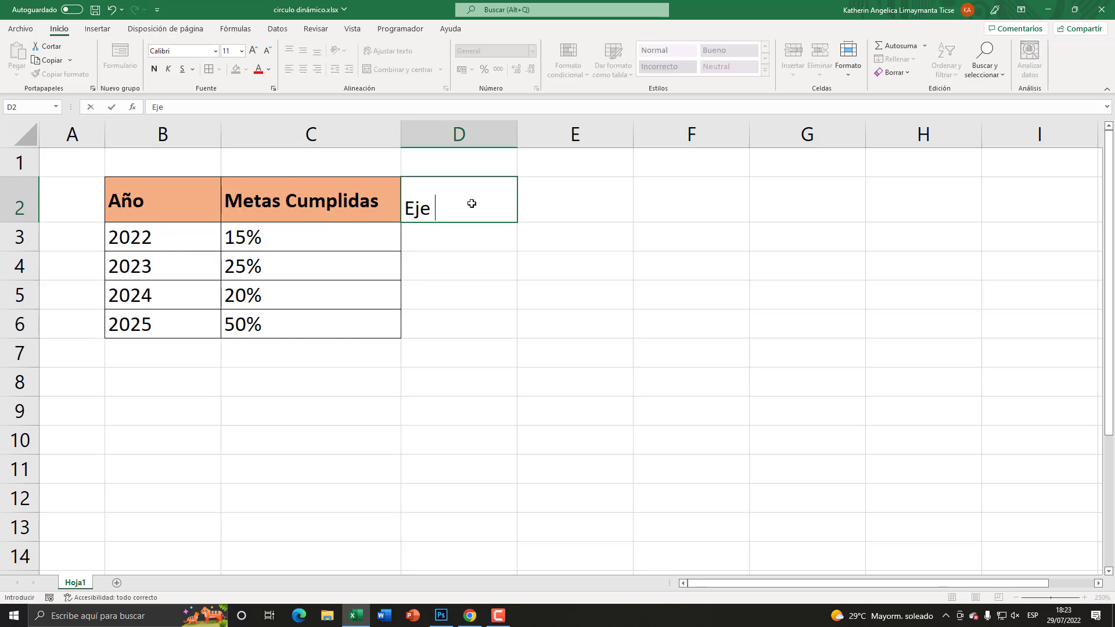
{"action": "type", "text": " Y"}
{"action": "key", "text": "Tab"}
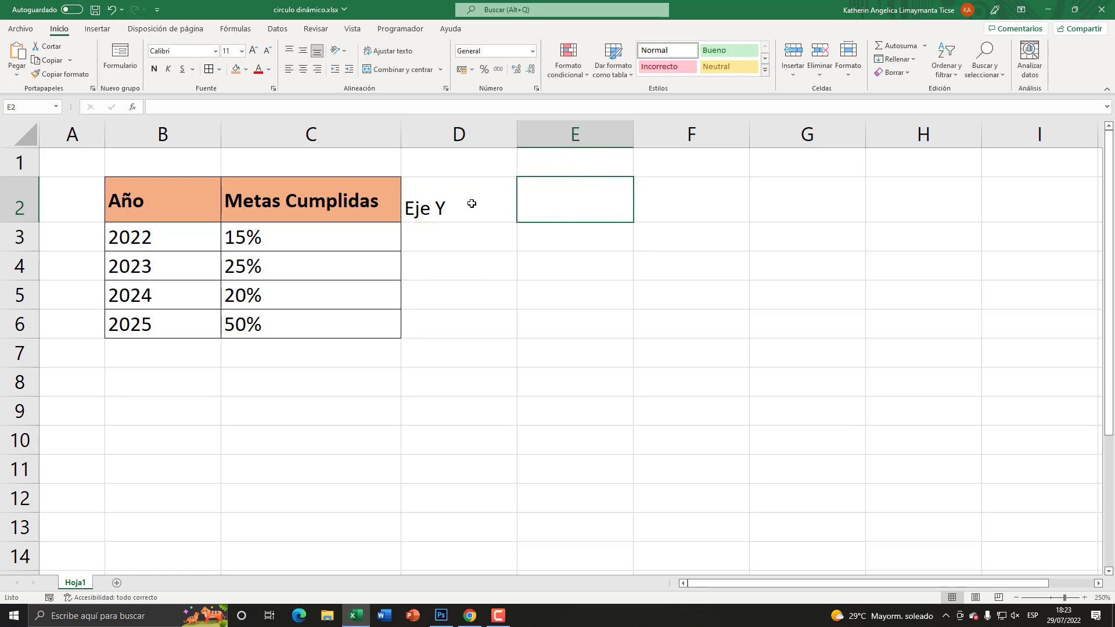
{"action": "type", "text": "Eje intermedio"}
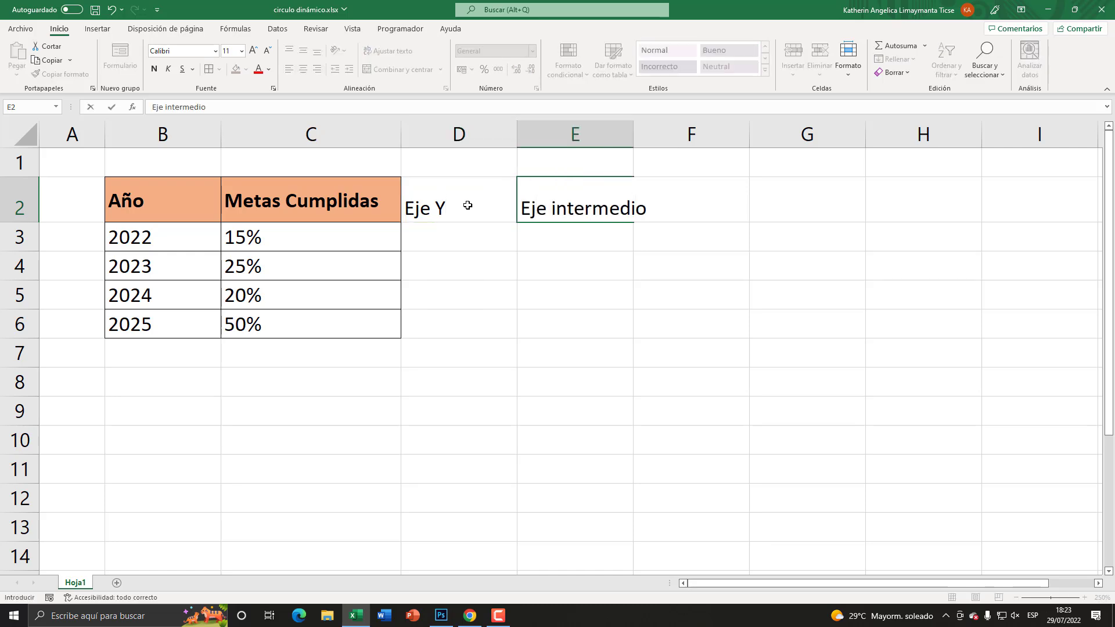
{"action": "left_click", "coordinate": [627, 134]}
{"action": "left_click_drag", "start_coordinate": [634, 134], "coordinate": [668, 134]}
{"action": "left_click", "coordinate": [572, 256]}
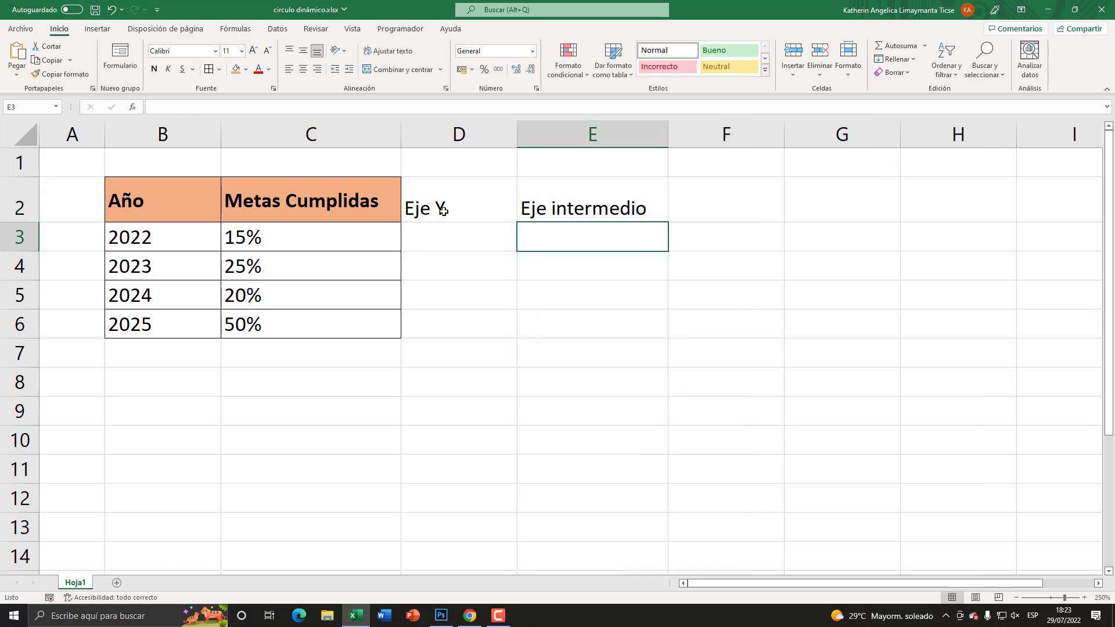
Step: Give D2:E6 all borders and make the new headers orange, bold and middle-aligned
{"action": "left_click_drag", "start_coordinate": [442, 204], "coordinate": [569, 319]}
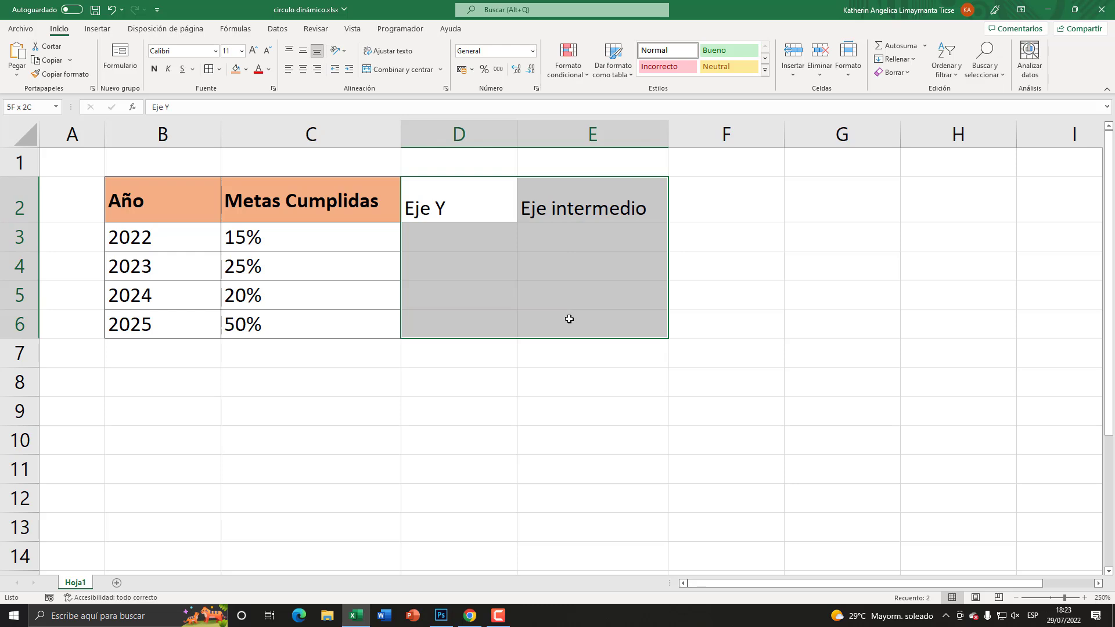
{"action": "left_click", "coordinate": [209, 69]}
{"action": "left_click_drag", "start_coordinate": [410, 181], "coordinate": [549, 201]}
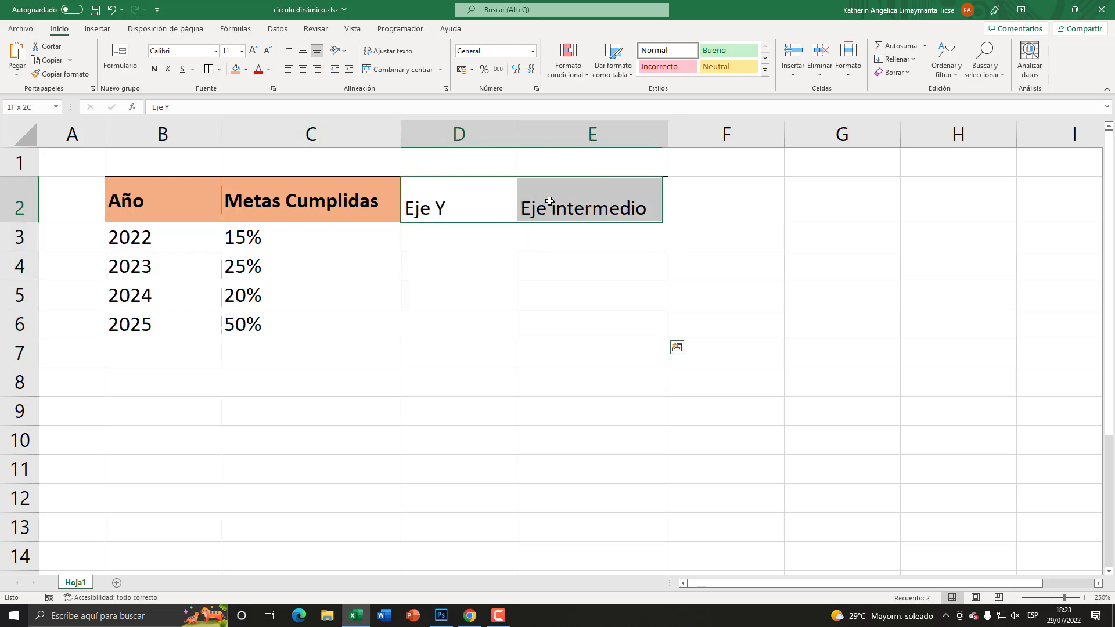
{"action": "left_click", "coordinate": [237, 69]}
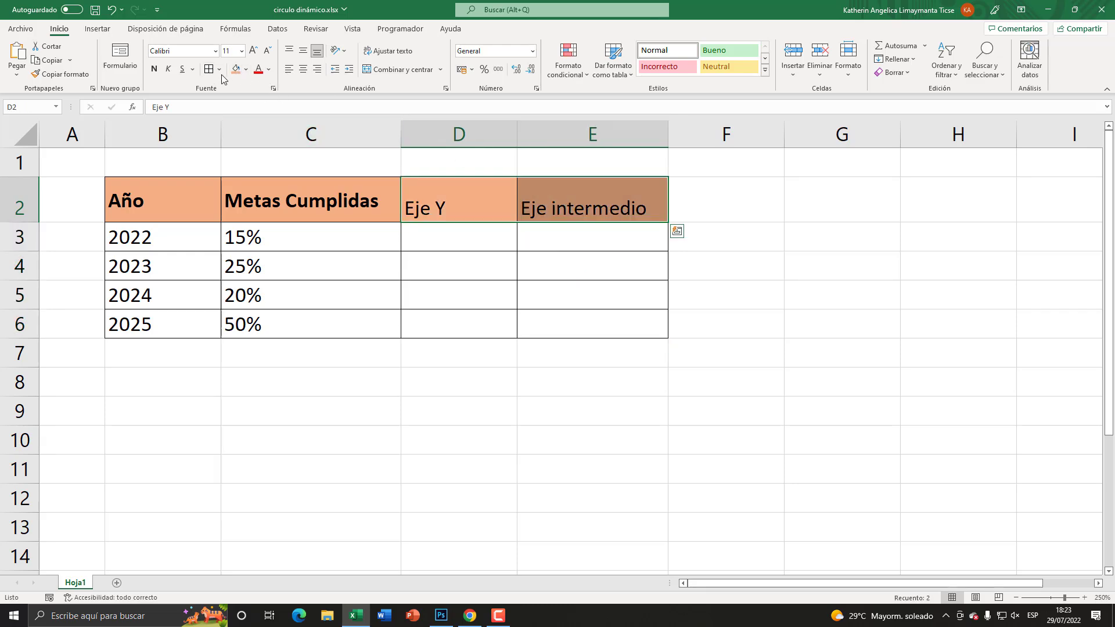
{"action": "left_click", "coordinate": [154, 69]}
{"action": "left_click", "coordinate": [303, 51]}
{"action": "left_click", "coordinate": [435, 241]}
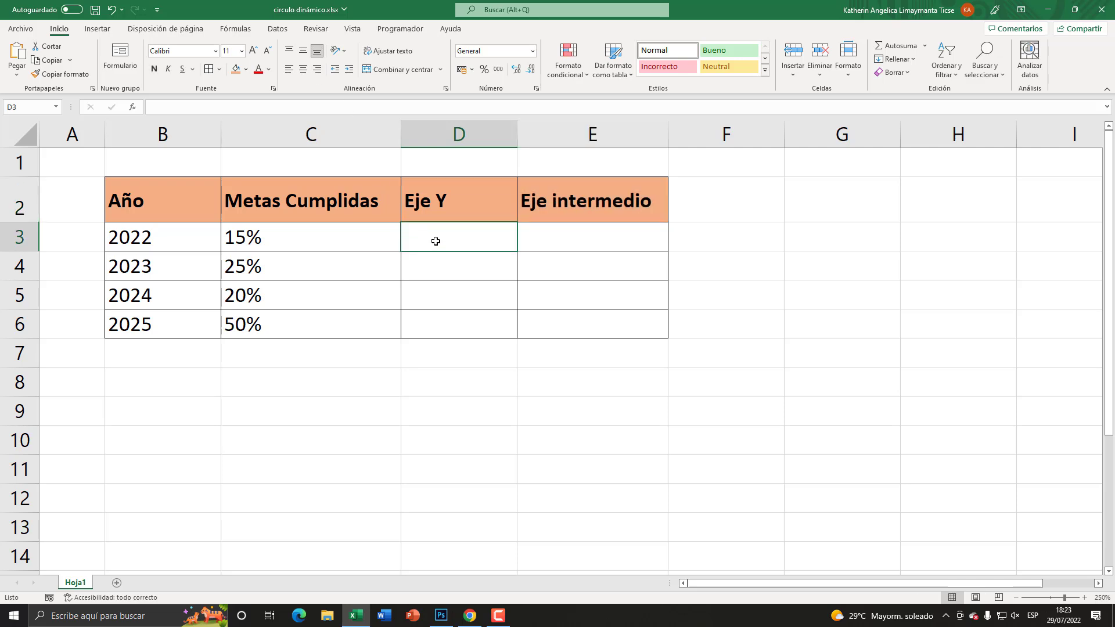
Step: Enter 1 in D3:D6 for 2022–2025 and left-align those four cells
{"action": "type", "text": "1 "}
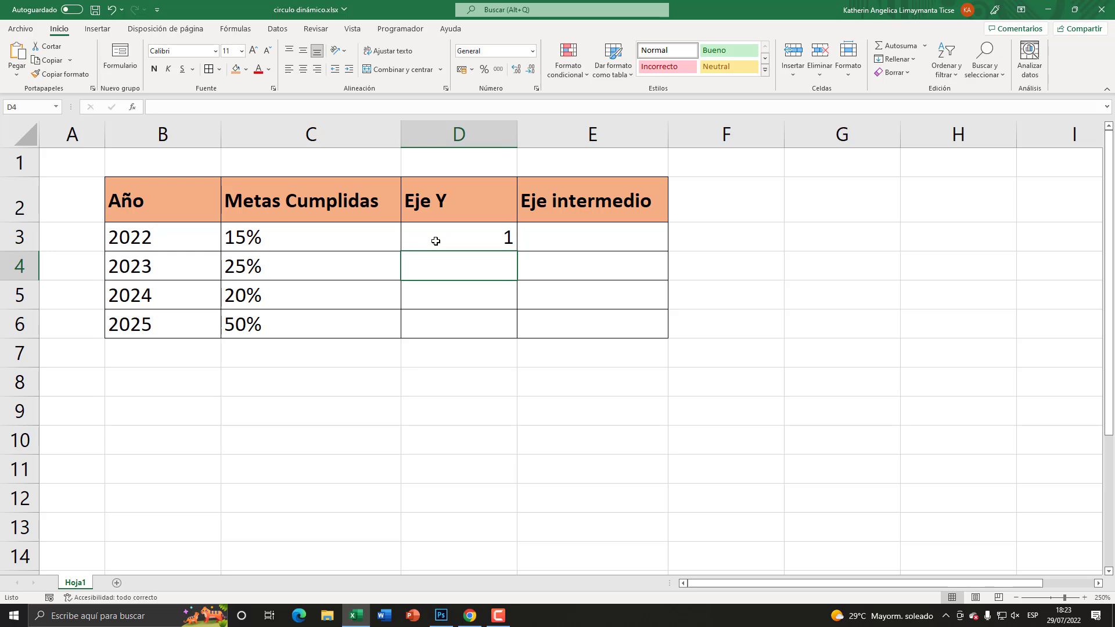
{"action": "type", "text": "1 1 1"}
{"action": "key", "text": "Return"}
{"action": "key", "text": "Up"}
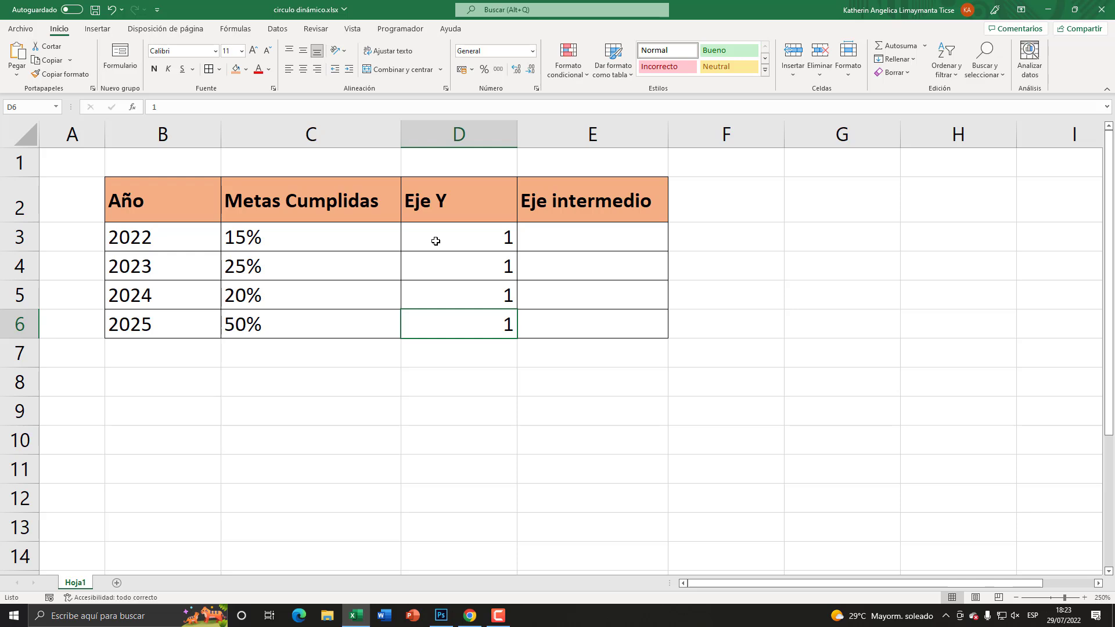
{"action": "left_click_drag", "start_coordinate": [435, 242], "coordinate": [441, 323]}
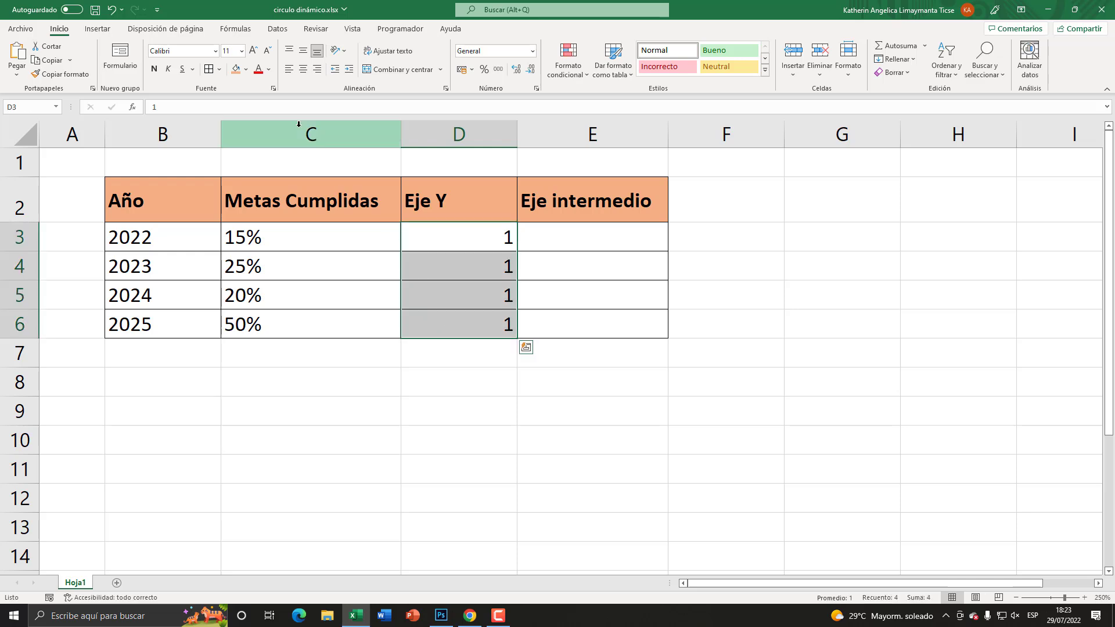
{"action": "left_click", "coordinate": [286, 72]}
{"action": "left_click", "coordinate": [579, 244]}
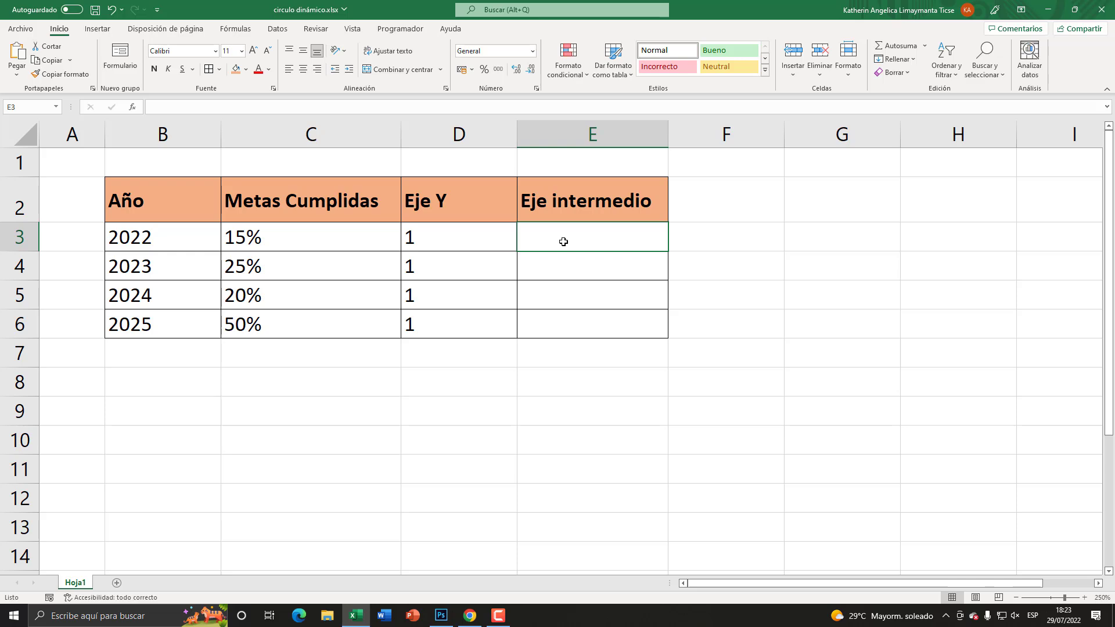
Step: Enter 0.5 in E3:E6 for each year 2022–2025, correcting a typo
{"action": "type", "text": "0."}
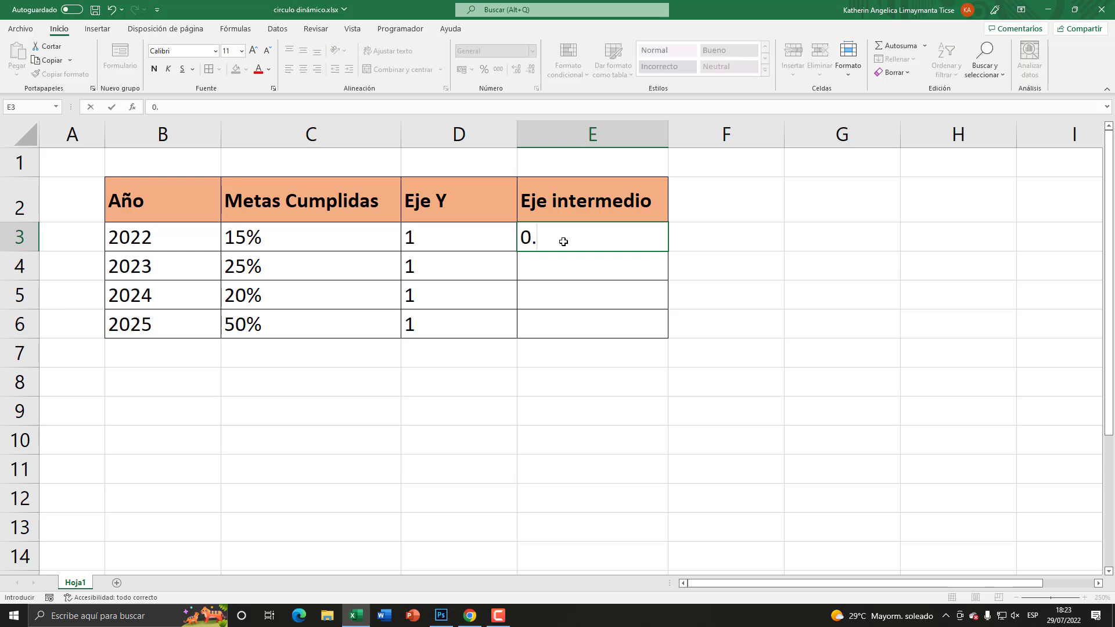
{"action": "type", "text": "5"}
{"action": "key", "text": "Return"}
{"action": "type", "text": "0.5"}
{"action": "key", "text": "Return"}
{"action": "type", "text": "00."}
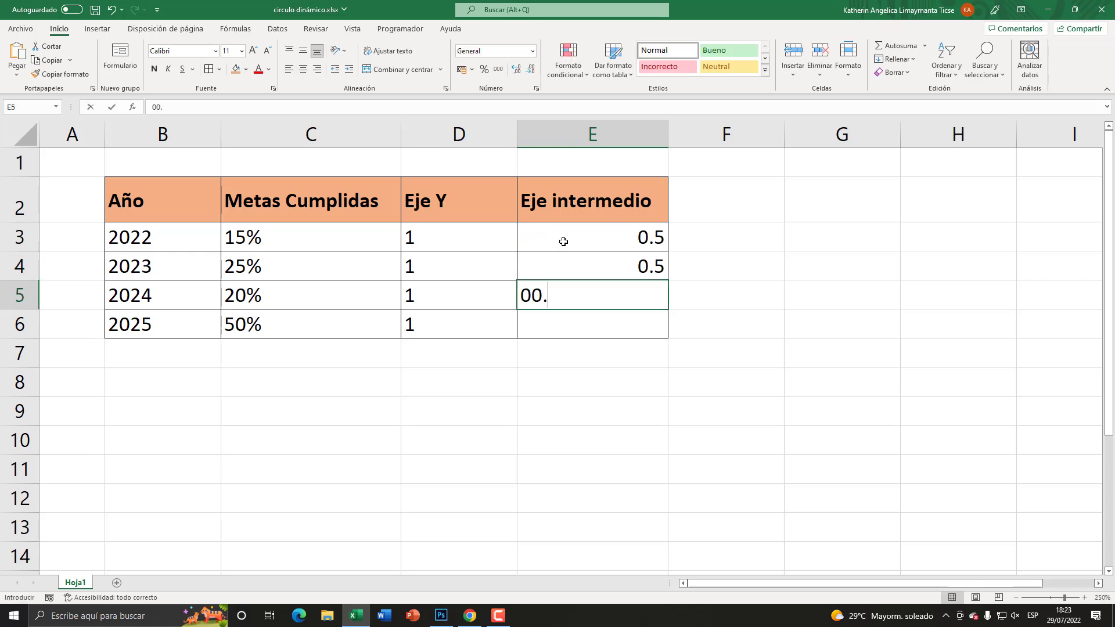
{"action": "key", "text": "BackSpace"}
{"action": "key", "text": "BackSpace"}
{"action": "type", "text": ".5"}
{"action": "key", "text": "Return"}
{"action": "type", "text": "0."}
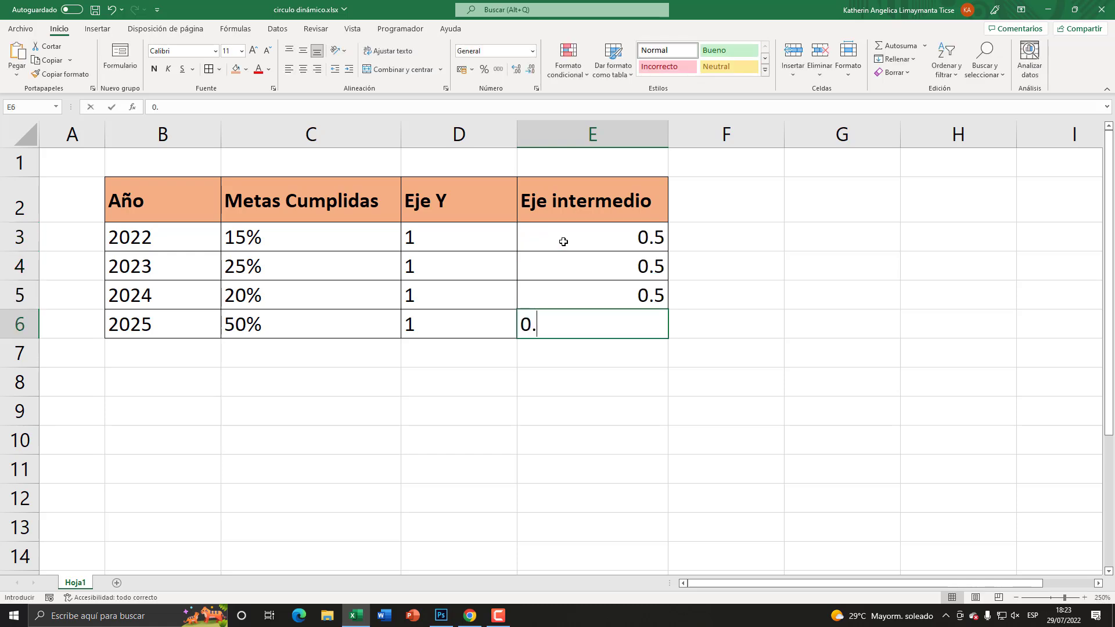
{"action": "type", "text": "5"}
{"action": "key", "text": "Return"}
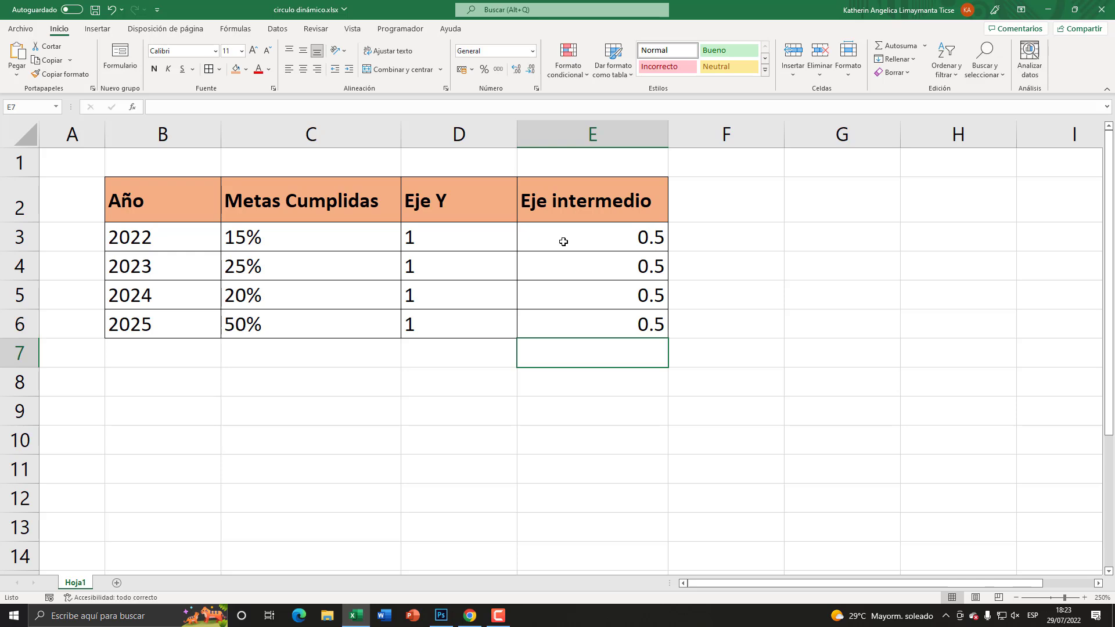
Step: Left-align the Eje intermedio column values
{"action": "left_click_drag", "start_coordinate": [481, 234], "coordinate": [486, 321]}
{"action": "left_click", "coordinate": [615, 241]}
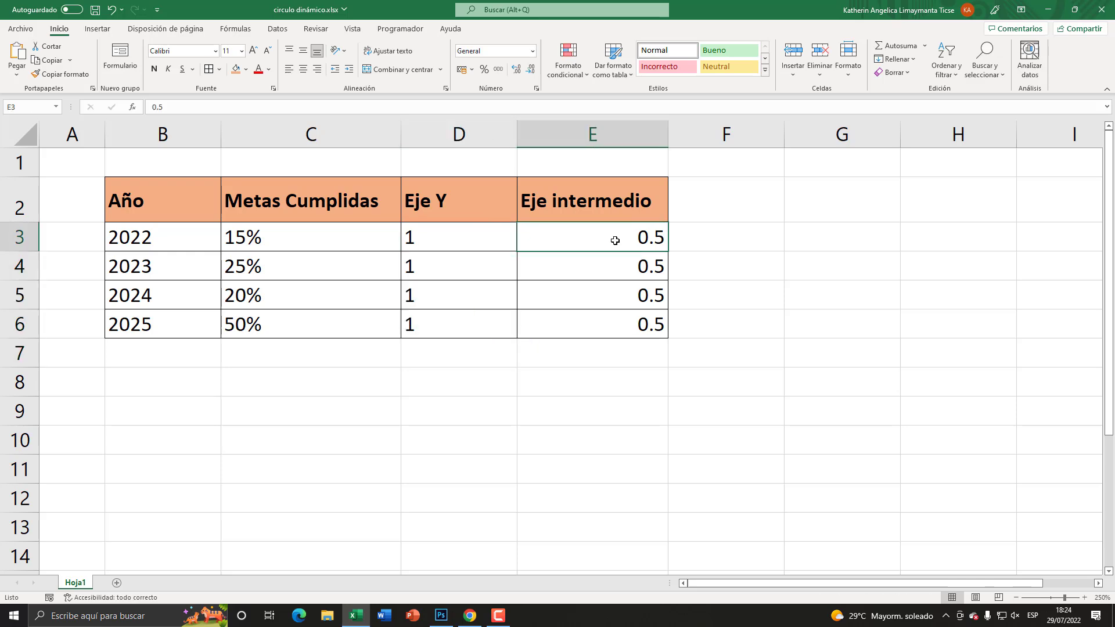
{"action": "left_click", "coordinate": [588, 135]}
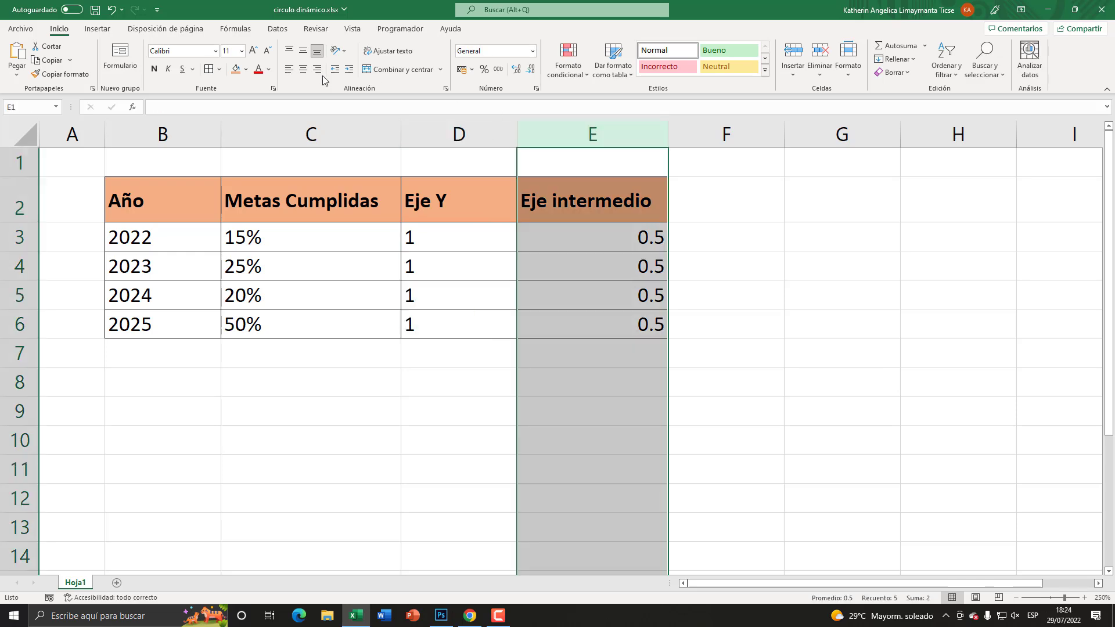
{"action": "left_click", "coordinate": [289, 69]}
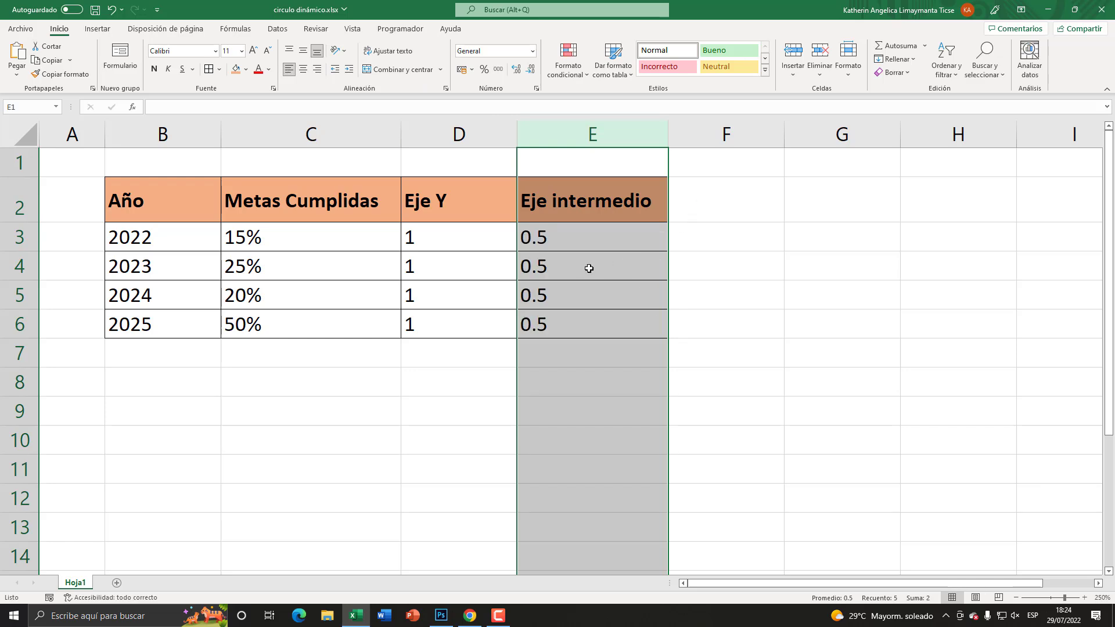
Step: Select the whole table, from Año to Eje intermedio, as chart data
{"action": "left_click", "coordinate": [539, 239]}
{"action": "left_click_drag", "start_coordinate": [557, 238], "coordinate": [558, 324]}
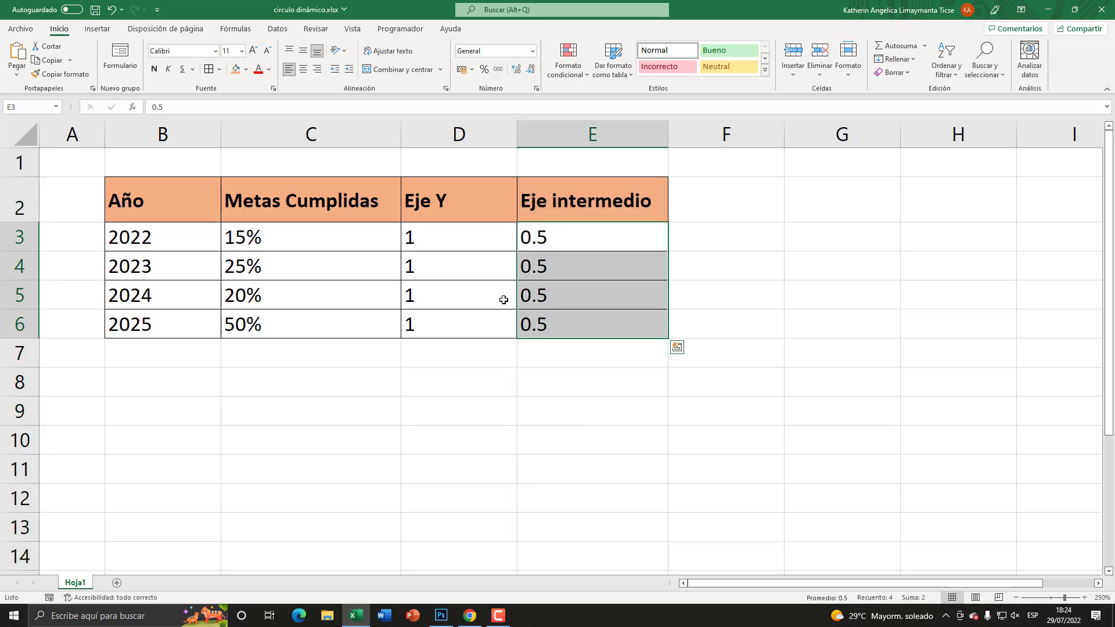
{"action": "left_click_drag", "start_coordinate": [459, 266], "coordinate": [464, 295]}
{"action": "left_click", "coordinate": [459, 133]}
{"action": "left_click", "coordinate": [593, 134]}
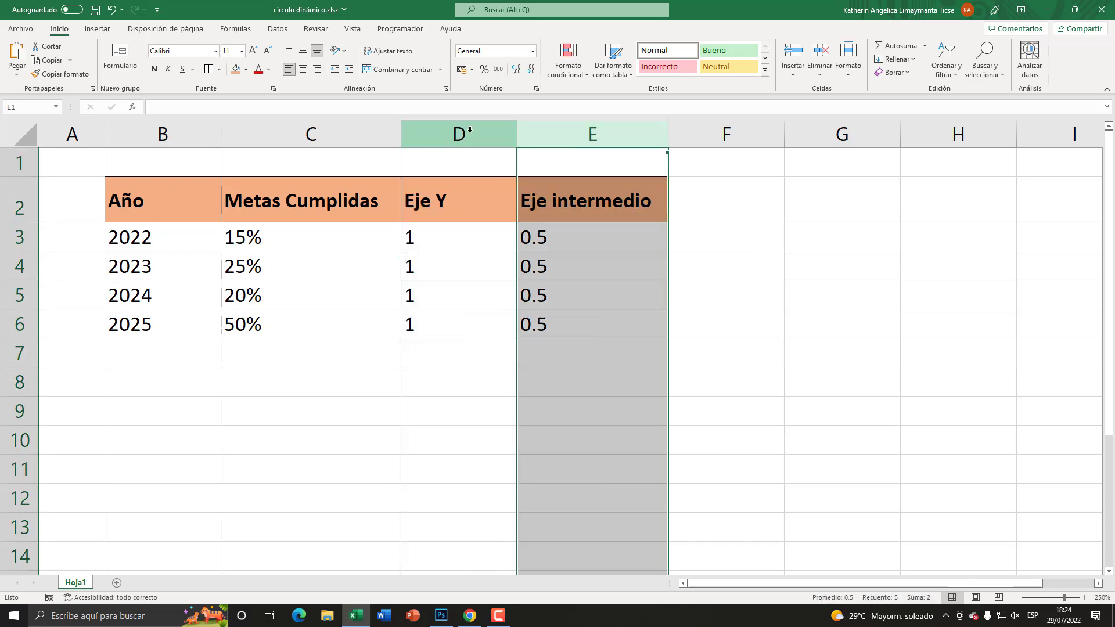
{"action": "left_click", "coordinate": [459, 134]}
{"action": "left_click", "coordinate": [316, 231]}
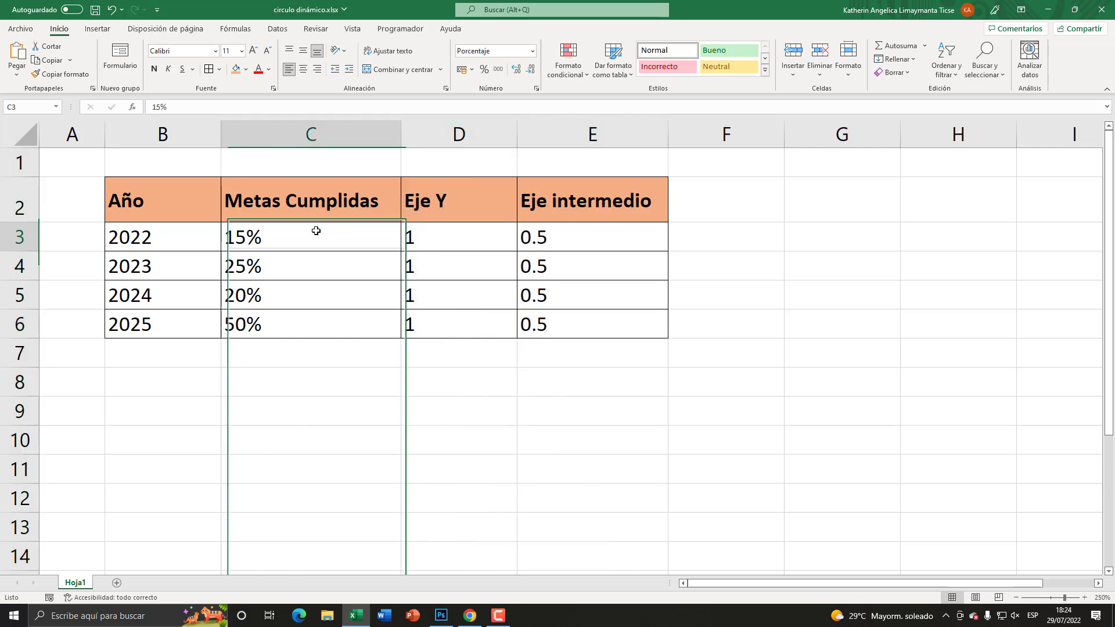
{"action": "left_click_drag", "start_coordinate": [108, 215], "coordinate": [589, 331]}
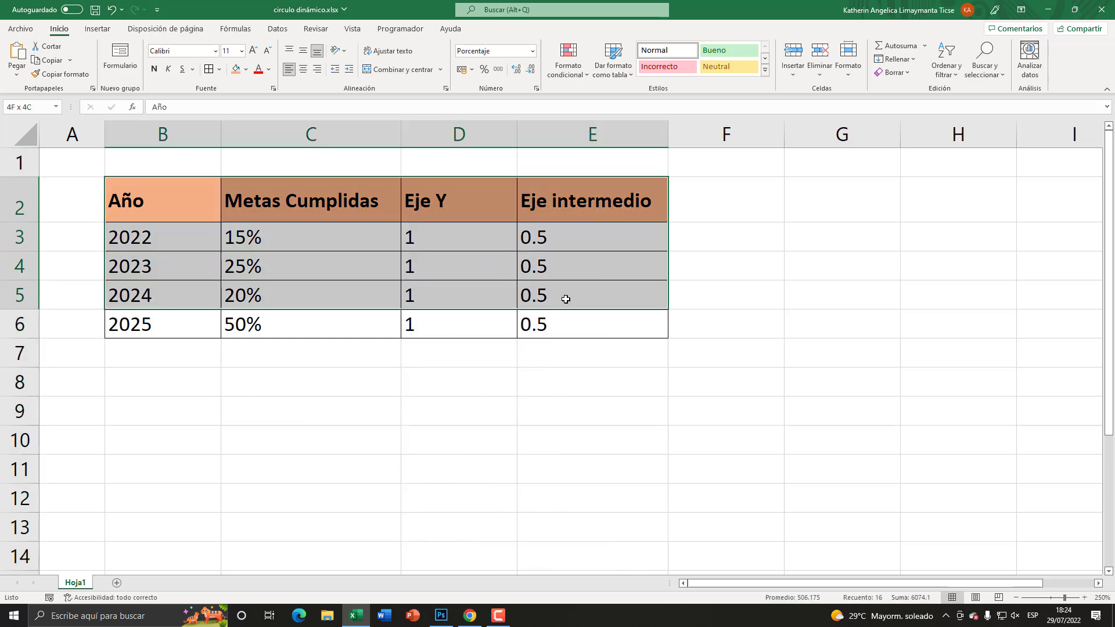
Step: Insert a Bubble chart from the Scatter/Bubble chart types using the table
{"action": "left_click", "coordinate": [97, 29]}
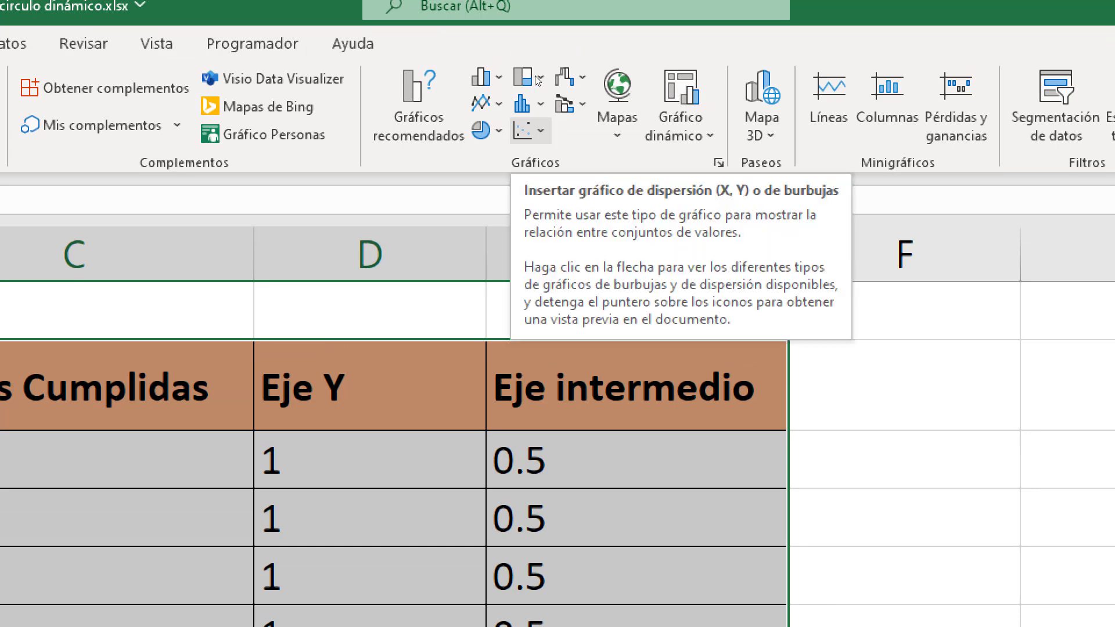
{"action": "left_click", "coordinate": [529, 131]}
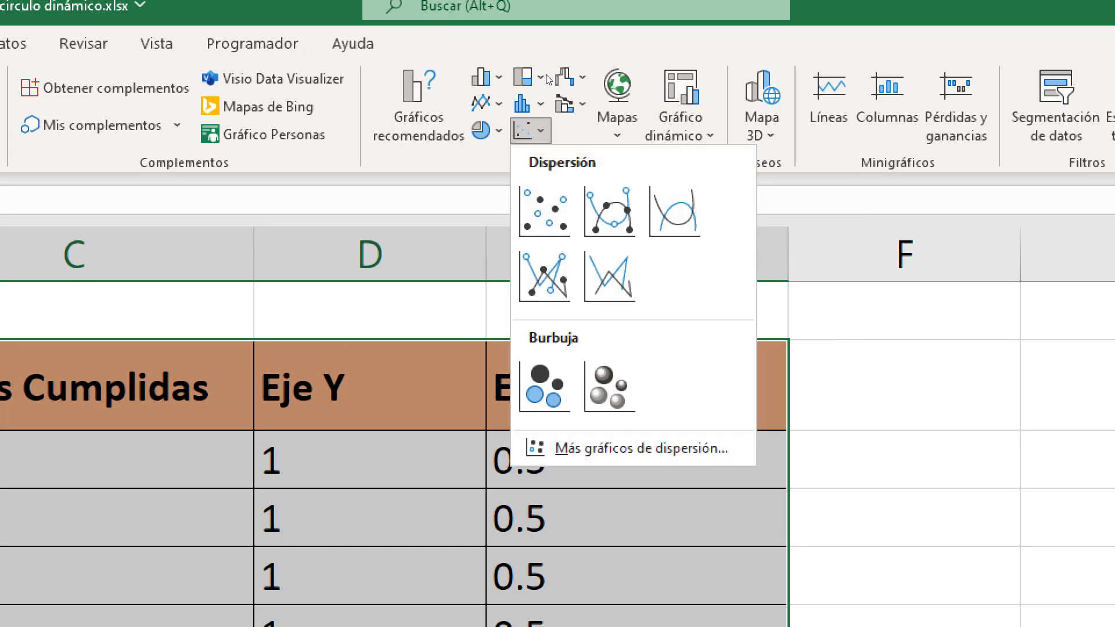
{"action": "key", "text": "Down"}
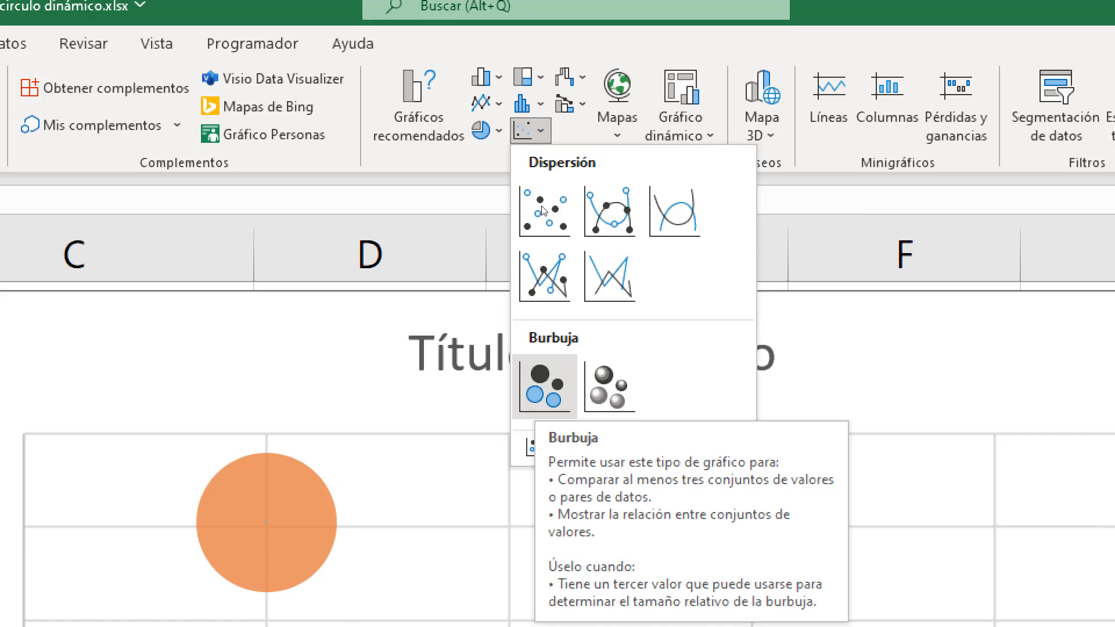
{"action": "key", "text": "super"}
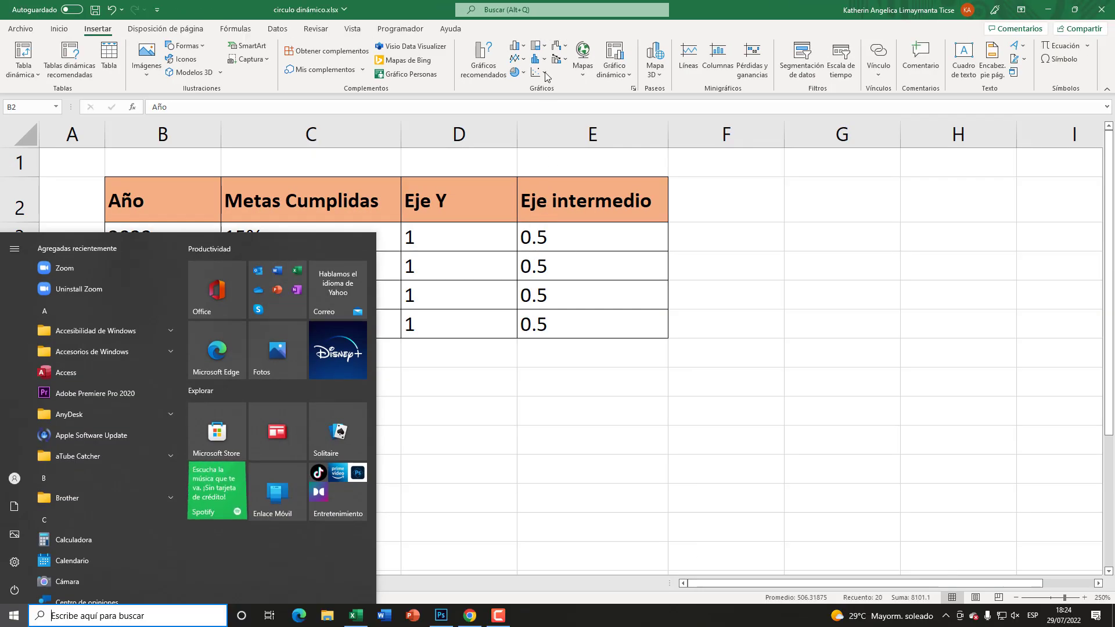
{"action": "key", "text": "super"}
{"action": "left_click", "coordinate": [539, 73]}
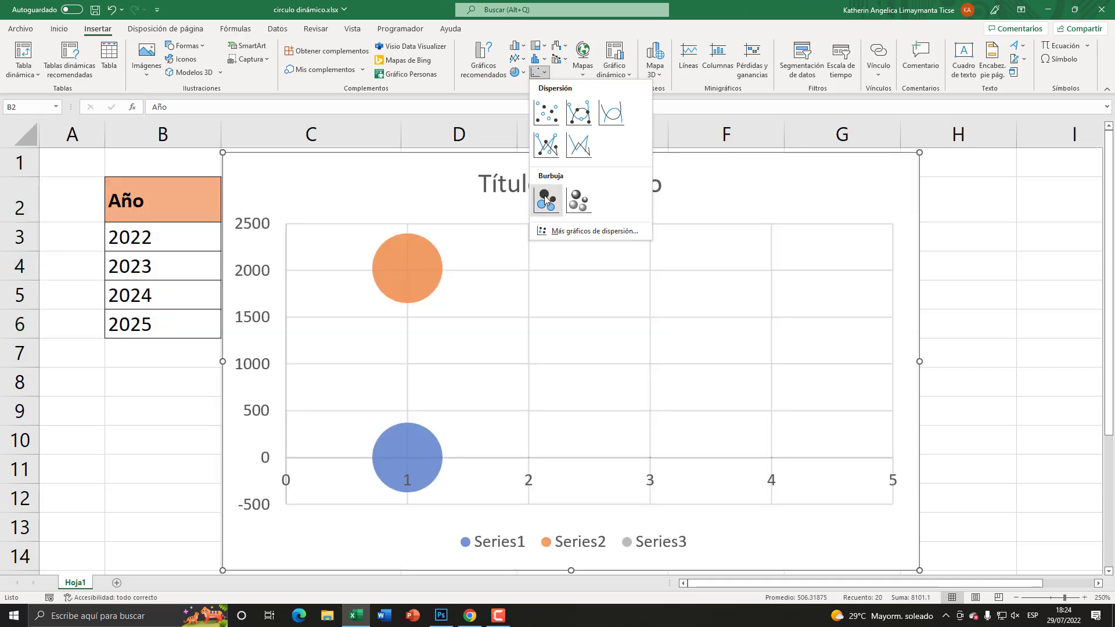
{"action": "left_click", "coordinate": [546, 200]}
Step: Delete the chart title, then shrink the chart and move it beside the table
{"action": "left_click", "coordinate": [549, 185]}
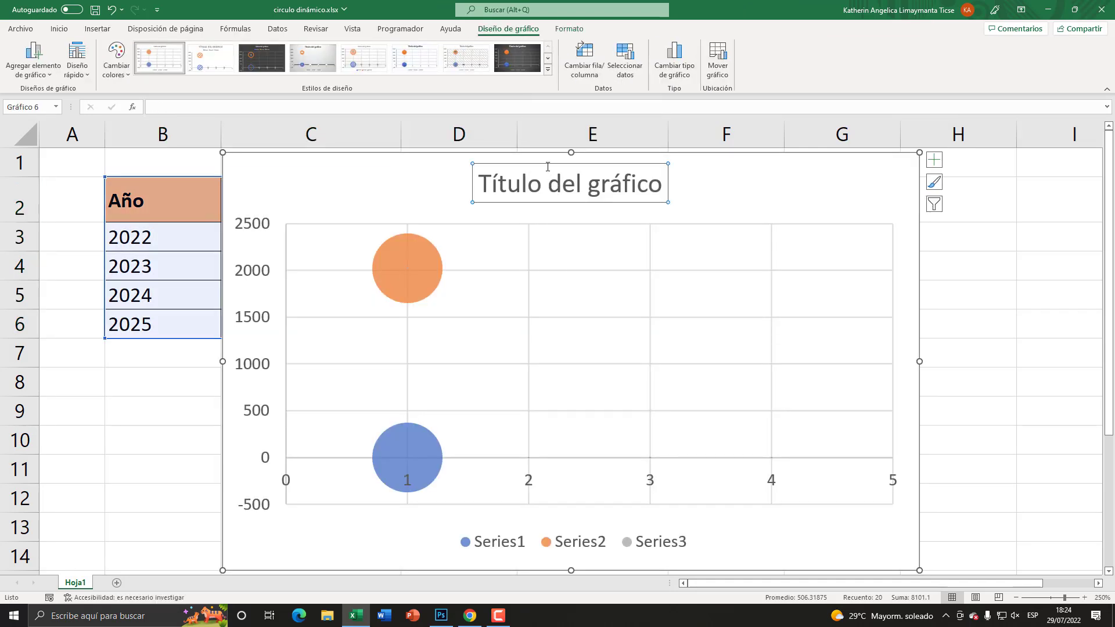
{"action": "key", "text": "Delete"}
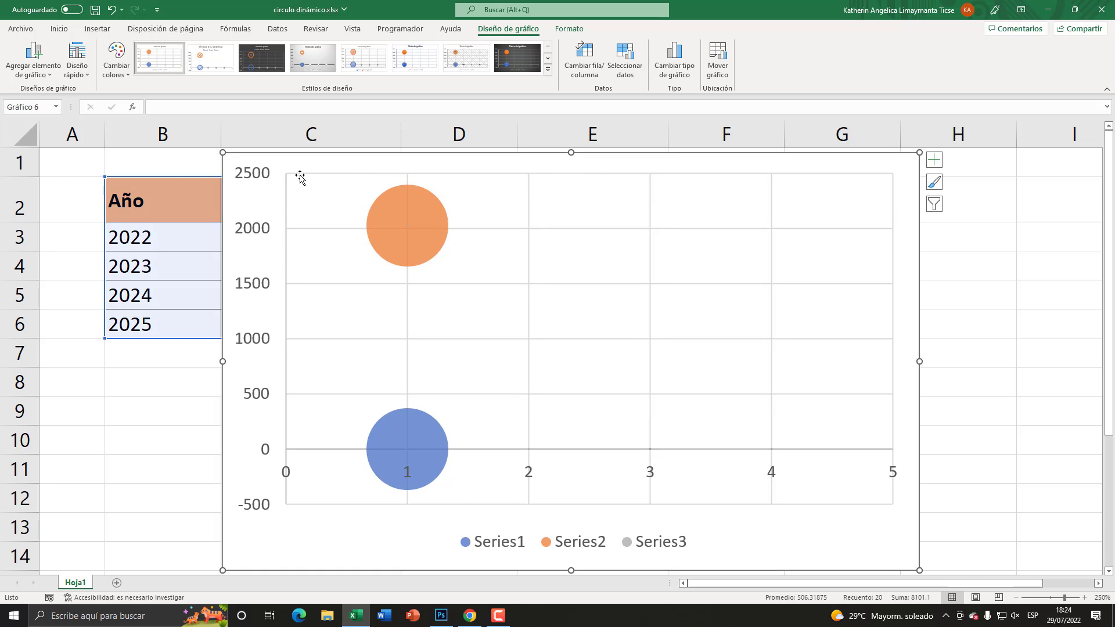
{"action": "mouse_move", "coordinate": [222, 153]}
{"action": "left_mouse_down"}
{"action": "mouse_move", "coordinate": [350, 209]}
{"action": "mouse_move", "coordinate": [472, 346]}
{"action": "left_mouse_up"}
{"action": "left_click_drag", "start_coordinate": [640, 357], "coordinate": [593, 307]}
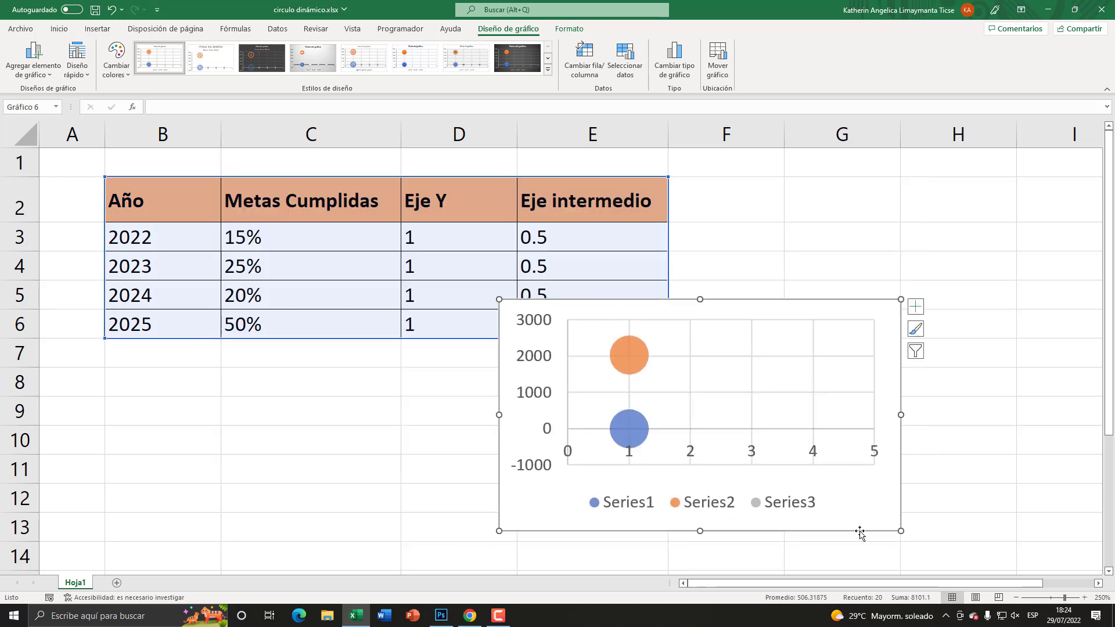
{"action": "left_click_drag", "start_coordinate": [901, 531], "coordinate": [1017, 542]}
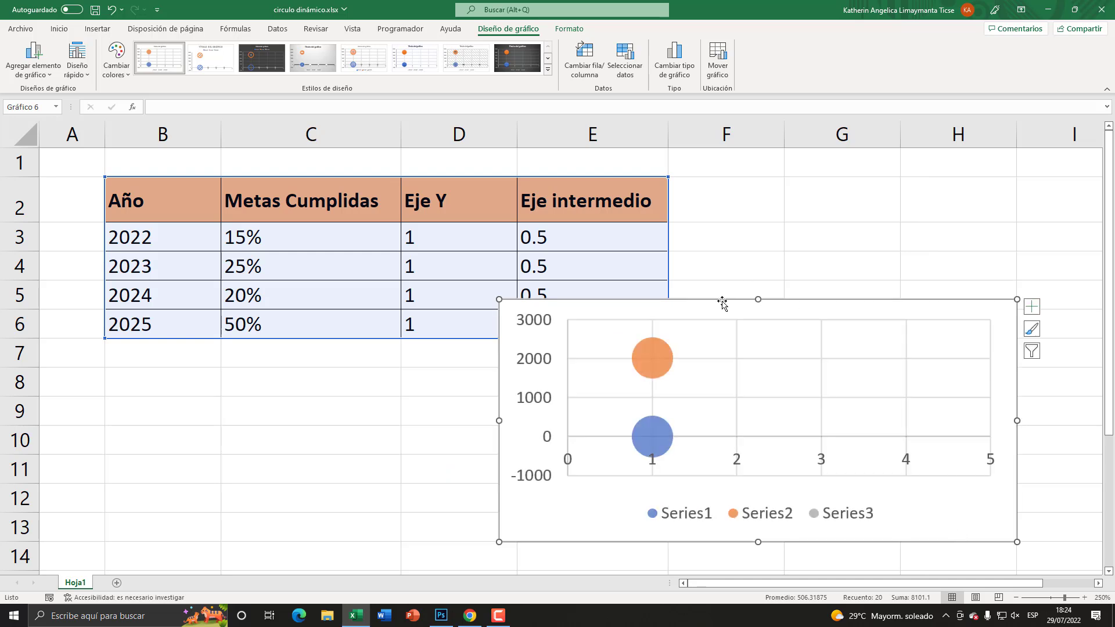
{"action": "left_click_drag", "start_coordinate": [728, 304], "coordinate": [631, 276]}
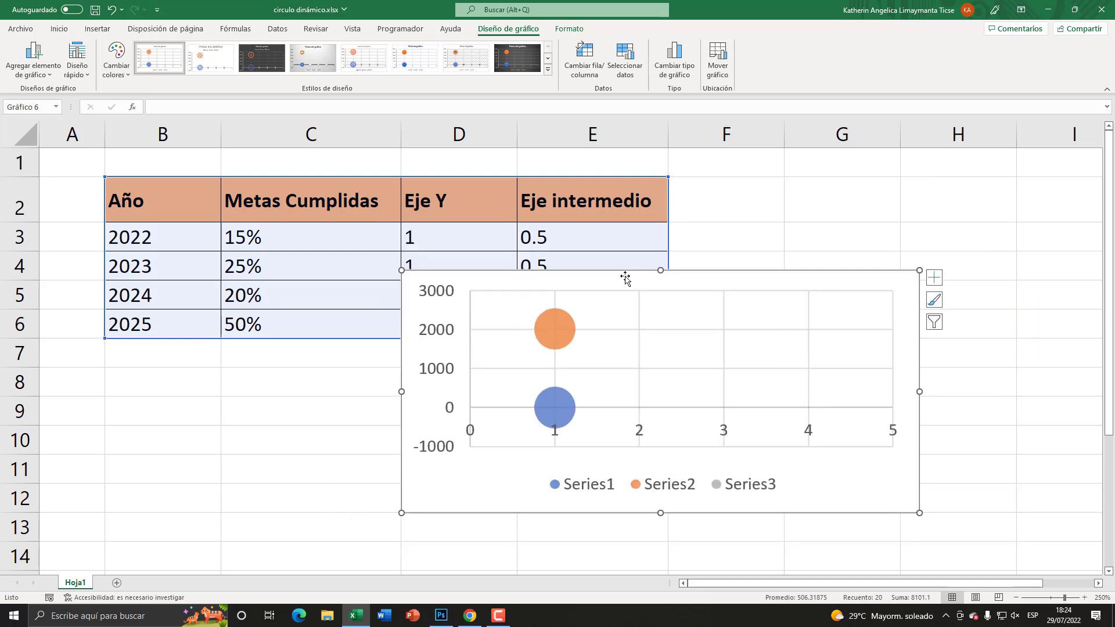
Step: In Select Data Source, remove Series1, Series2 and Series3 from the chart
{"action": "right_click", "coordinate": [625, 278]}
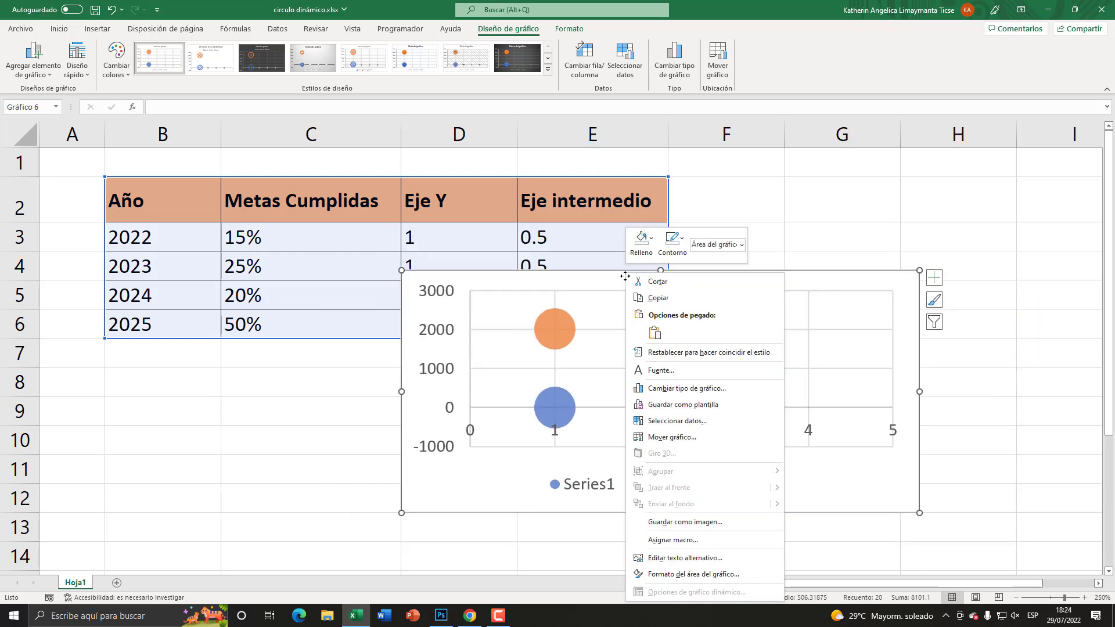
{"action": "left_click", "coordinate": [695, 423]}
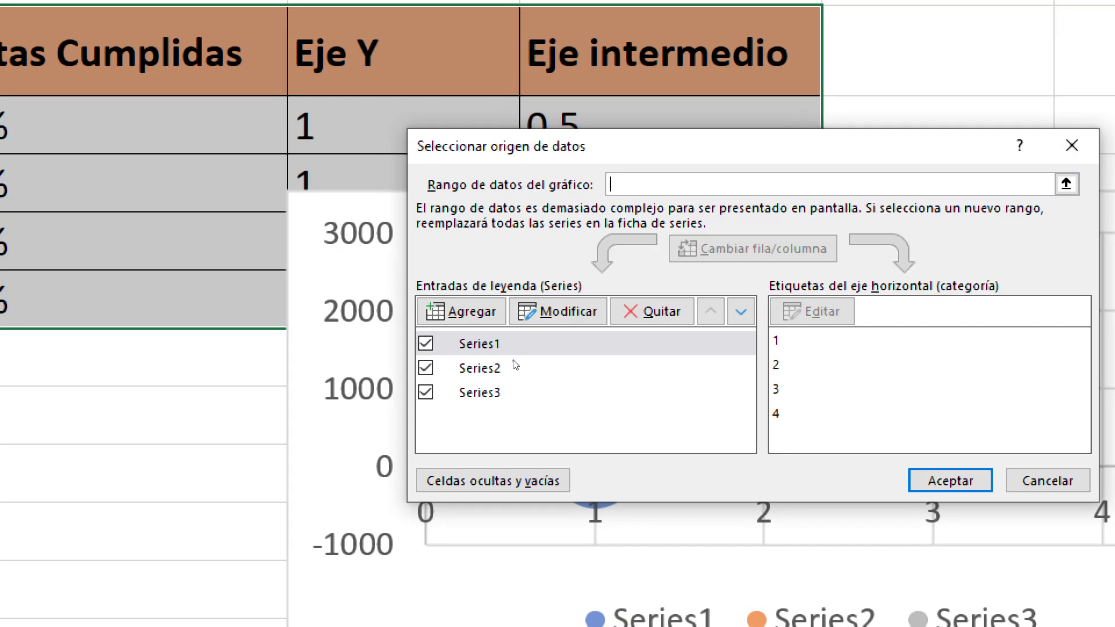
{"action": "key", "text": "Down"}
{"action": "key", "text": "Down"}
{"action": "left_click", "coordinate": [509, 347]}
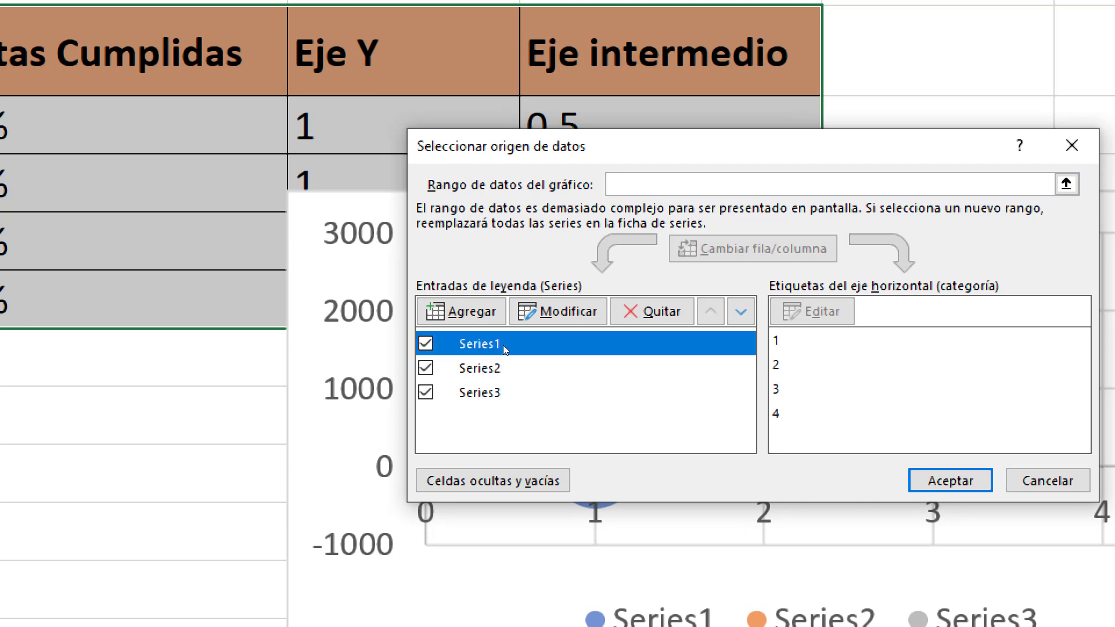
{"action": "left_click", "coordinate": [652, 312]}
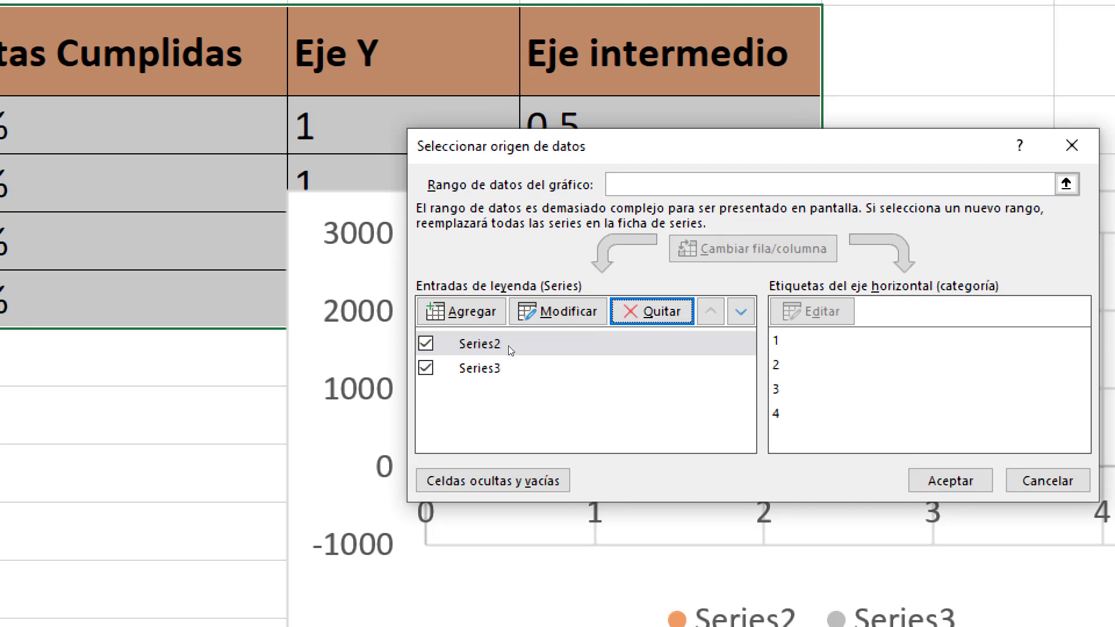
{"action": "left_click", "coordinate": [508, 346]}
{"action": "left_click", "coordinate": [652, 311]}
{"action": "left_click", "coordinate": [527, 345]}
{"action": "left_click", "coordinate": [652, 312]}
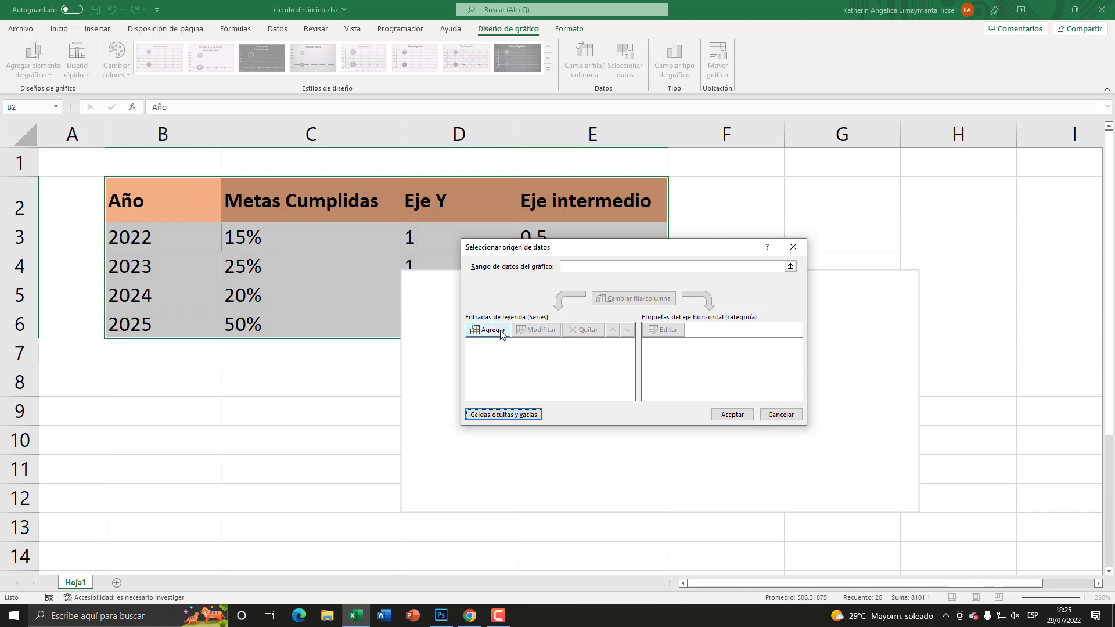
Step: Add a series named from Año (B2) with the years B3:B6 as X values
{"action": "left_click", "coordinate": [502, 333]}
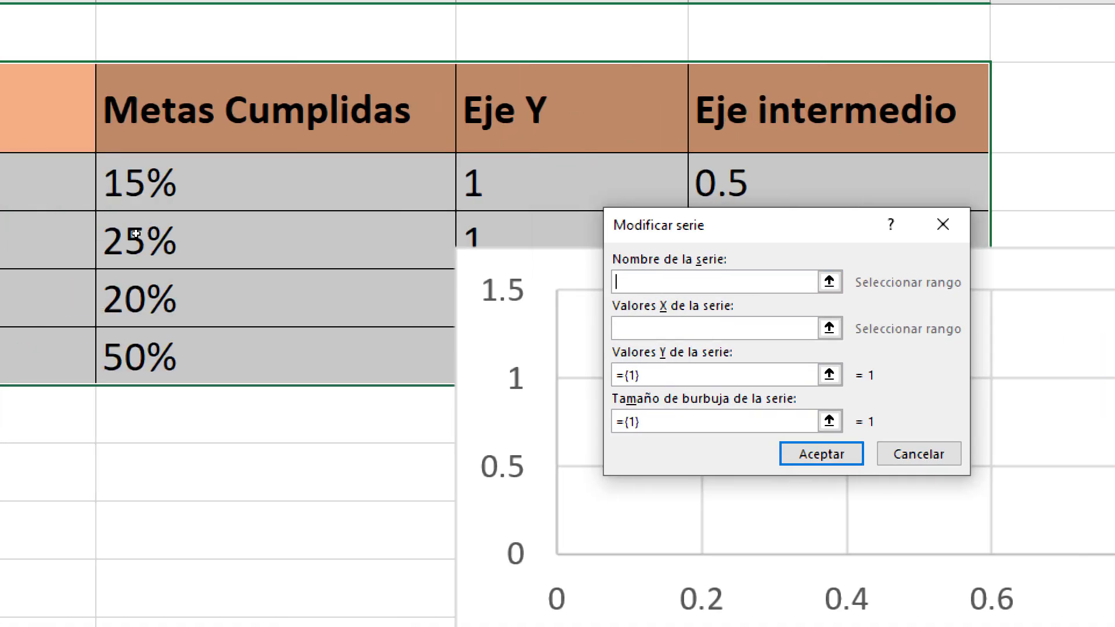
{"action": "left_click", "coordinate": [35, 110]}
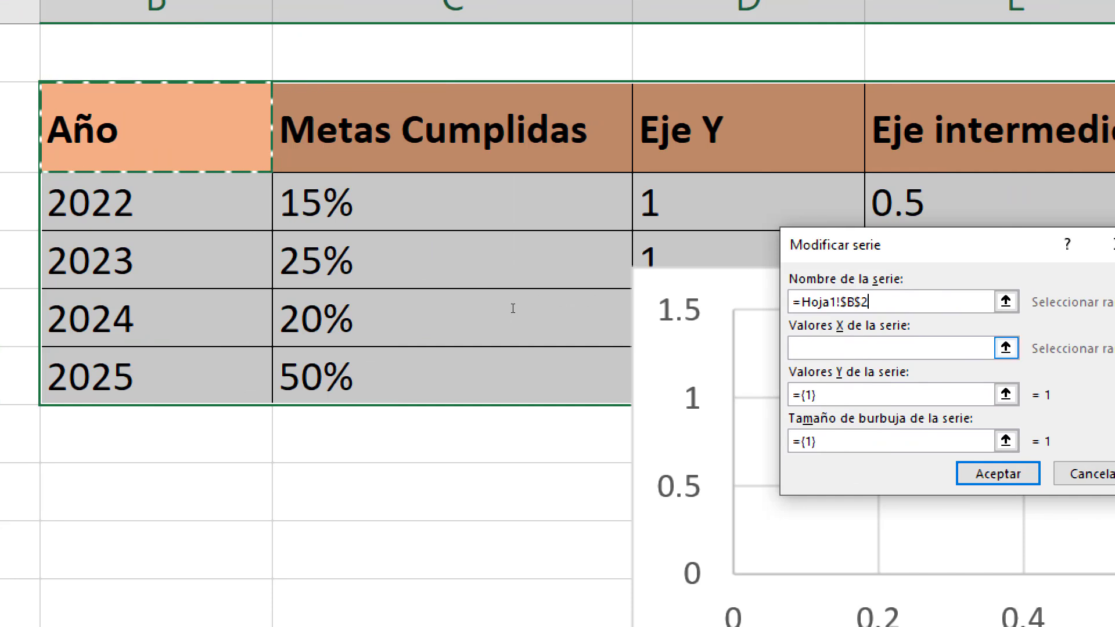
{"action": "key", "text": "Tab"}
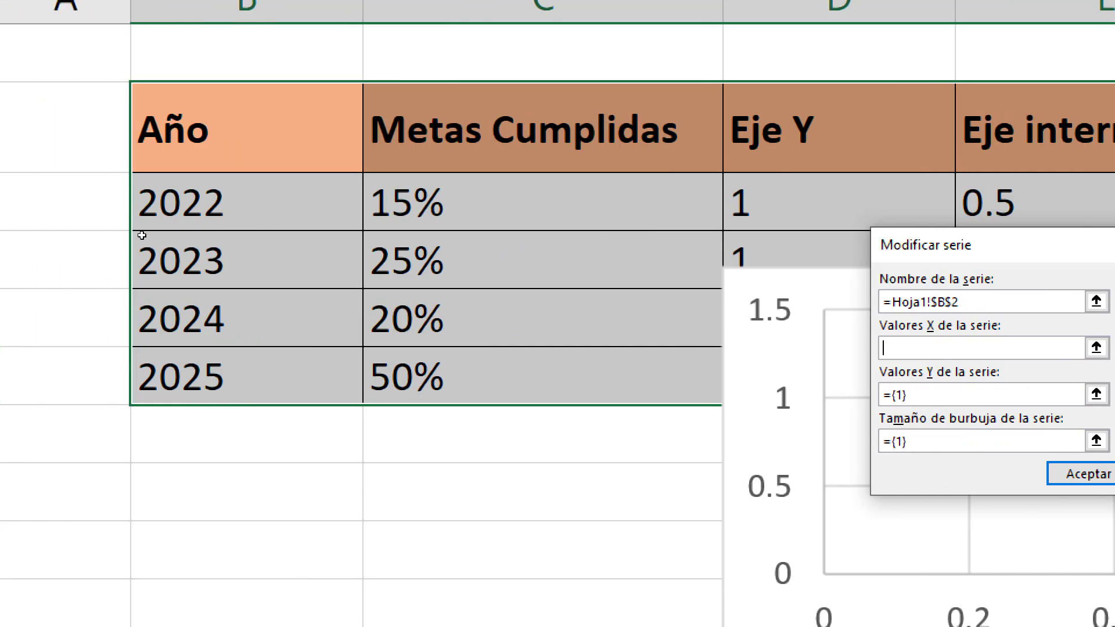
{"action": "left_click_drag", "start_coordinate": [142, 236], "coordinate": [143, 378]}
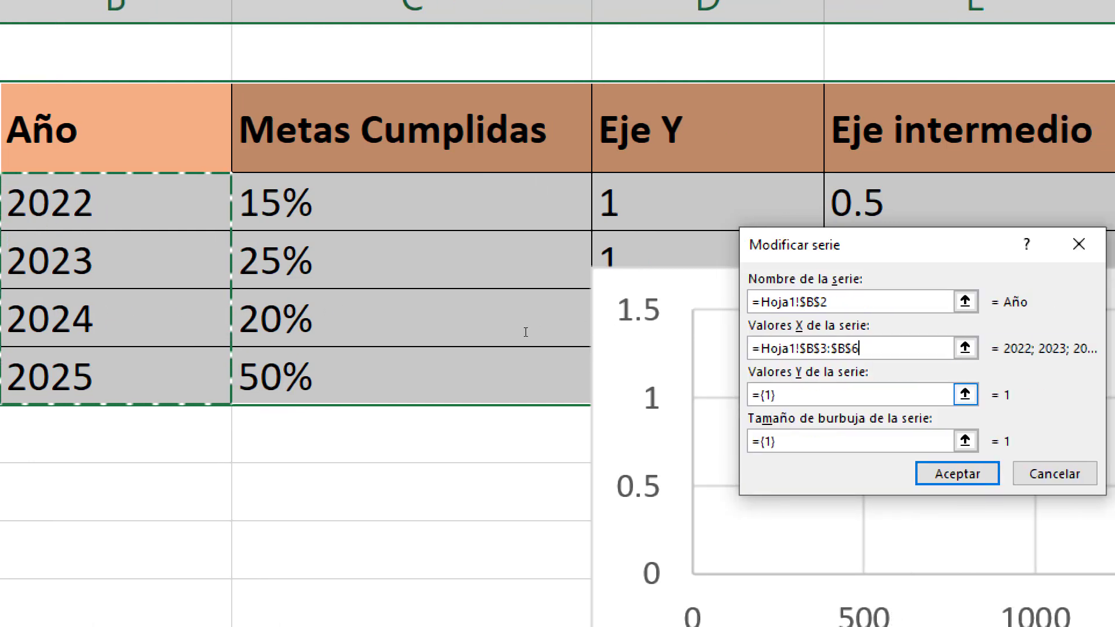
{"action": "key", "text": "Tab"}
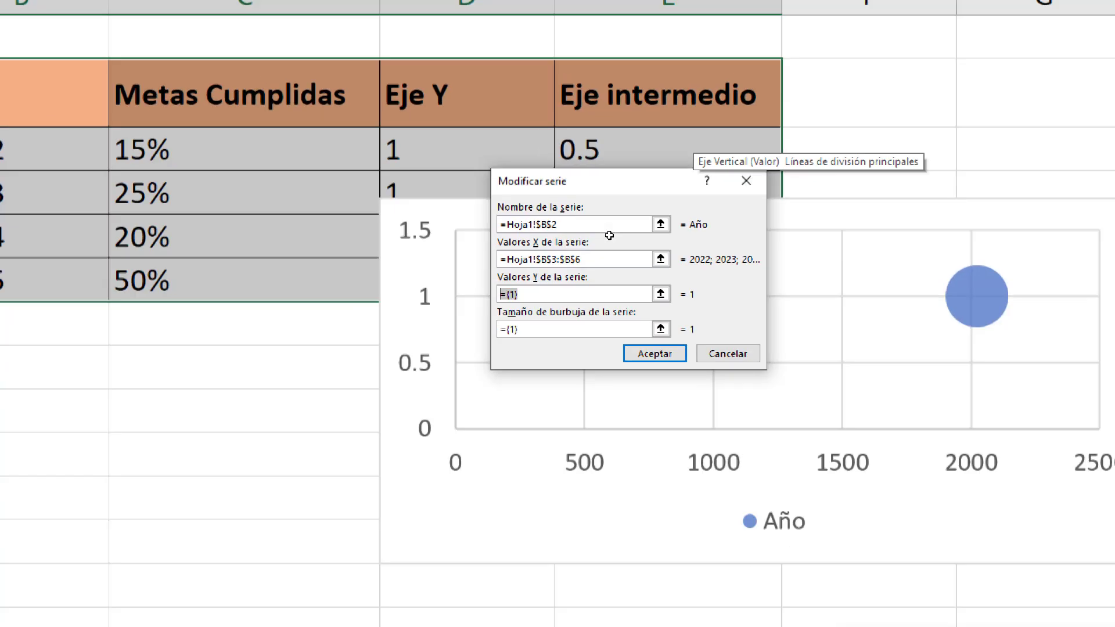
Step: Set the series Y values to the Eje intermedio cells E3:E6, fixing a formula error
{"action": "type", "text": "+Hoja1!$E$3"}
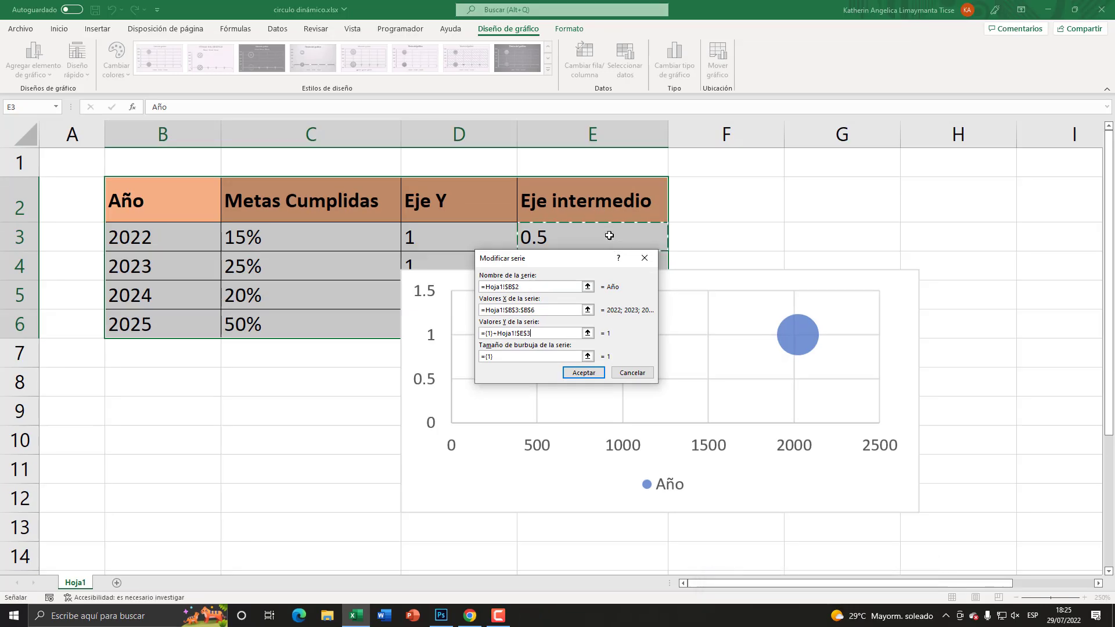
{"action": "left_click_drag", "start_coordinate": [610, 235], "coordinate": [596, 320]}
{"action": "key", "text": "Return"}
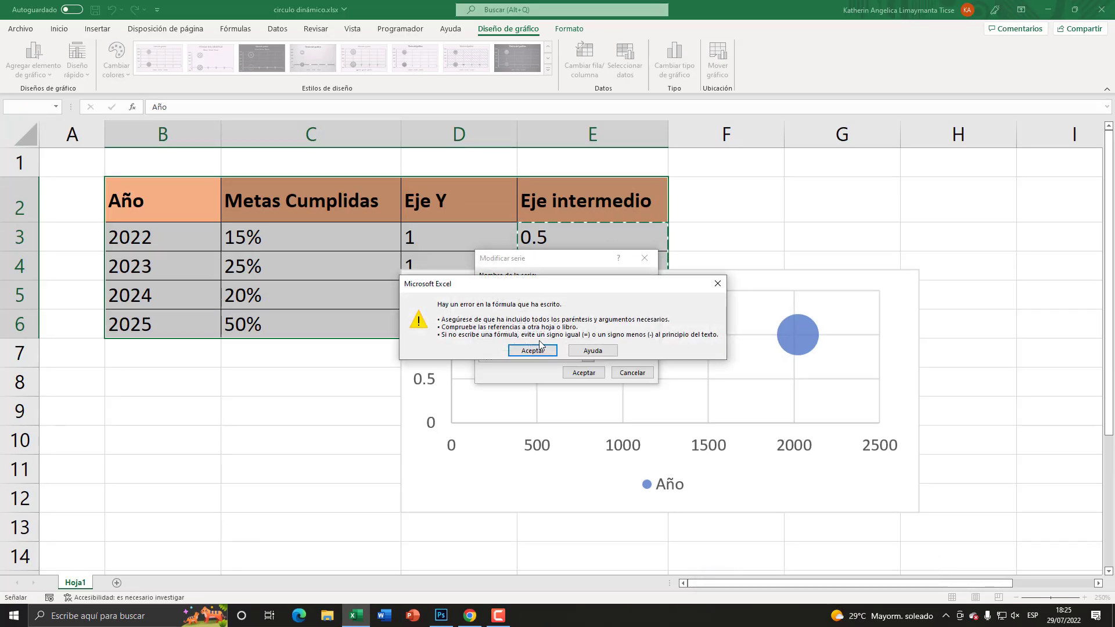
{"action": "left_click", "coordinate": [539, 350]}
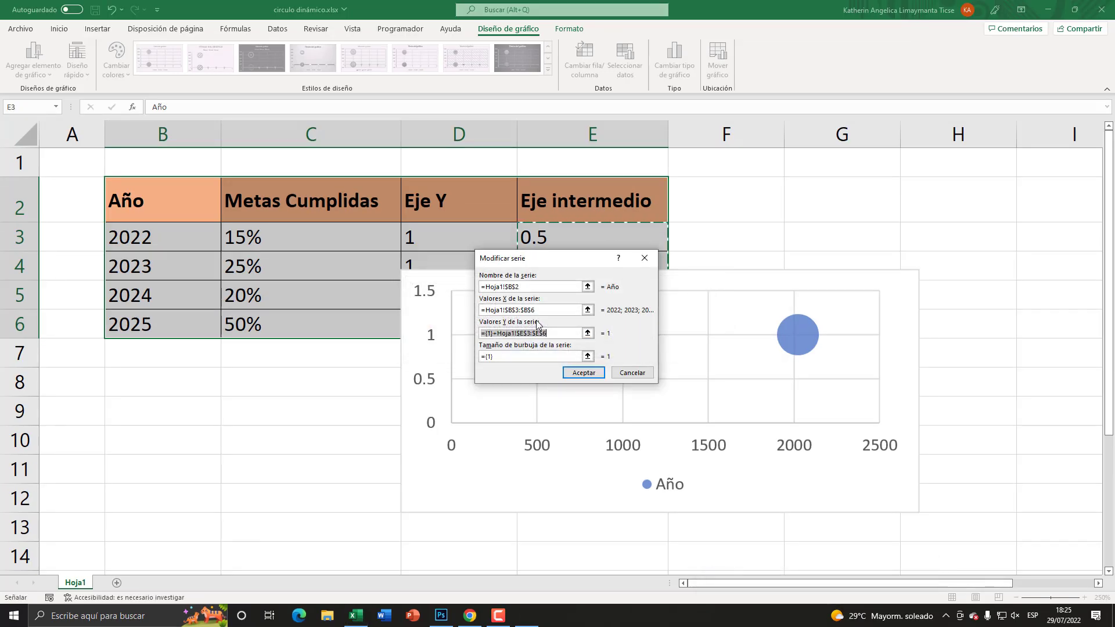
{"action": "key", "text": "Tab"}
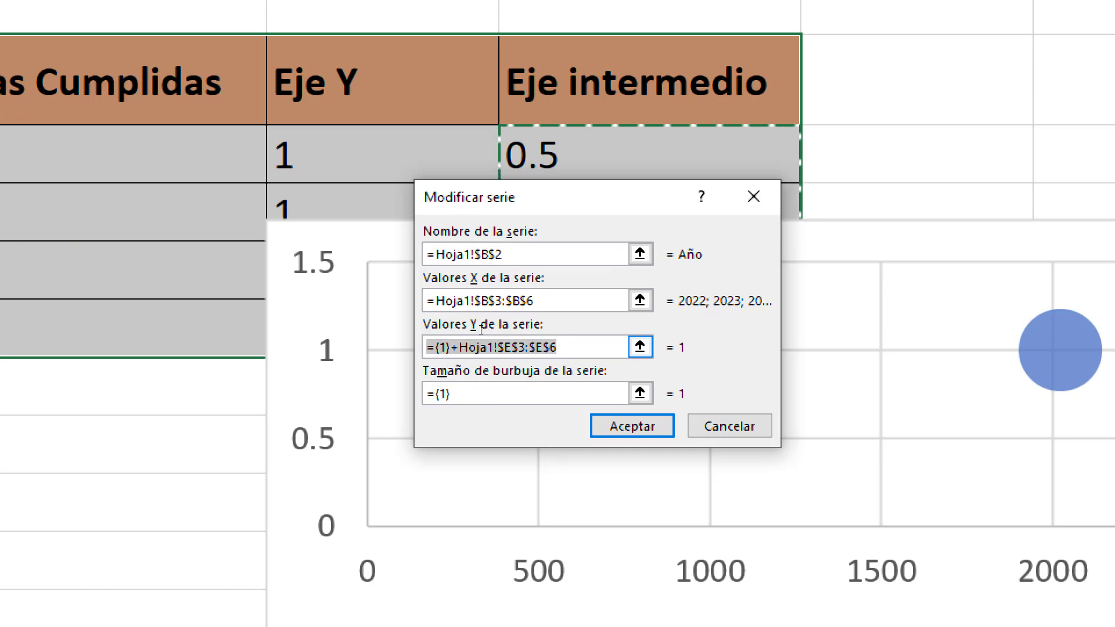
{"action": "key", "text": "BackSpace"}
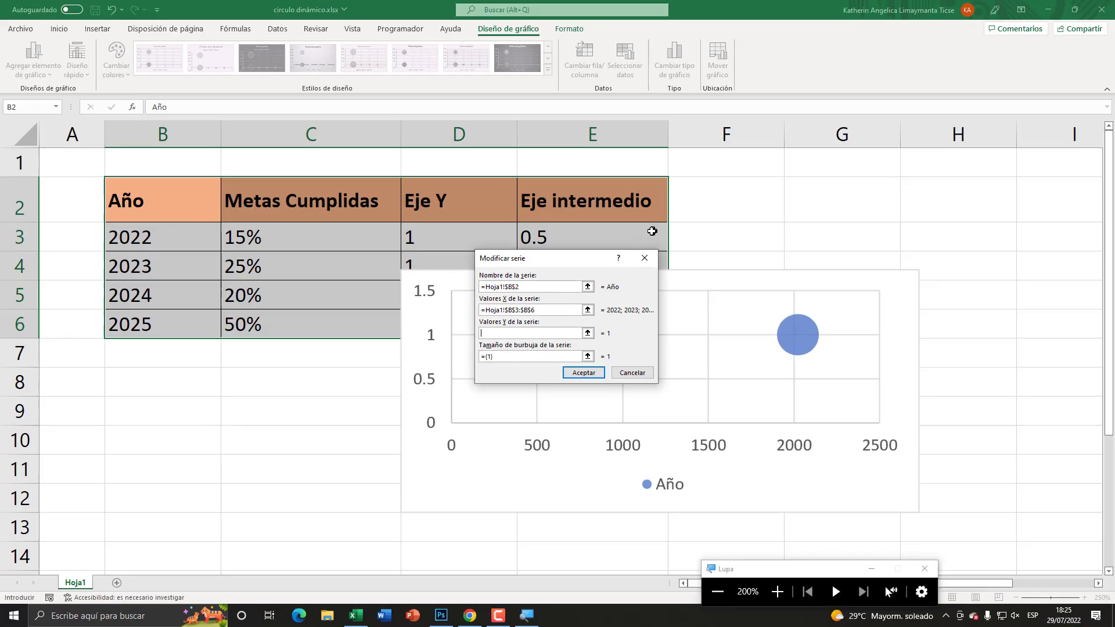
{"action": "left_click_drag", "start_coordinate": [652, 230], "coordinate": [635, 316]}
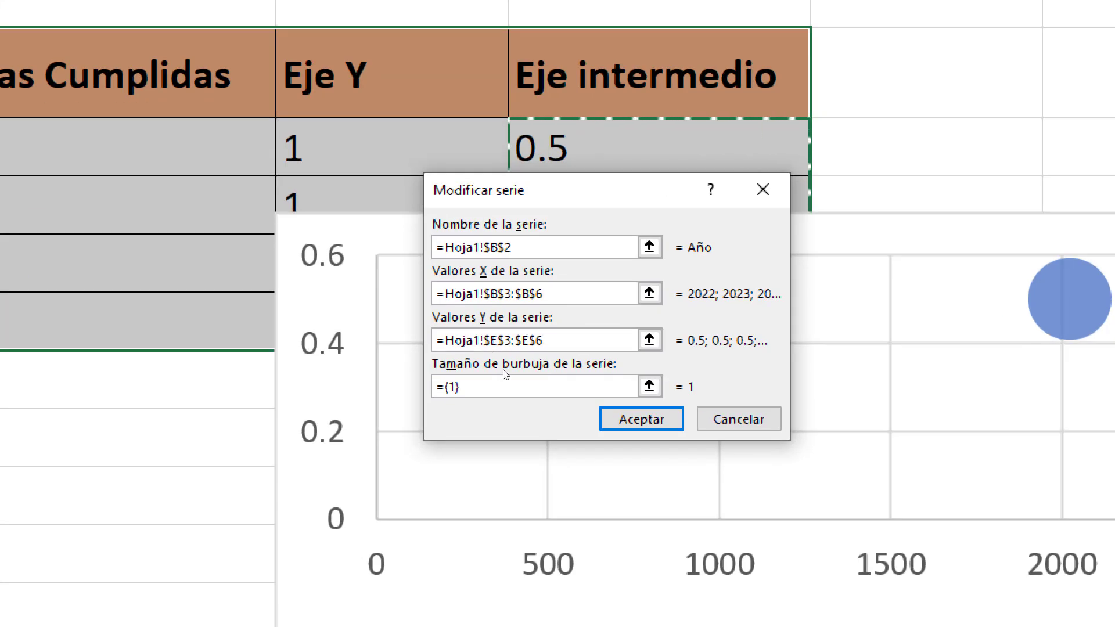
Step: Use the Eje Y cells D3:D6 as bubble sizes and confirm the data source
{"action": "key", "text": "Tab"}
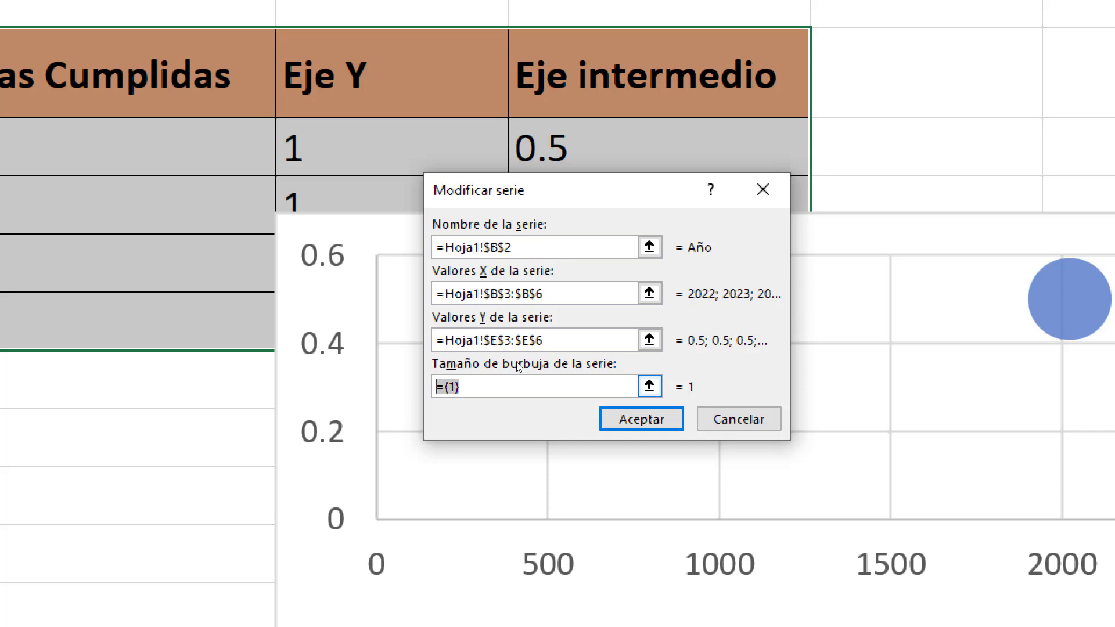
{"action": "key", "text": "BackSpace"}
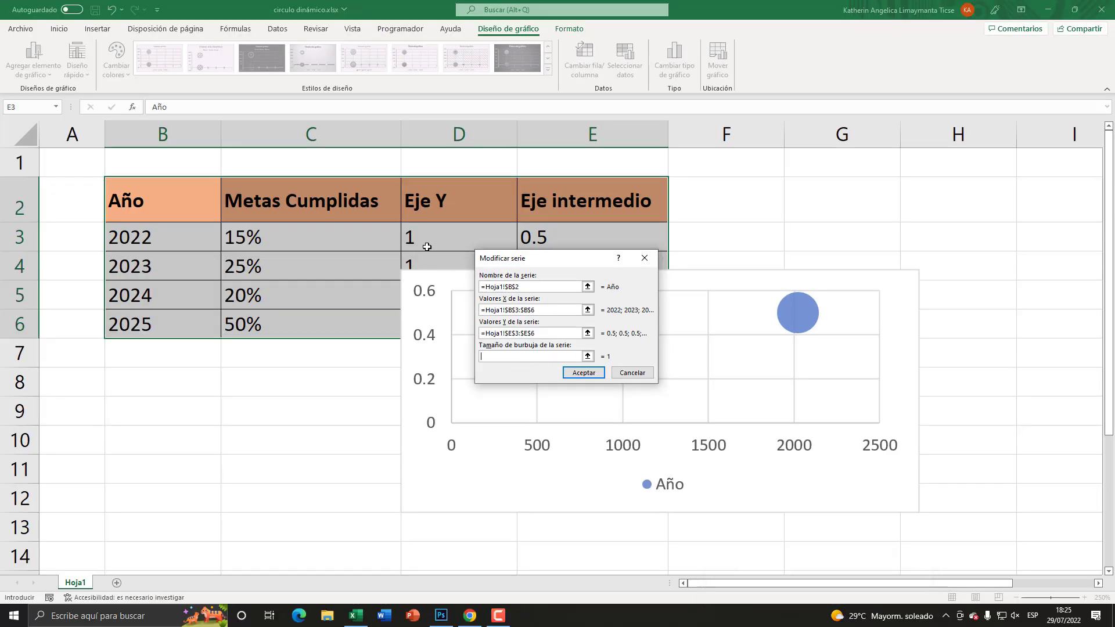
{"action": "left_click_drag", "start_coordinate": [419, 228], "coordinate": [422, 337]}
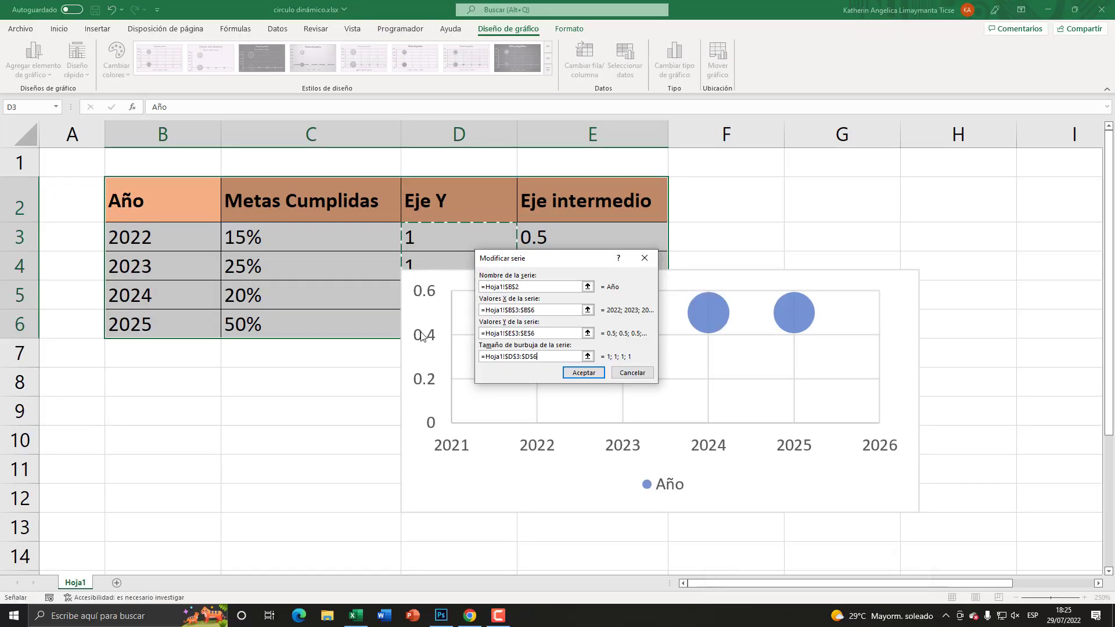
{"action": "left_click", "coordinate": [583, 372]}
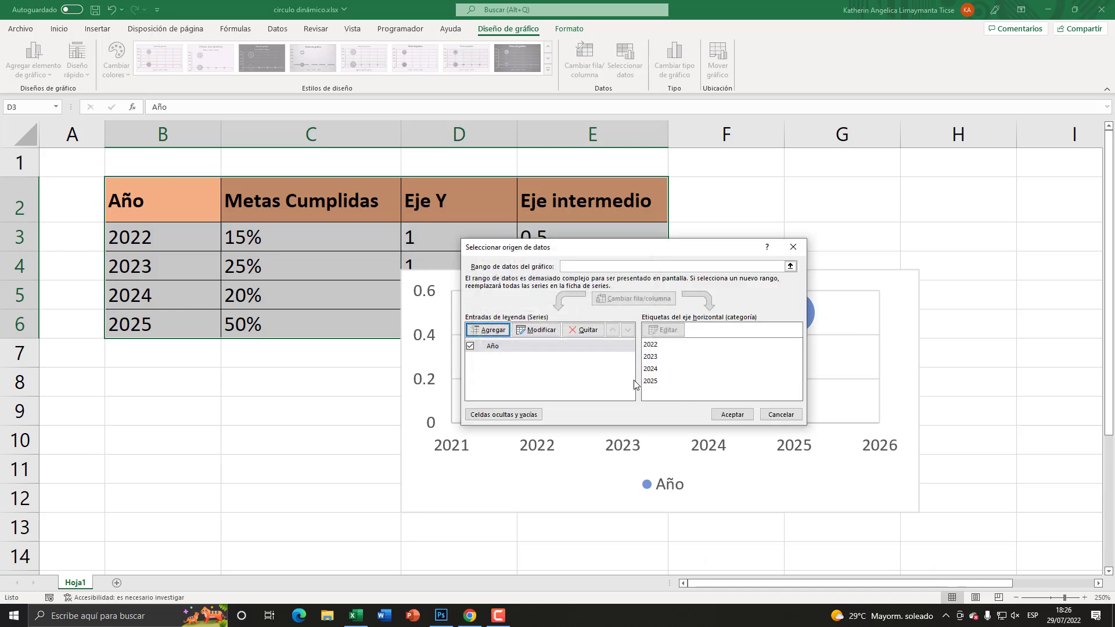
{"action": "left_click", "coordinate": [753, 417]}
Step: Move the chart left under the table and set the vertical axis maximum to 1
{"action": "mouse_move", "coordinate": [680, 285]}
{"action": "left_mouse_down"}
{"action": "mouse_move", "coordinate": [643, 256]}
{"action": "mouse_move", "coordinate": [527, 298]}
{"action": "mouse_move", "coordinate": [600, 346]}
{"action": "mouse_move", "coordinate": [573, 273]}
{"action": "mouse_move", "coordinate": [578, 309]}
{"action": "mouse_move", "coordinate": [575, 291]}
{"action": "left_mouse_up"}
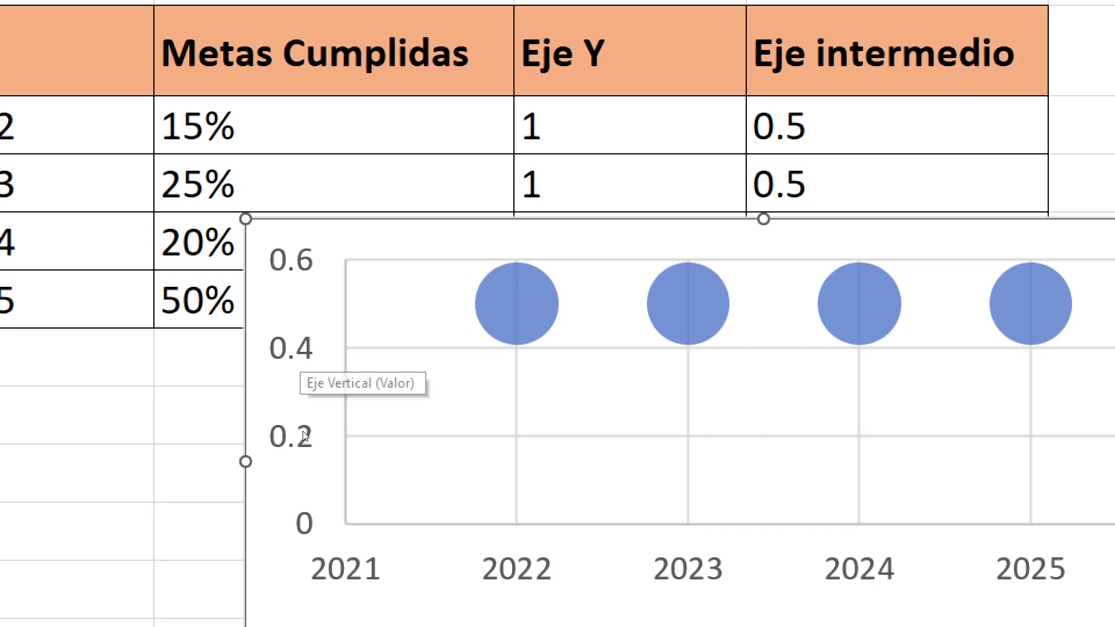
{"action": "left_click", "coordinate": [293, 395]}
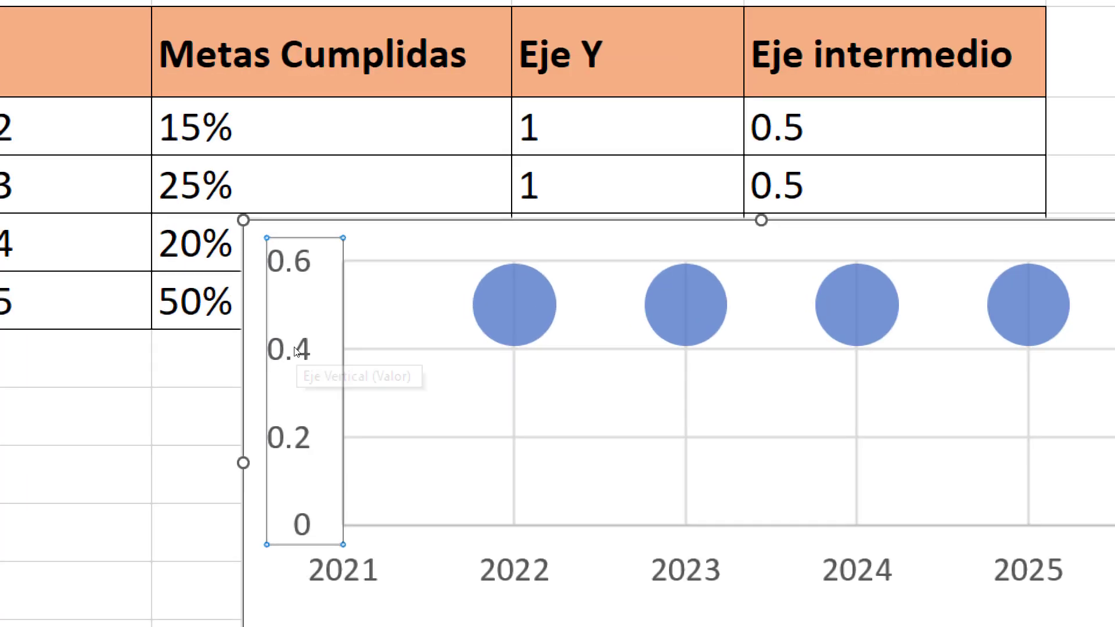
{"action": "right_click", "coordinate": [295, 351]}
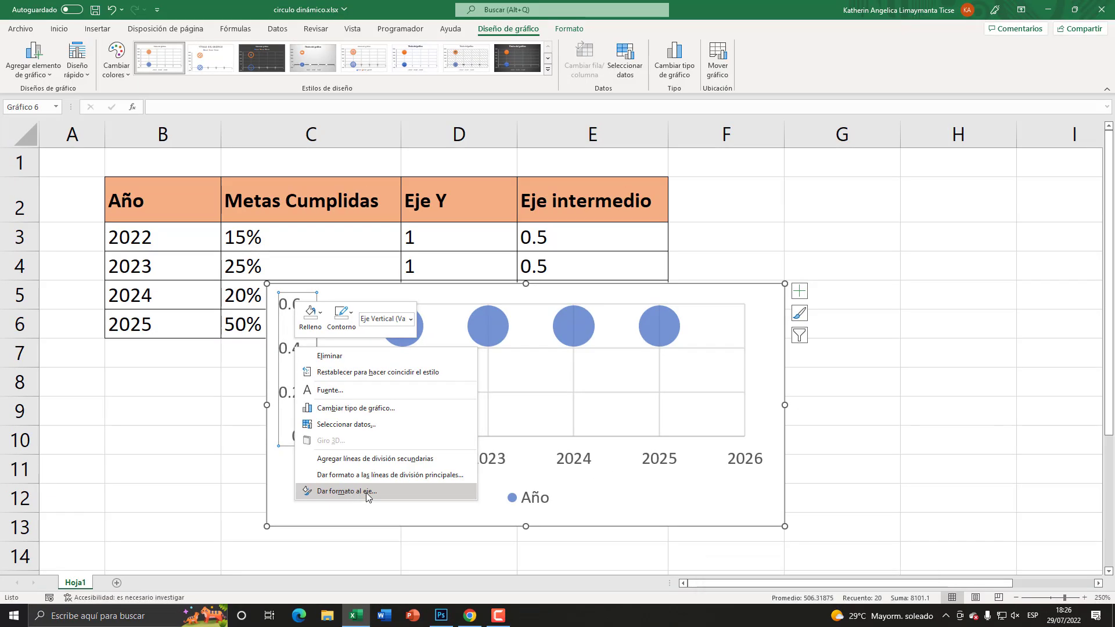
{"action": "left_click", "coordinate": [366, 492]}
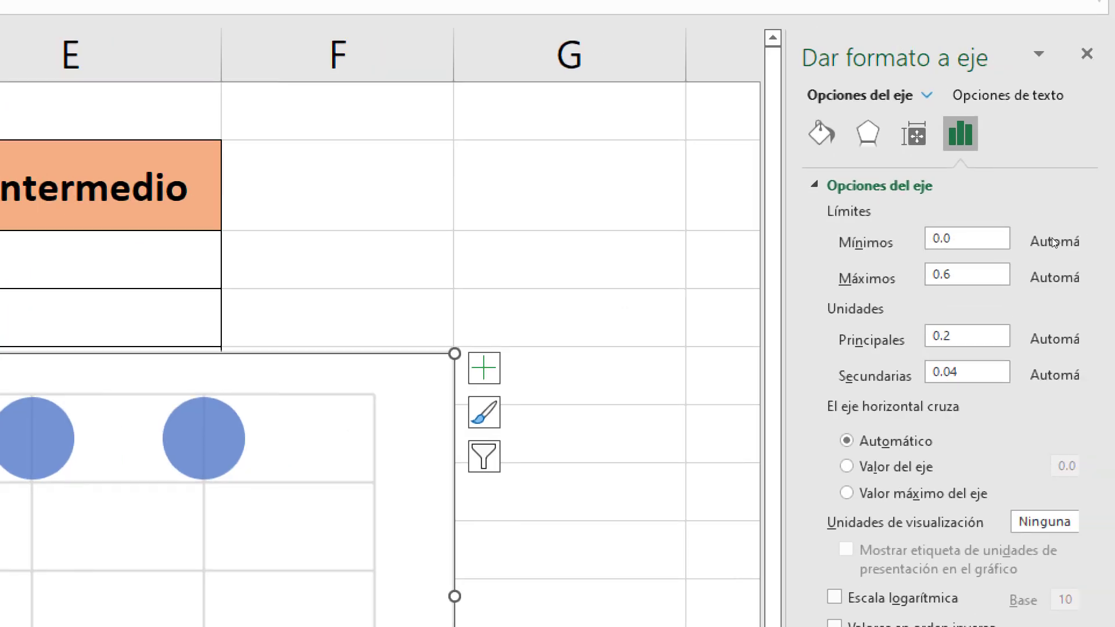
{"action": "key", "text": "Tab"}
{"action": "key", "text": "Return"}
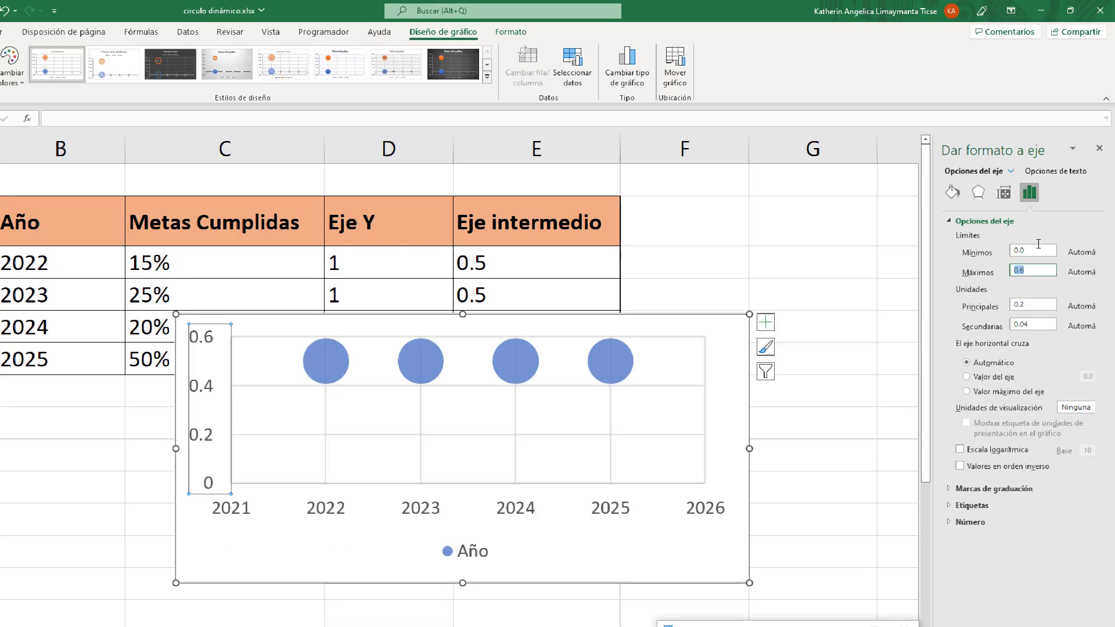
{"action": "type", "text": "1"}
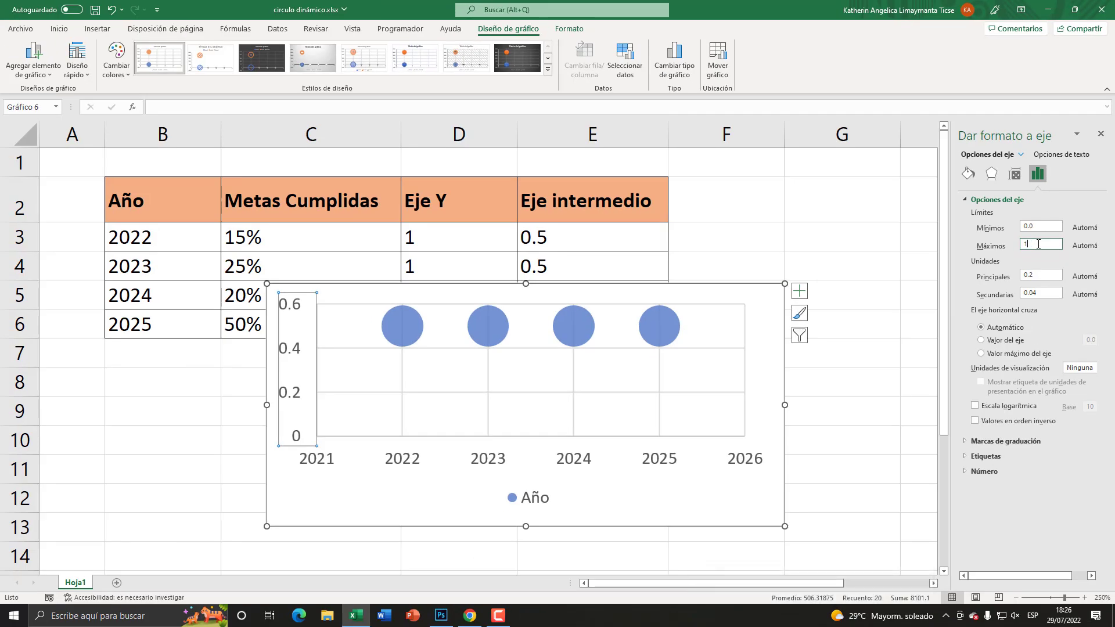
{"action": "key", "text": "Return"}
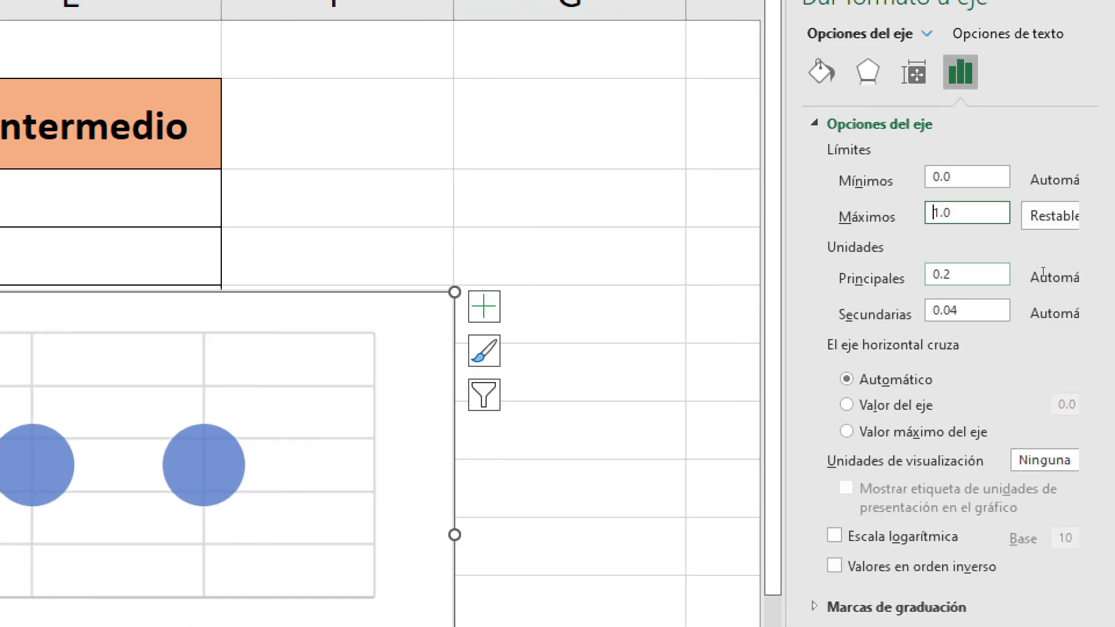
{"action": "left_click", "coordinate": [1005, 275]}
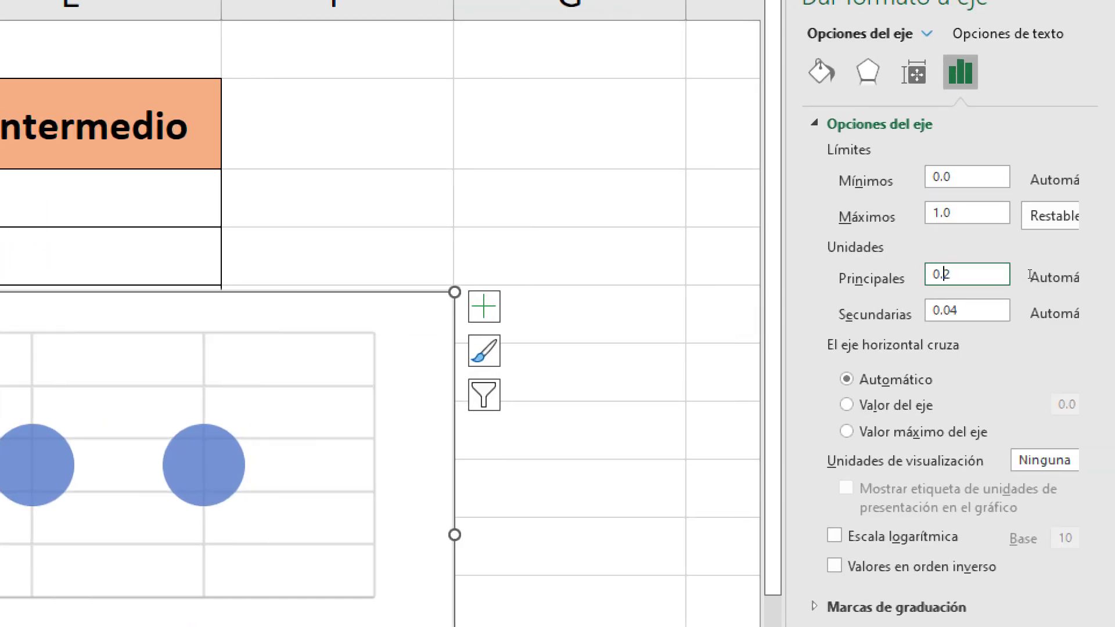
{"action": "key", "text": "shift+Right"}
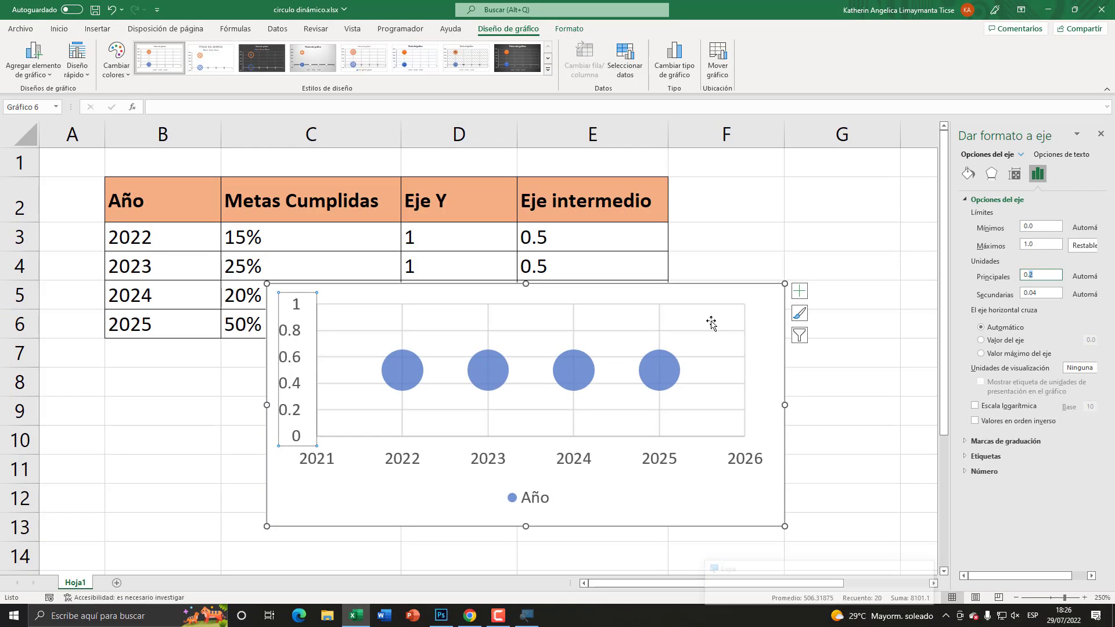
Step: Enlarge the chart from its corner and place it below the table from row 8
{"action": "left_click", "coordinate": [569, 302]}
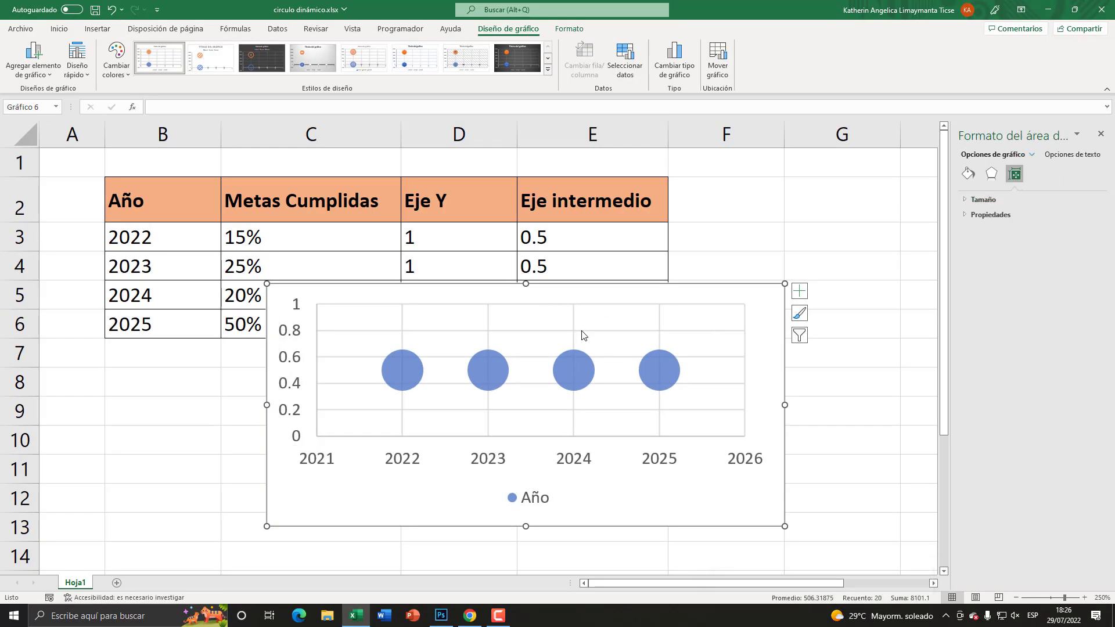
{"action": "left_click_drag", "start_coordinate": [785, 527], "coordinate": [790, 544]}
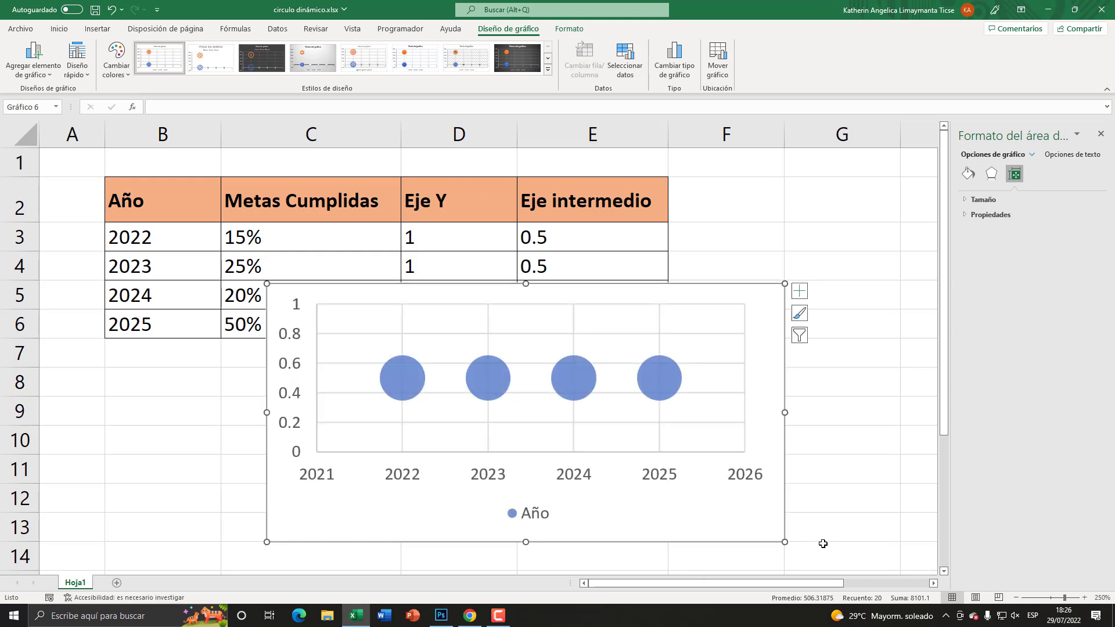
{"action": "mouse_move", "coordinate": [577, 288]}
{"action": "left_mouse_down"}
{"action": "mouse_move", "coordinate": [608, 284]}
{"action": "mouse_move", "coordinate": [579, 271]}
{"action": "left_mouse_up"}
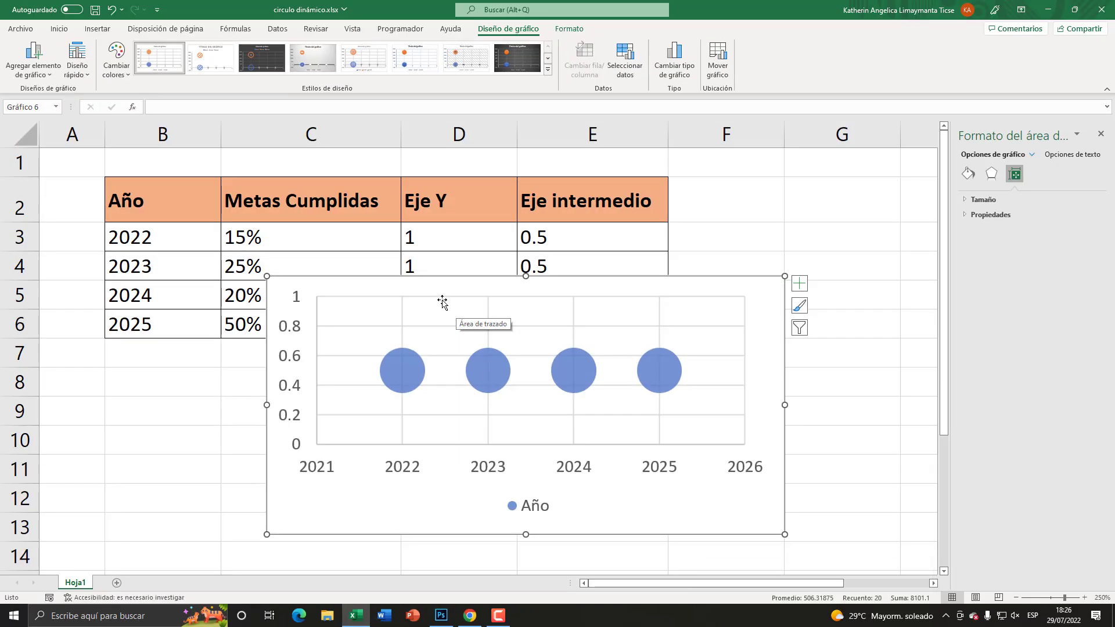
{"action": "left_click_drag", "start_coordinate": [416, 289], "coordinate": [426, 326]}
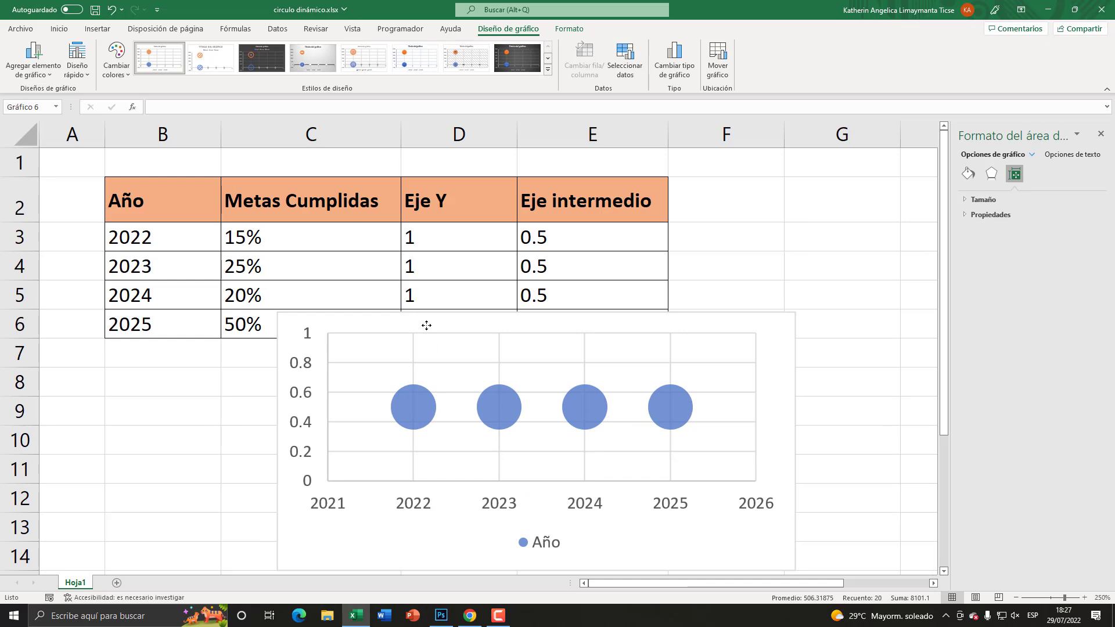
{"action": "left_click_drag", "start_coordinate": [427, 326], "coordinate": [400, 383]}
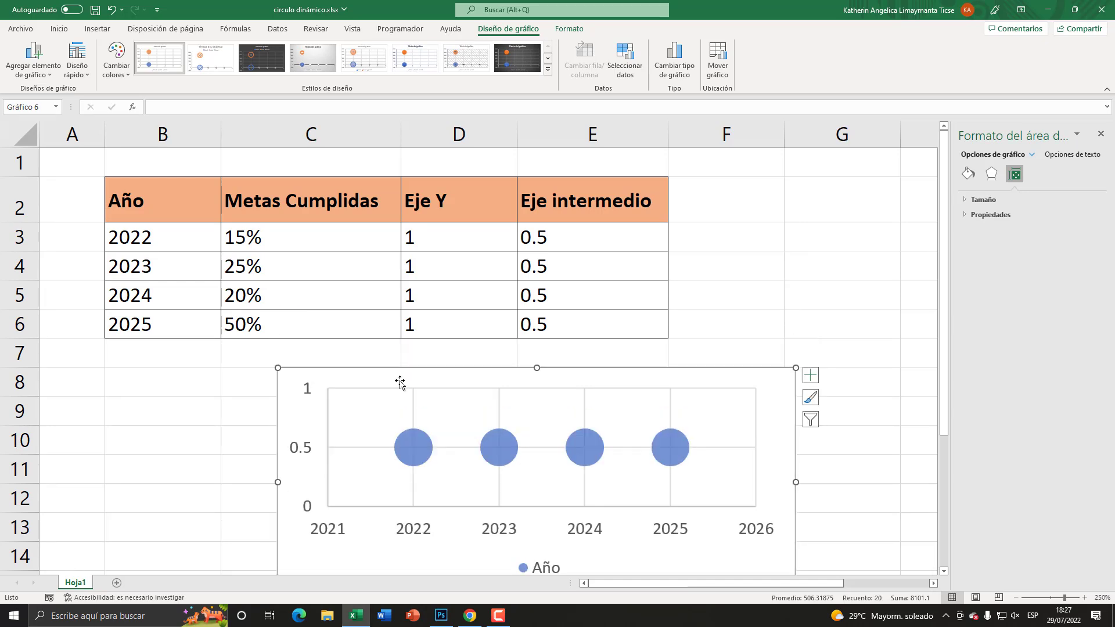
{"action": "right_click", "coordinate": [400, 382]}
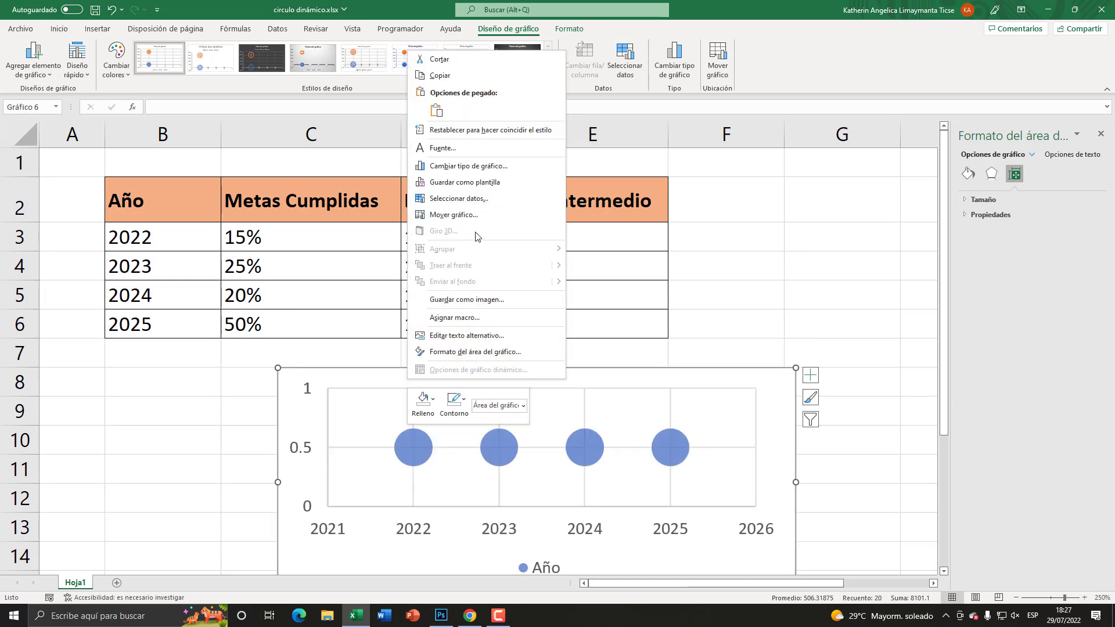
Step: Add a second series named from Año (B2) with the years B3:B6 as X values
{"action": "left_click", "coordinate": [481, 200]}
{"action": "left_click_drag", "start_coordinate": [550, 247], "coordinate": [549, 184]}
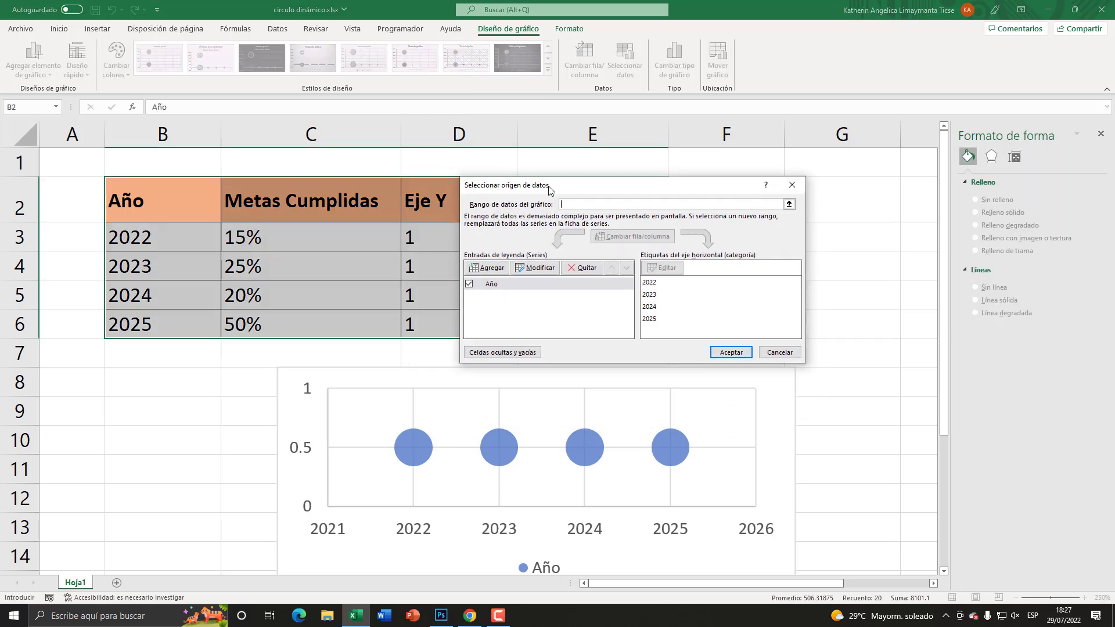
{"action": "left_click", "coordinate": [501, 270]}
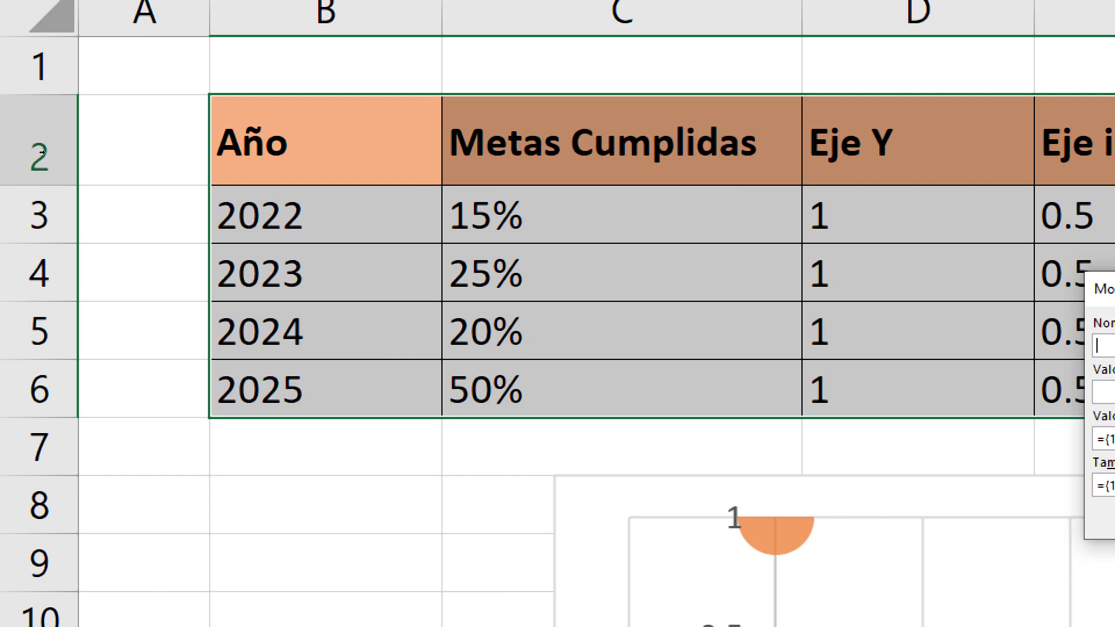
{"action": "left_click", "coordinate": [128, 201]}
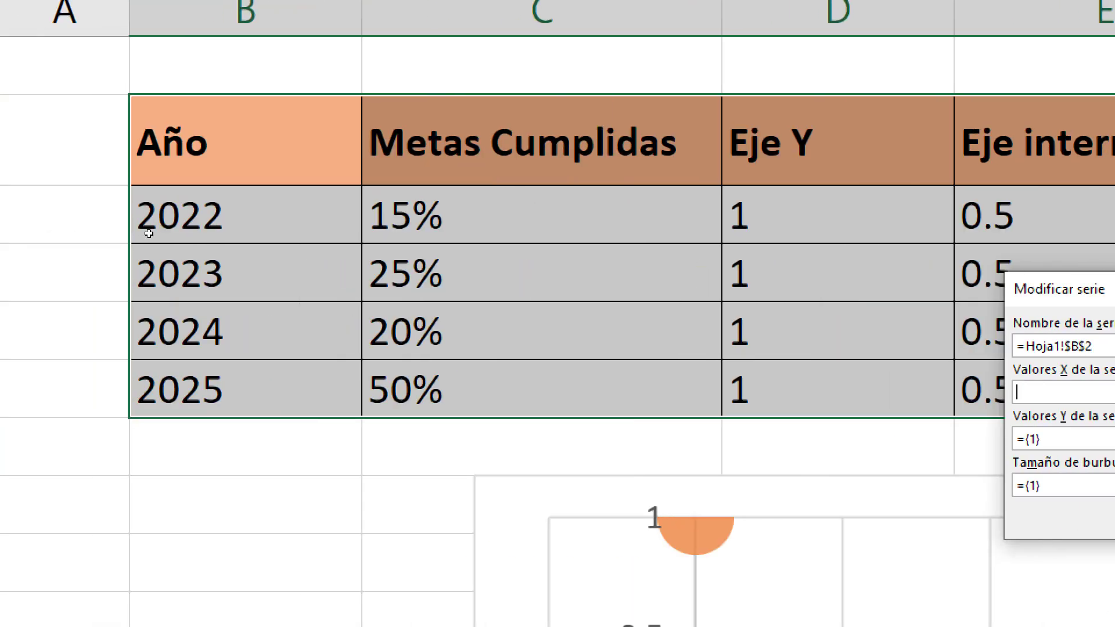
{"action": "left_click_drag", "start_coordinate": [149, 217], "coordinate": [147, 314]}
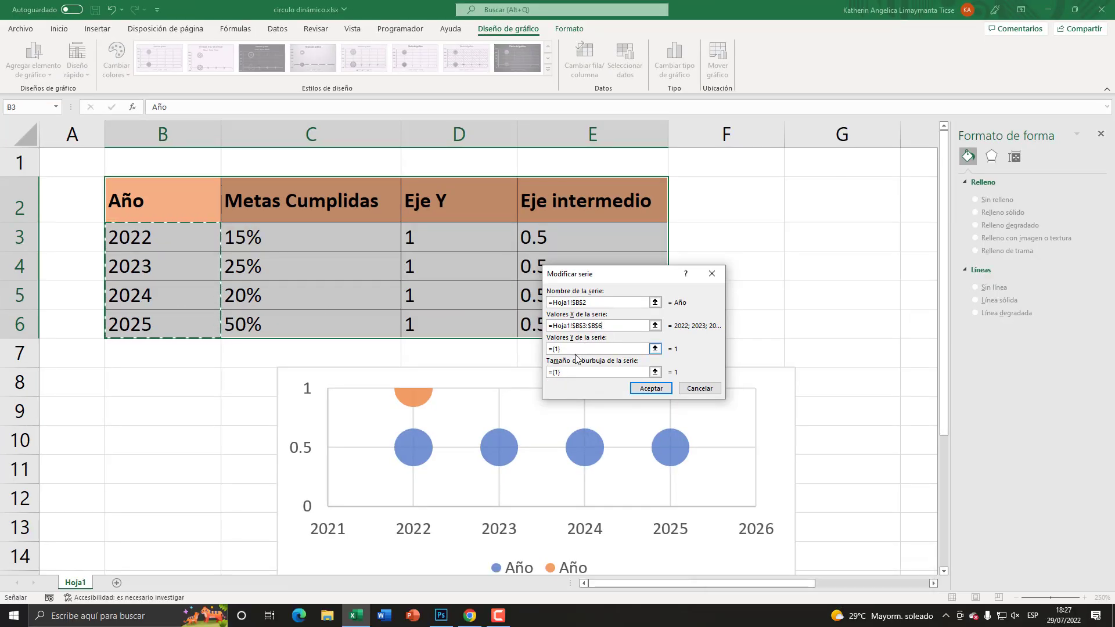
Step: Set the new series' Y values to E3:E6, correcting a formula error
{"action": "left_click_drag", "start_coordinate": [574, 349], "coordinate": [547, 352]}
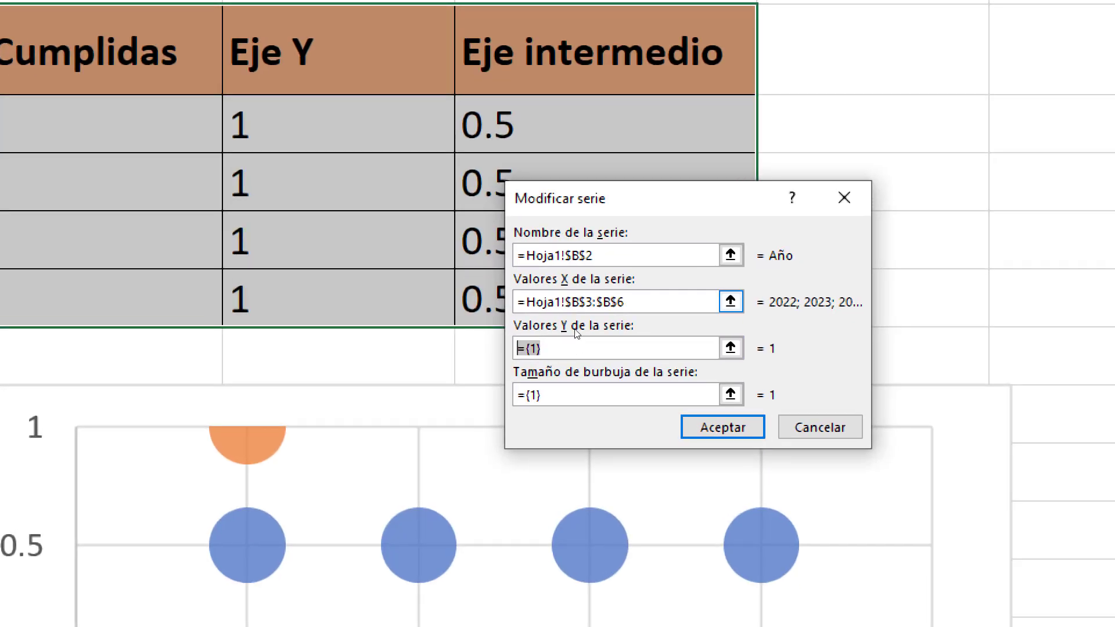
{"action": "type", "text": "+"}
{"action": "left_click_drag", "start_coordinate": [526, 125], "coordinate": [529, 317]}
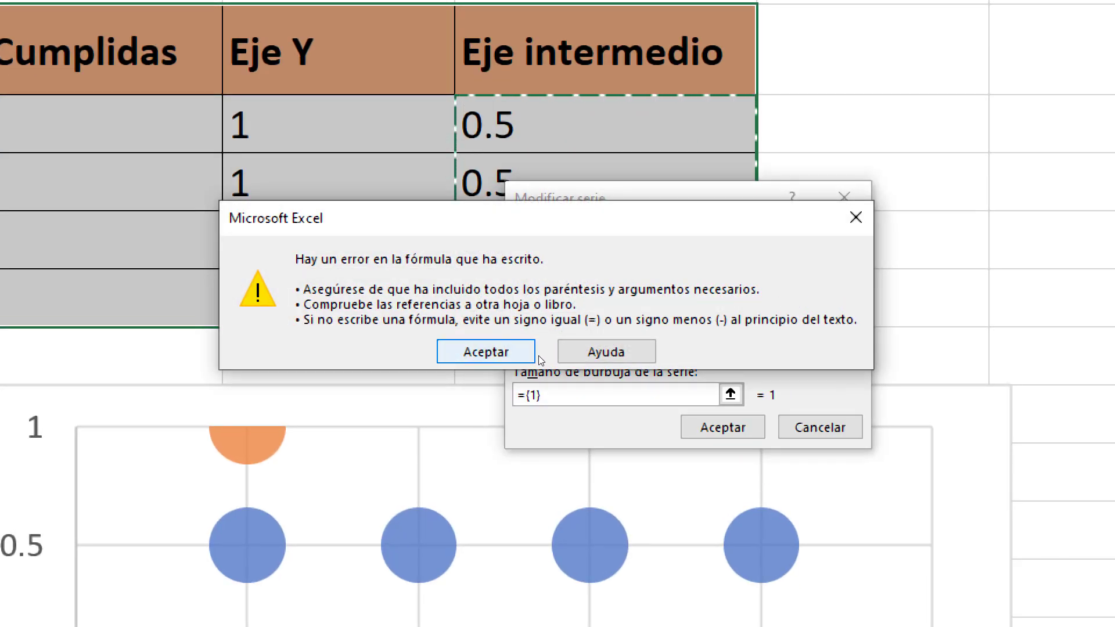
{"action": "left_click", "coordinate": [530, 354]}
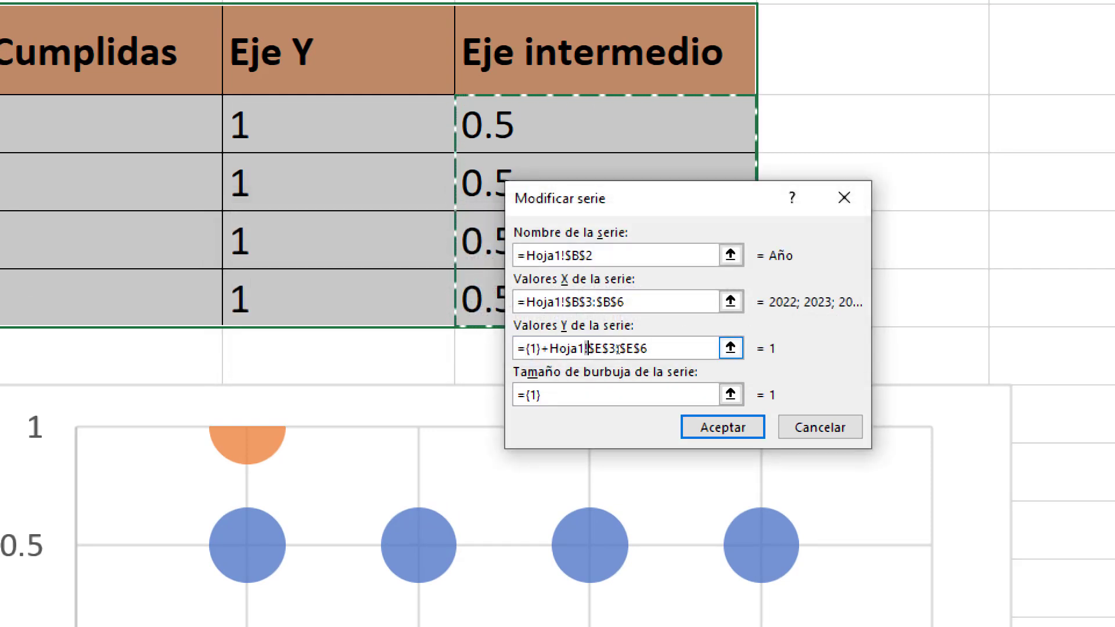
{"action": "key", "text": "BackSpace"}
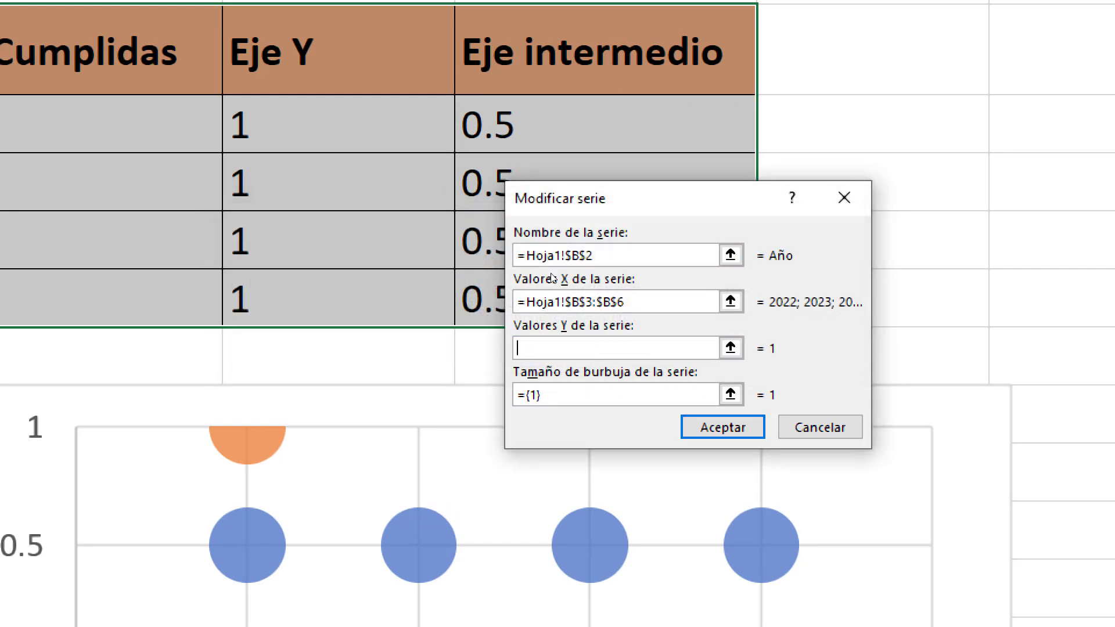
{"action": "type", "text": "=Hoja1!$E$3"}
{"action": "left_click_drag", "start_coordinate": [488, 125], "coordinate": [523, 306]}
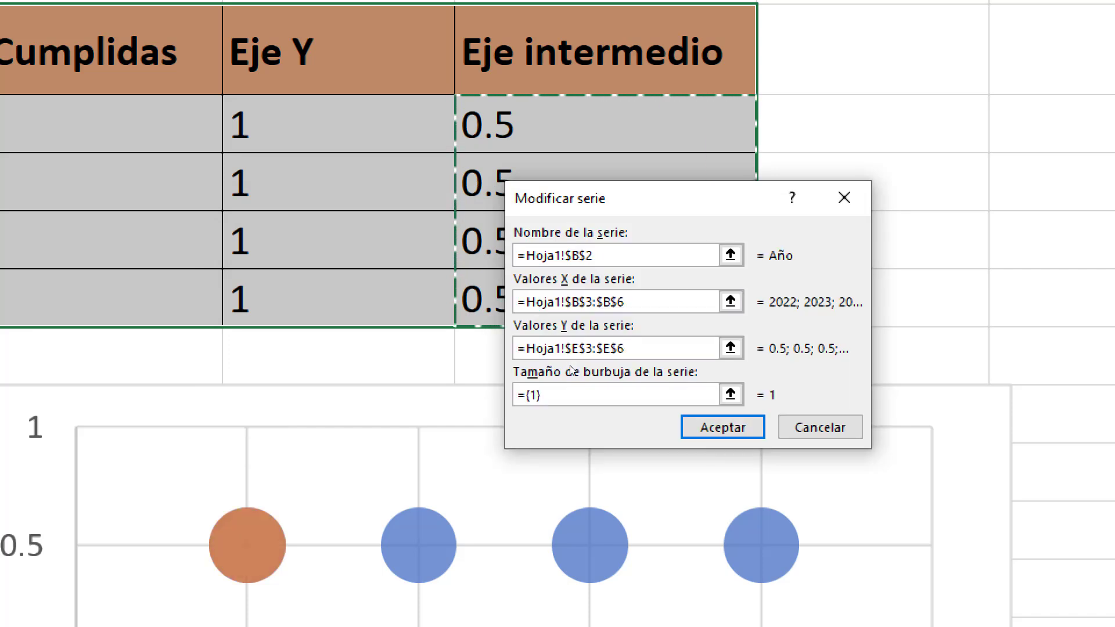
Step: Size the new bubbles by the Metas Cumplidas percentages C3:C6 and confirm
{"action": "key", "text": "Tab"}
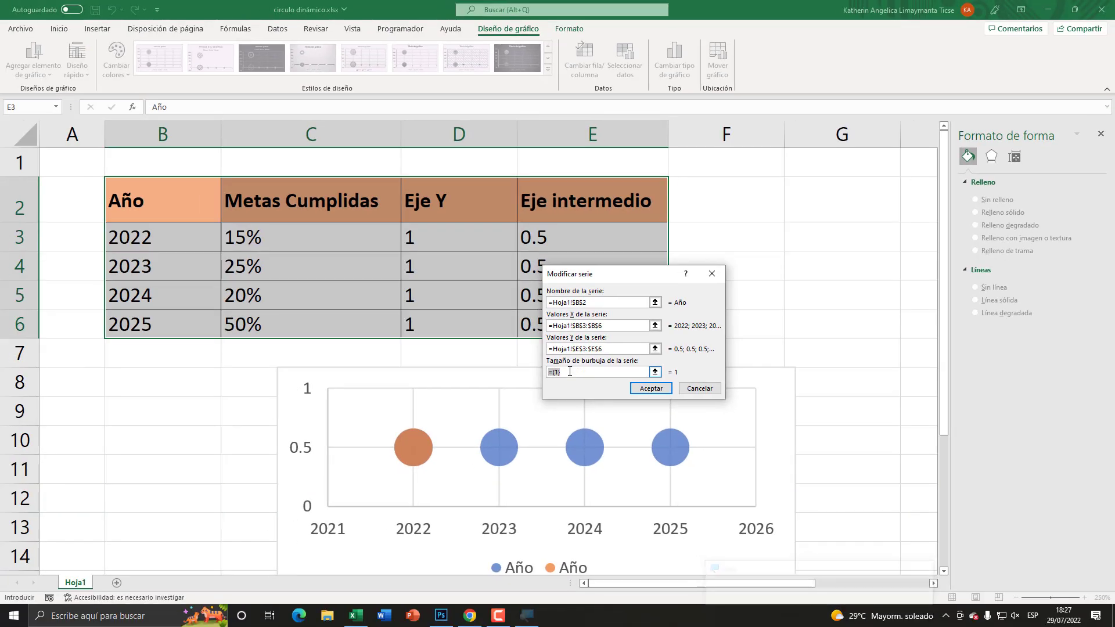
{"action": "key", "text": "BackSpace"}
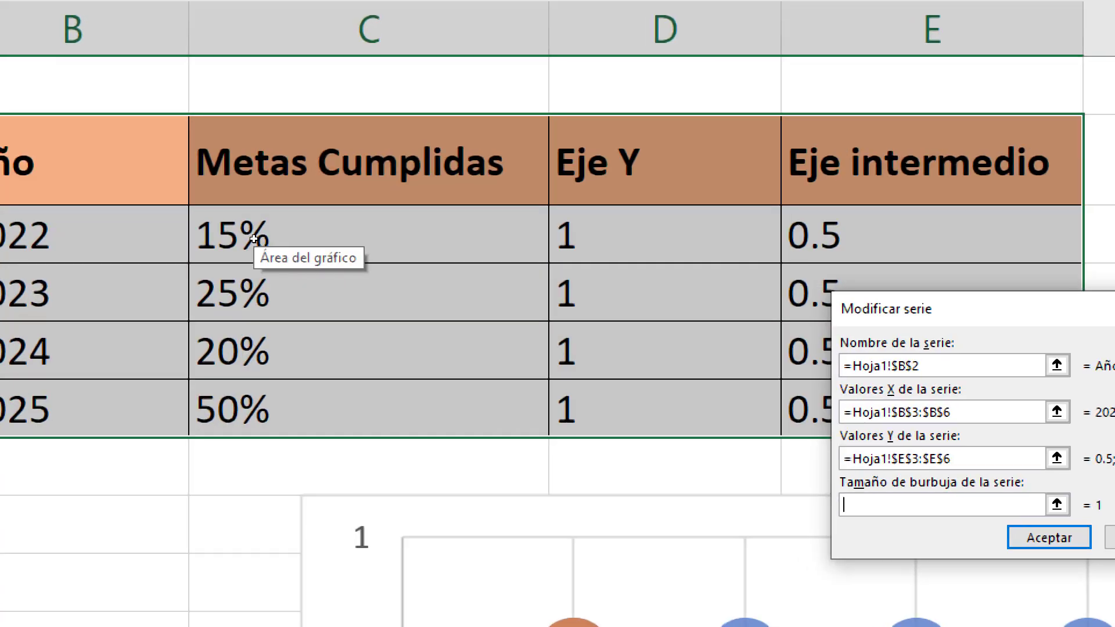
{"action": "left_click_drag", "start_coordinate": [254, 238], "coordinate": [259, 321]}
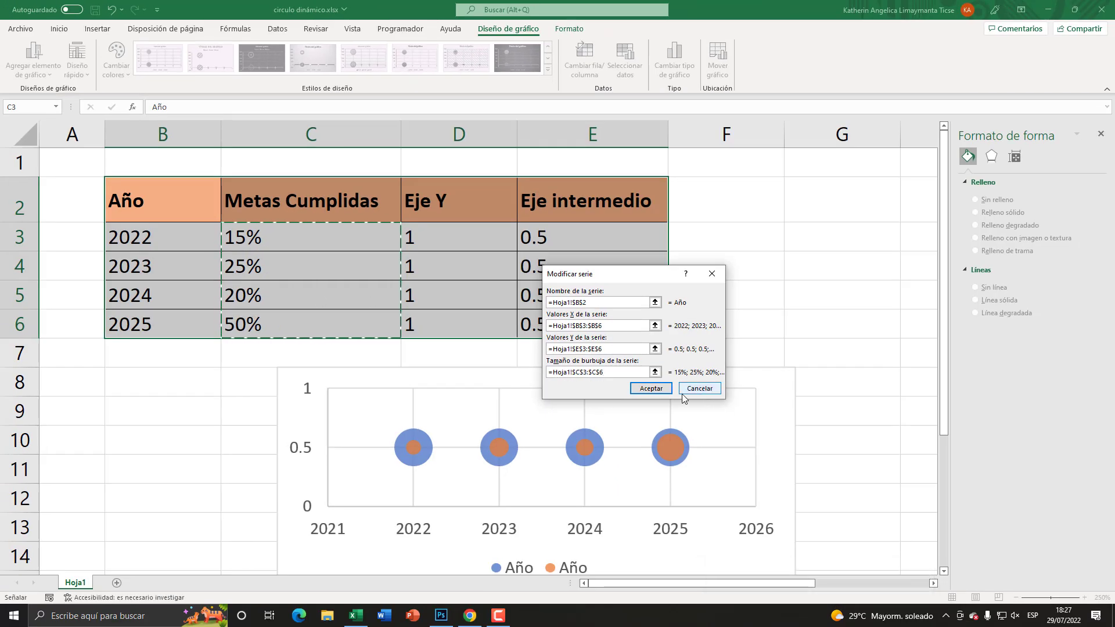
{"action": "left_click", "coordinate": [651, 388]}
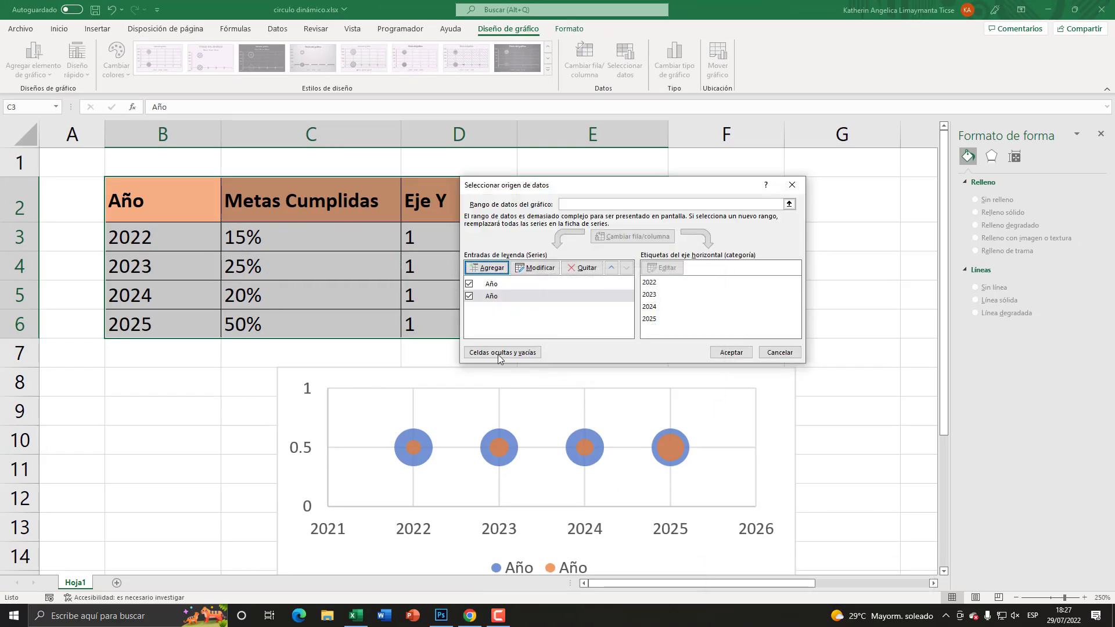
Step: Close the data settings, move the chart up beside the table and enlarge it
{"action": "left_click", "coordinate": [731, 353]}
{"action": "left_click_drag", "start_coordinate": [552, 378], "coordinate": [460, 229]}
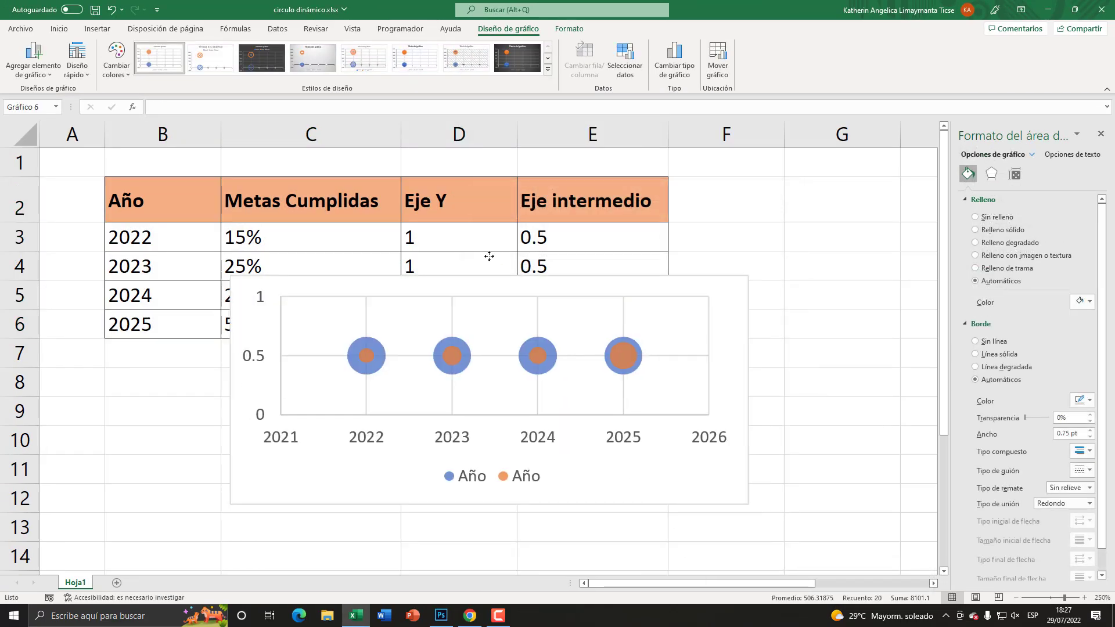
{"action": "left_click_drag", "start_coordinate": [703, 447], "coordinate": [881, 532]}
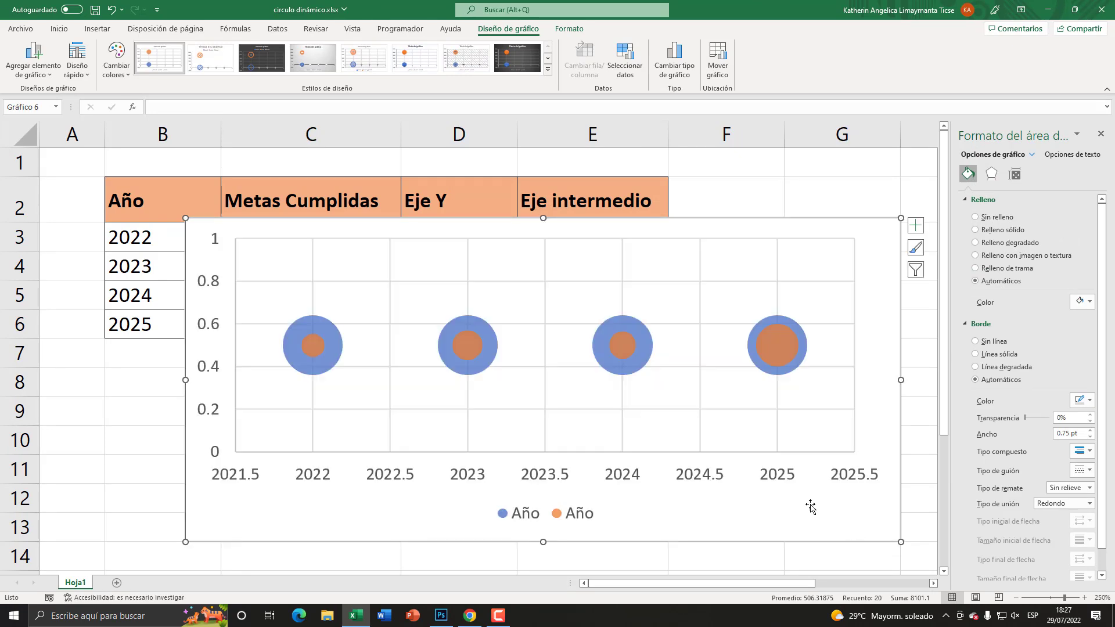
Step: Set the horizontal year axis major unit to 1 in Dar formato al eje
{"action": "left_click", "coordinate": [475, 477]}
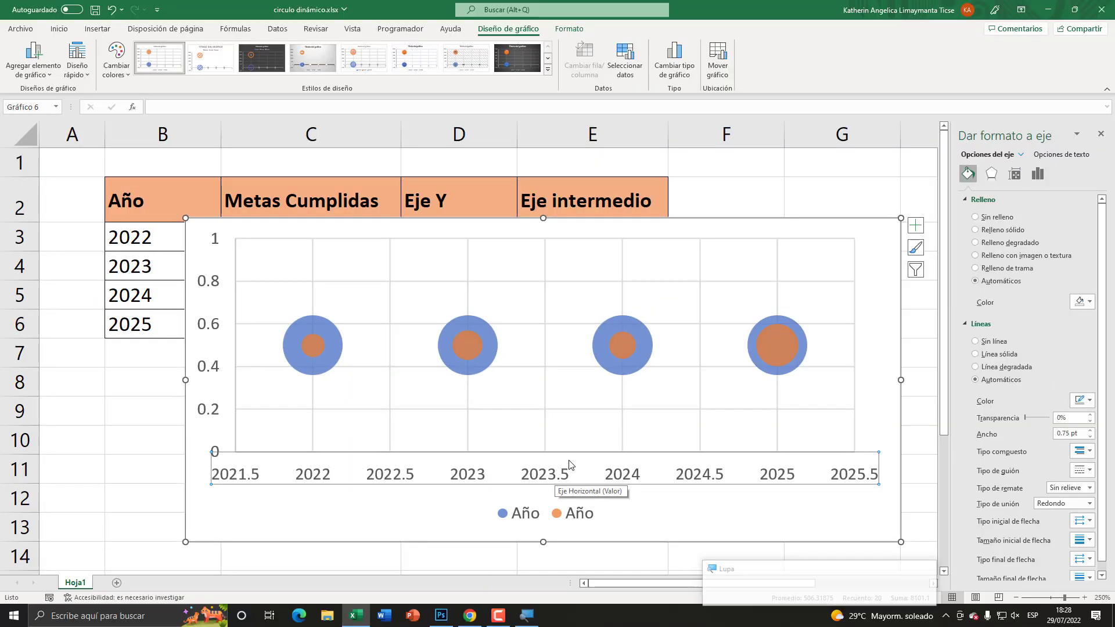
{"action": "right_click", "coordinate": [540, 482]}
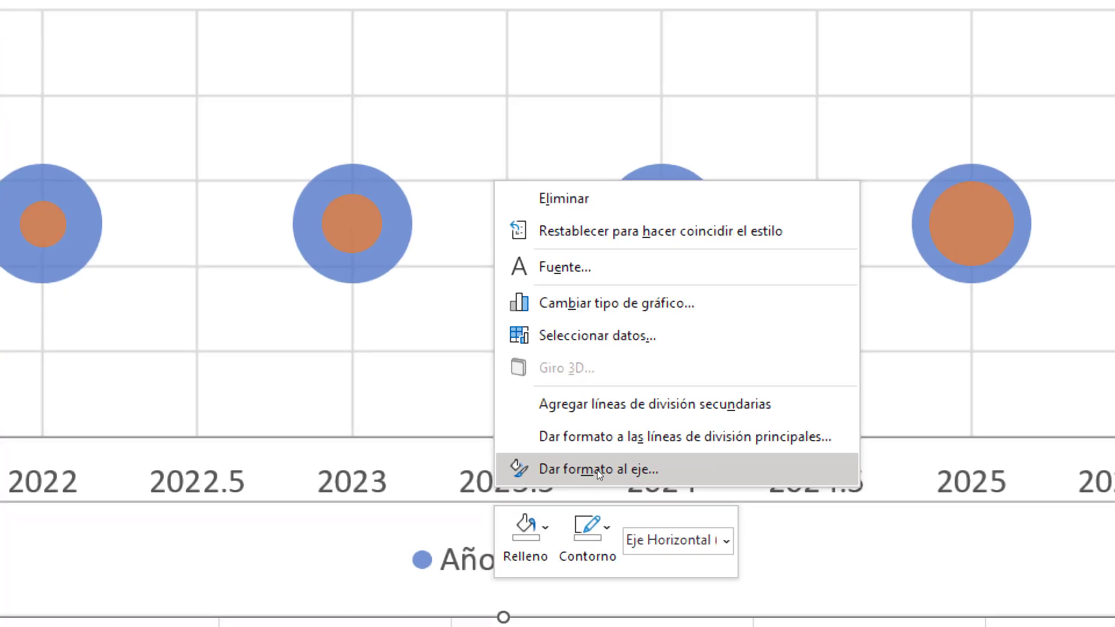
{"action": "left_click", "coordinate": [584, 469]}
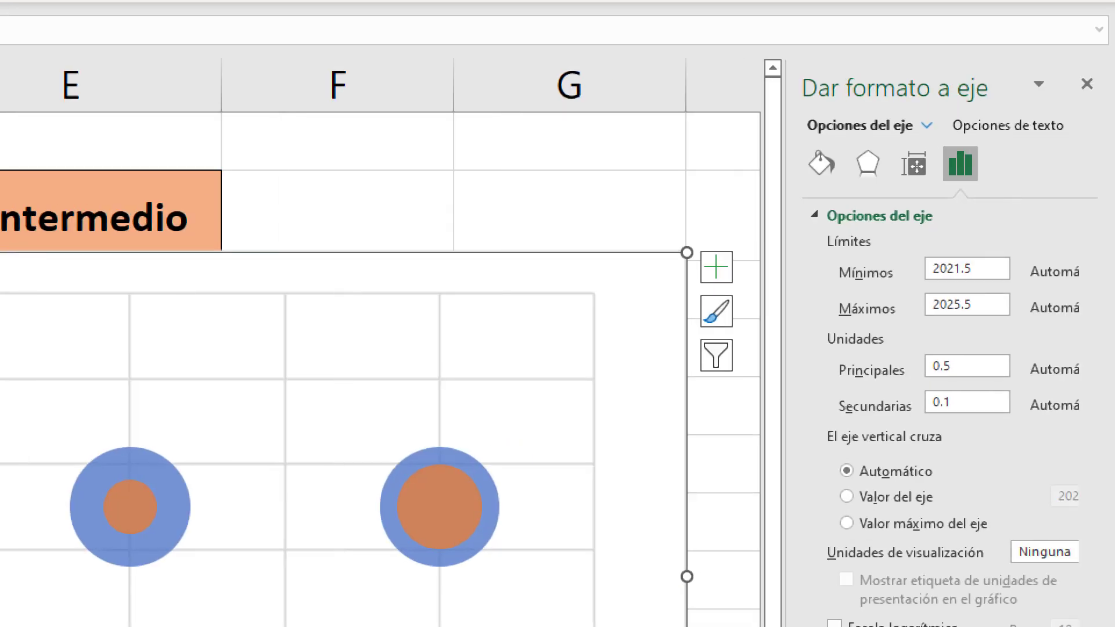
{"action": "double_click", "coordinate": [941, 366]}
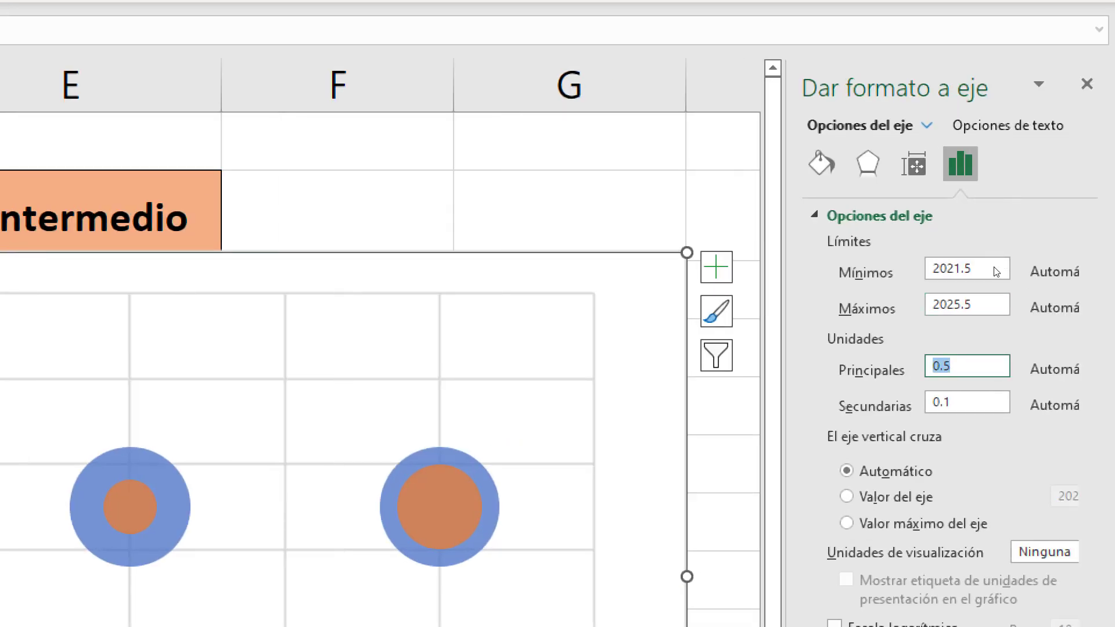
{"action": "type", "text": "1"}
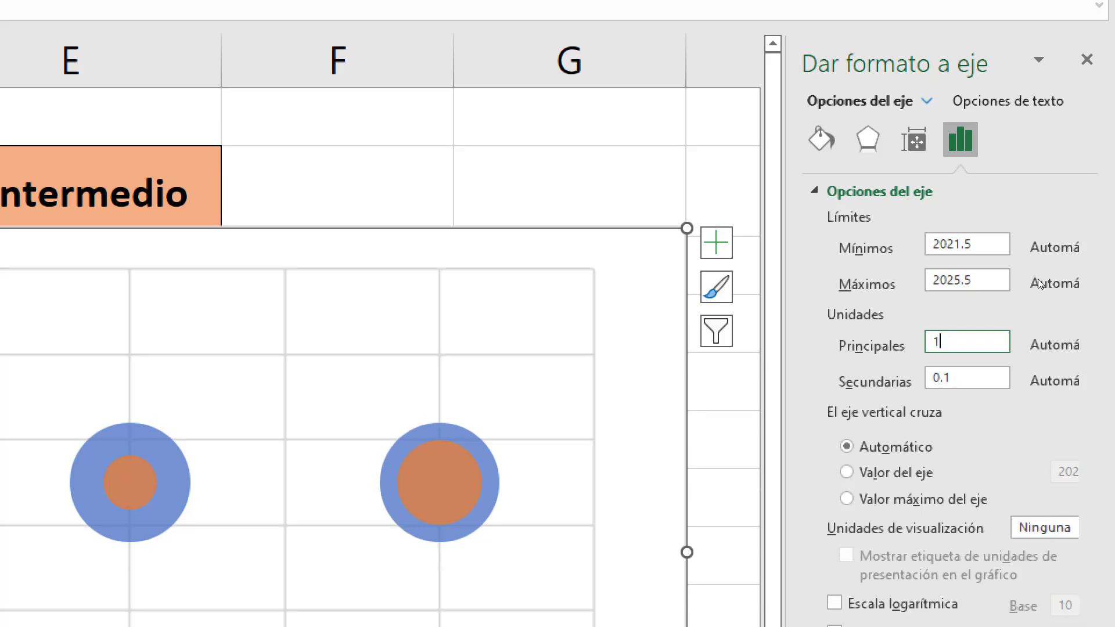
{"action": "key", "text": "Return"}
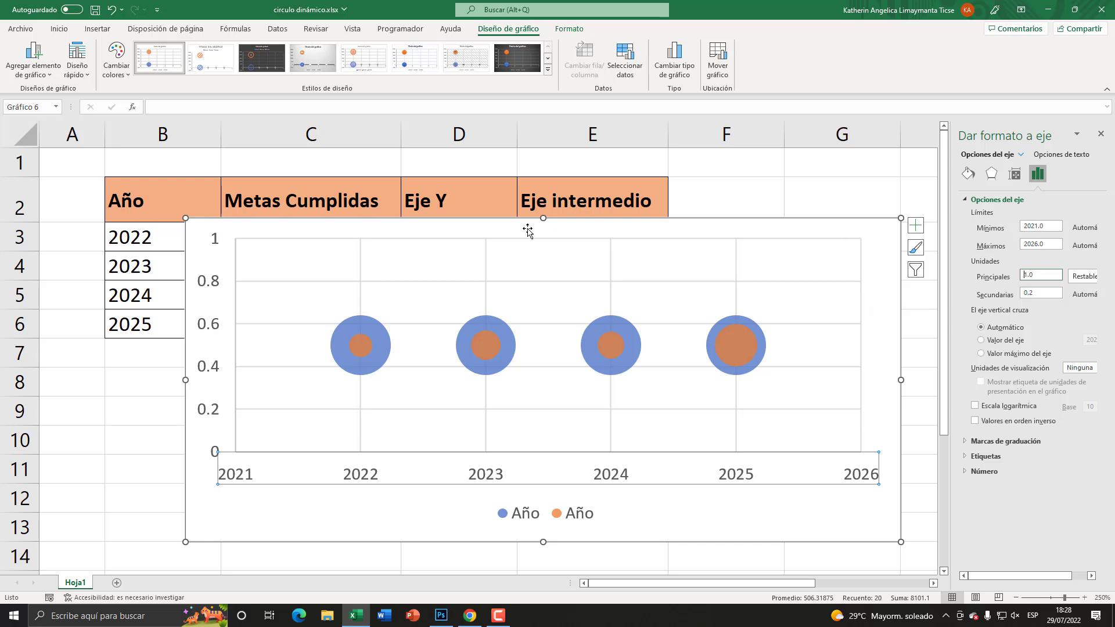
{"action": "left_click", "coordinate": [528, 230]}
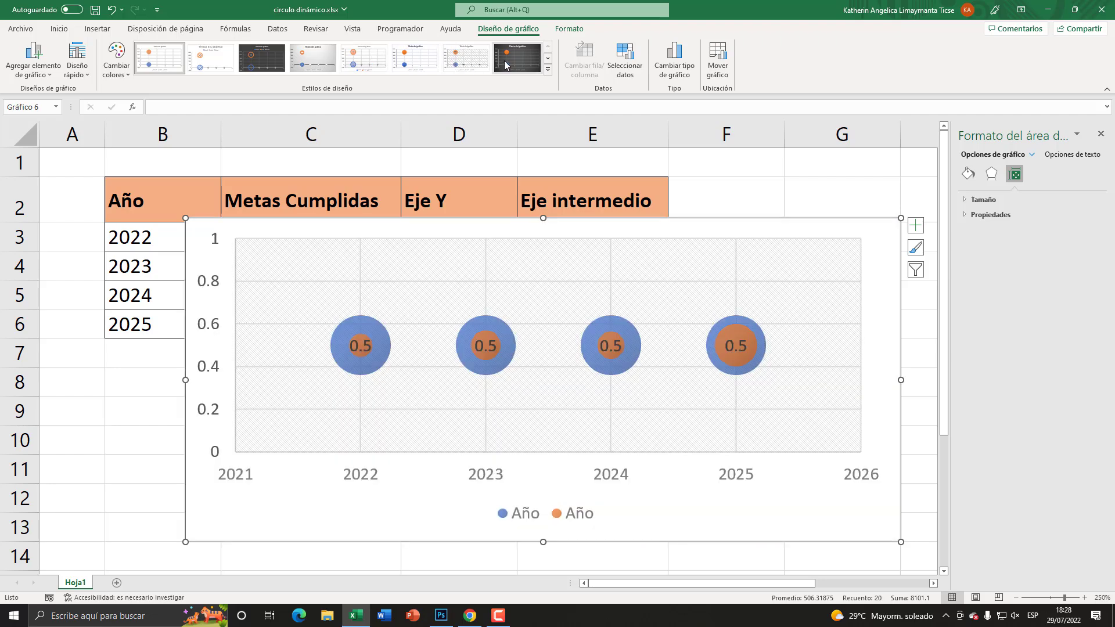
Step: Narrow the chart so the Metas Cumplidas values in column C show
{"action": "left_click", "coordinate": [548, 70]}
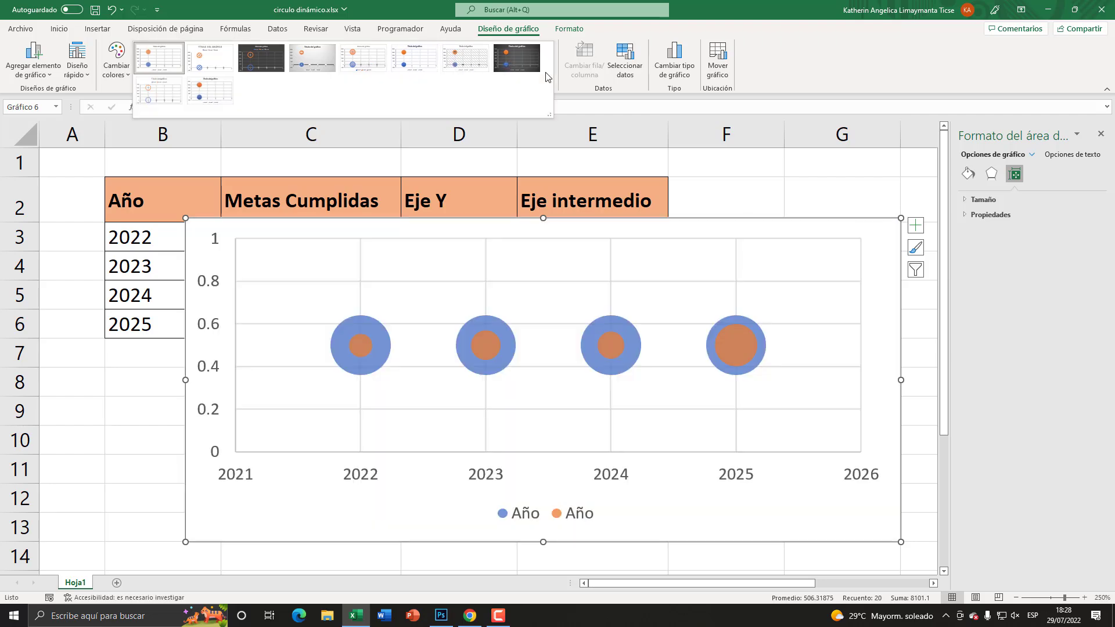
{"action": "left_click", "coordinate": [395, 230]}
{"action": "left_click_drag", "start_coordinate": [185, 380], "coordinate": [402, 380]}
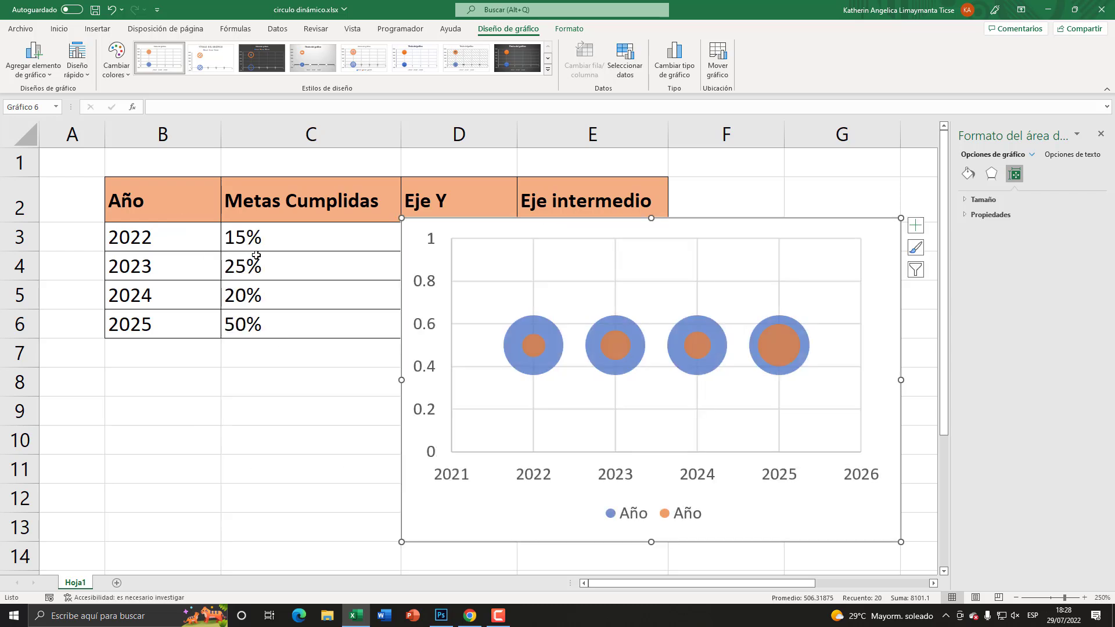
Step: Try test values 100%, 95%, 90% and 80% in the 2022 goal cell C3
{"action": "left_click", "coordinate": [259, 239]}
{"action": "type", "text": "100"}
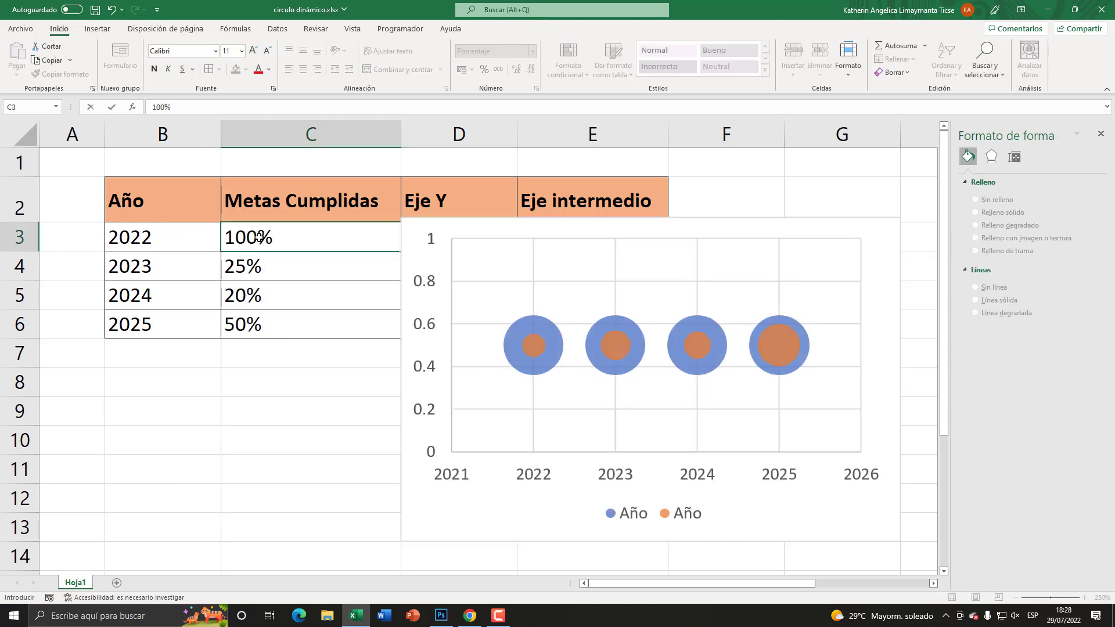
{"action": "key", "text": "Return"}
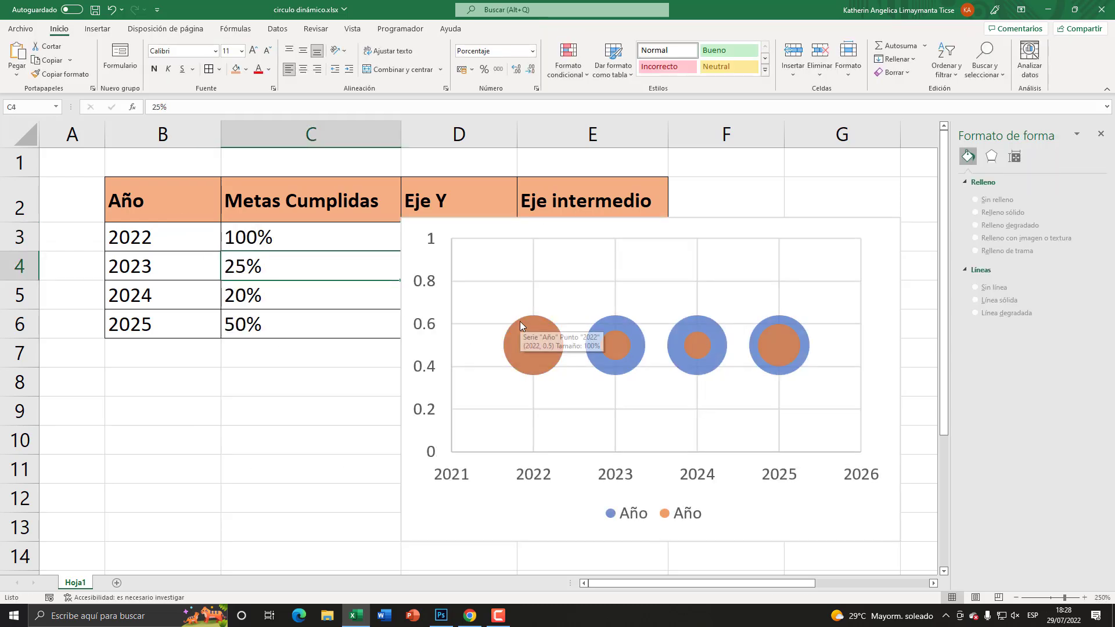
{"action": "key", "text": "super+plus"}
{"action": "key", "text": "super+Escape"}
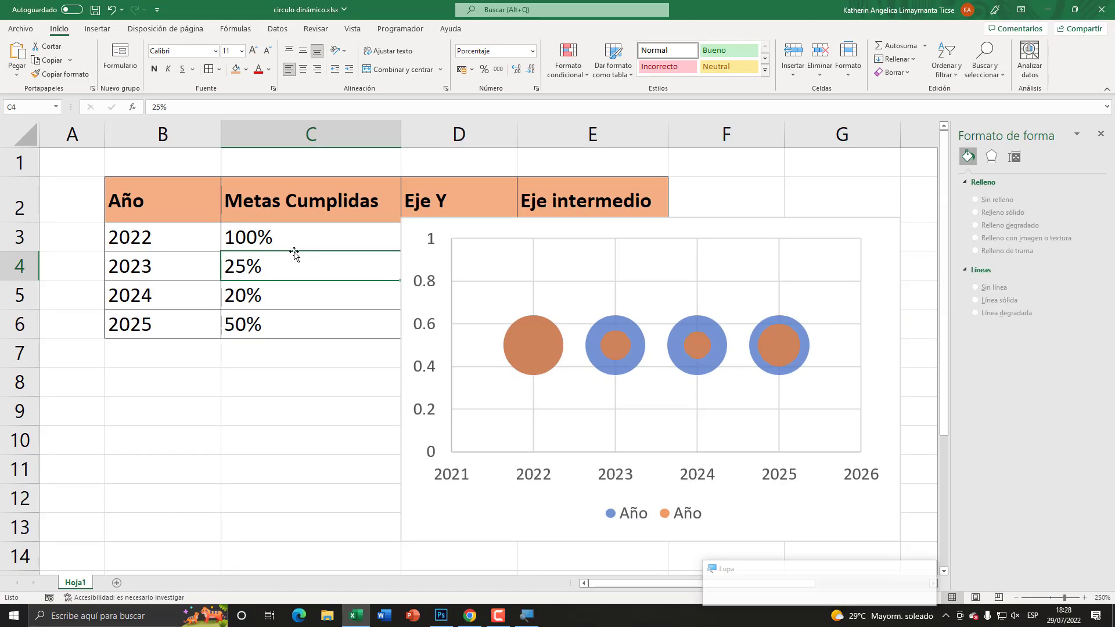
{"action": "left_click", "coordinate": [294, 239]}
{"action": "type", "text": "95"}
{"action": "key", "text": "Return"}
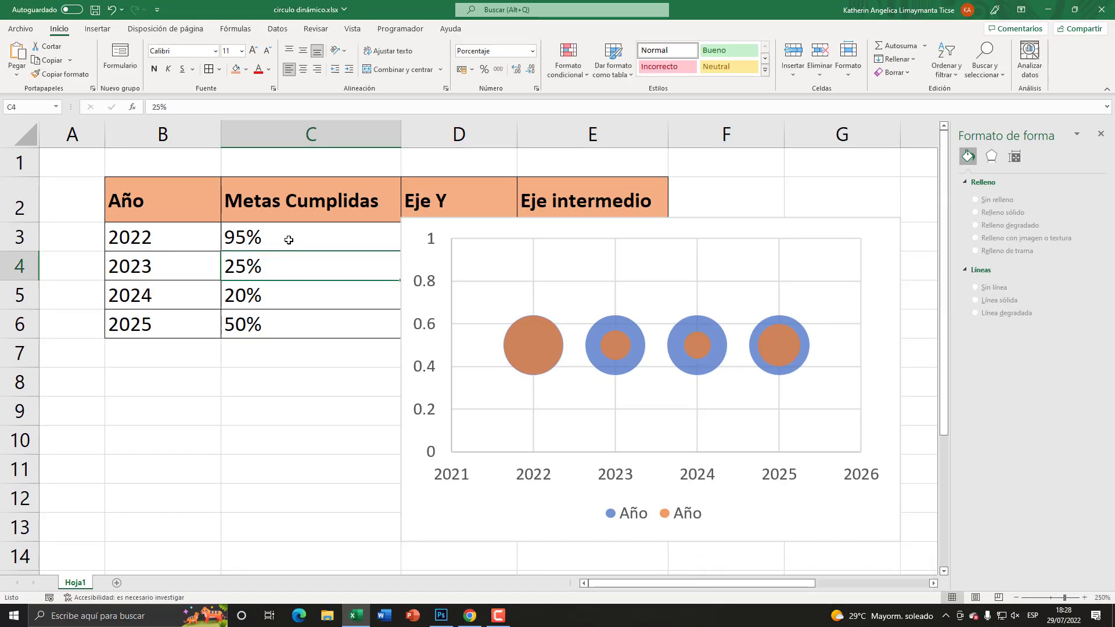
{"action": "left_click", "coordinate": [289, 240]}
{"action": "type", "text": "90"}
{"action": "key", "text": "Return"}
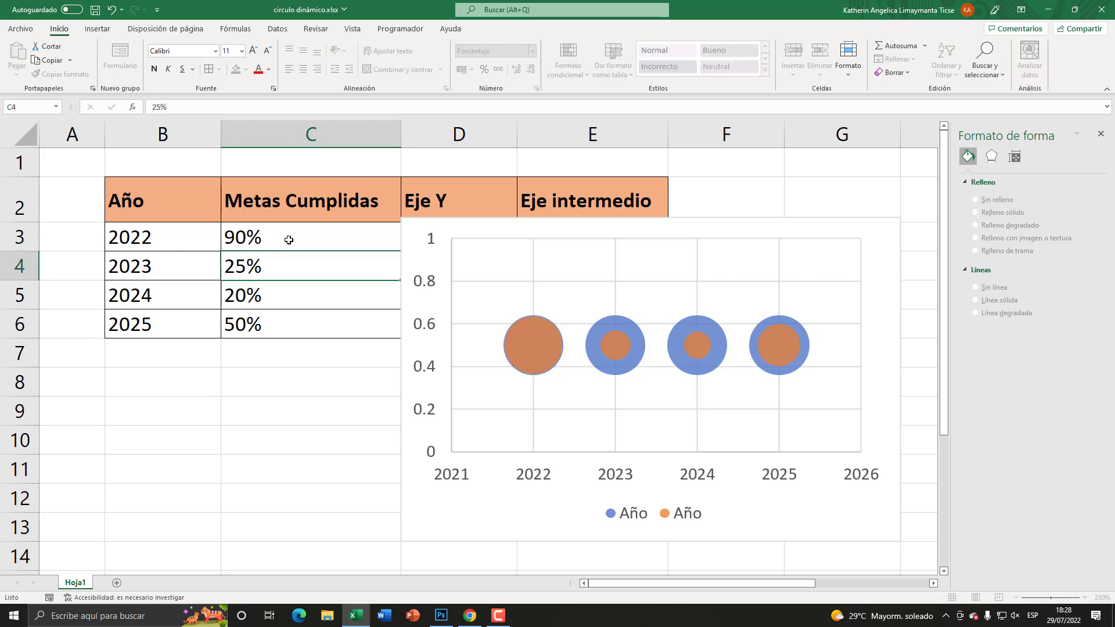
{"action": "left_click", "coordinate": [289, 240]}
{"action": "type", "text": "80"}
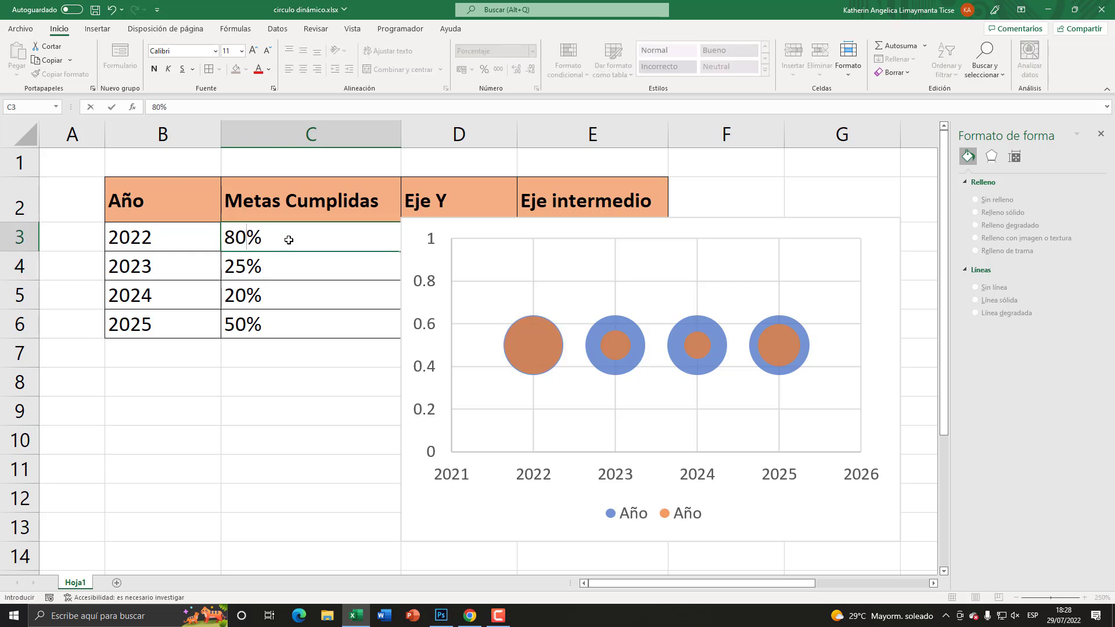
{"action": "key", "text": "Return"}
Step: Try 20%, 10%, 5% and 1% in C3, settle on 50%, and move the chart up-left
{"action": "left_click", "coordinate": [289, 240]}
{"action": "type", "text": "2"}
{"action": "type", "text": "0"}
{"action": "key", "text": "Return"}
{"action": "left_click", "coordinate": [289, 240]}
{"action": "type", "text": "10"}
{"action": "key", "text": "Return"}
{"action": "left_click", "coordinate": [289, 240]}
{"action": "type", "text": "5"}
{"action": "key", "text": "Return"}
{"action": "left_click", "coordinate": [289, 240]}
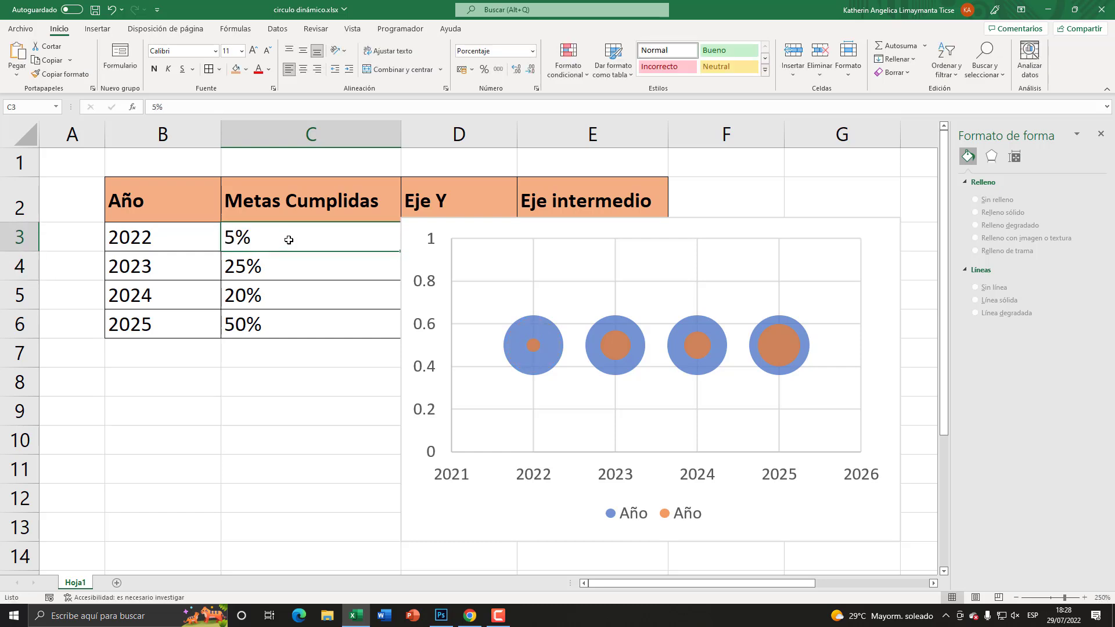
{"action": "type", "text": "1"}
{"action": "key", "text": "Return"}
{"action": "left_click", "coordinate": [288, 240]}
{"action": "type", "text": "50"}
{"action": "key", "text": "Return"}
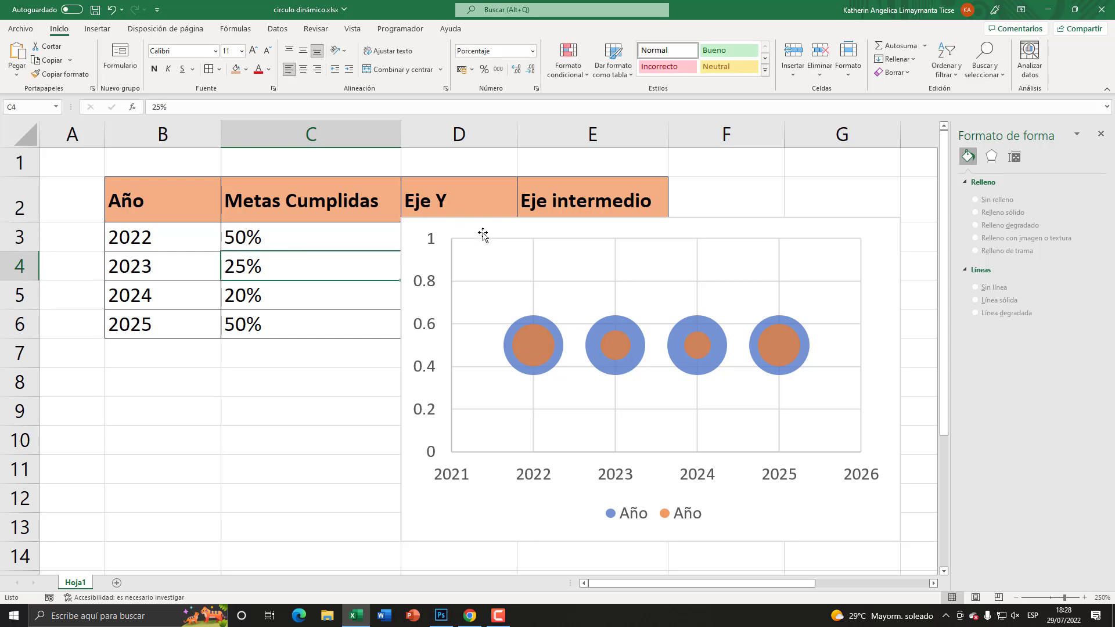
{"action": "left_click_drag", "start_coordinate": [480, 237], "coordinate": [364, 208]}
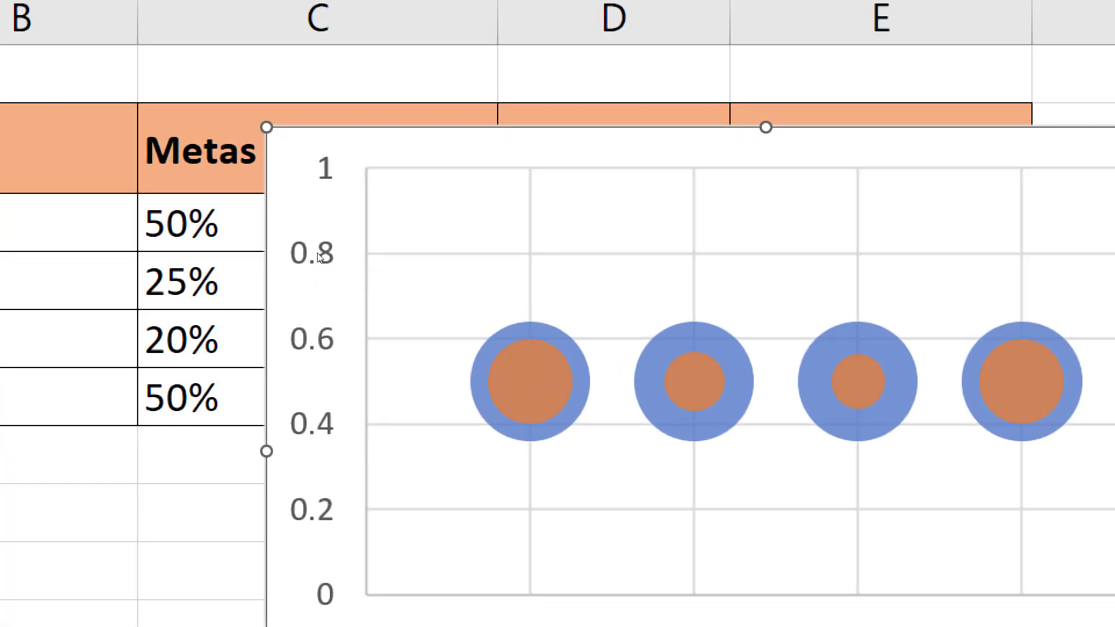
Step: Delete the value axis, year axis labels and legend, then shift the chart left over the table
{"action": "left_click", "coordinate": [311, 252]}
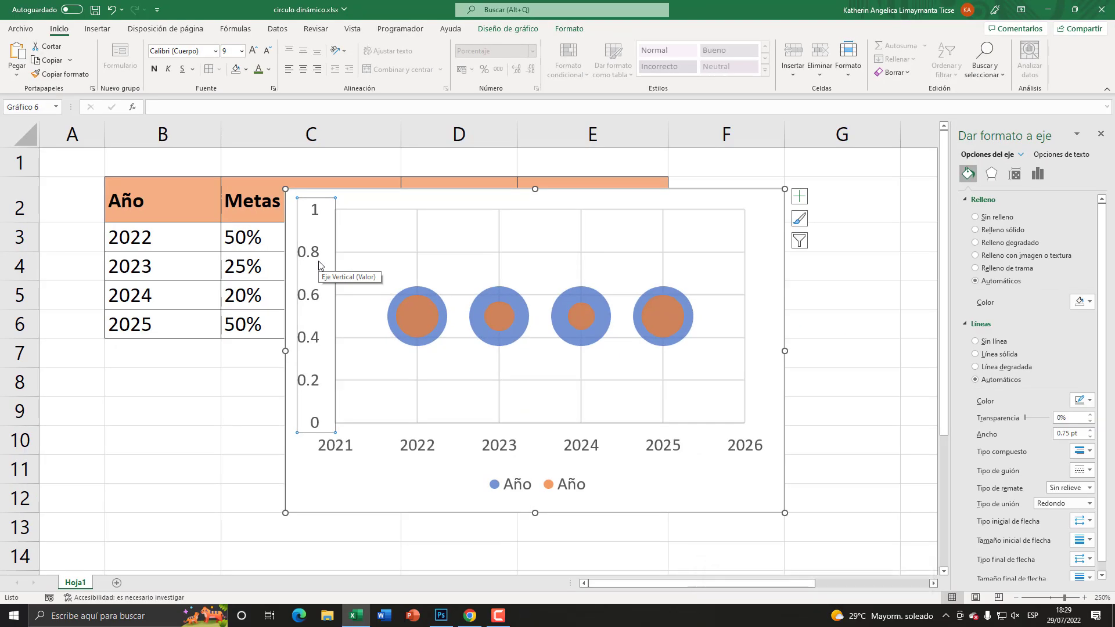
{"action": "key", "text": "Delete"}
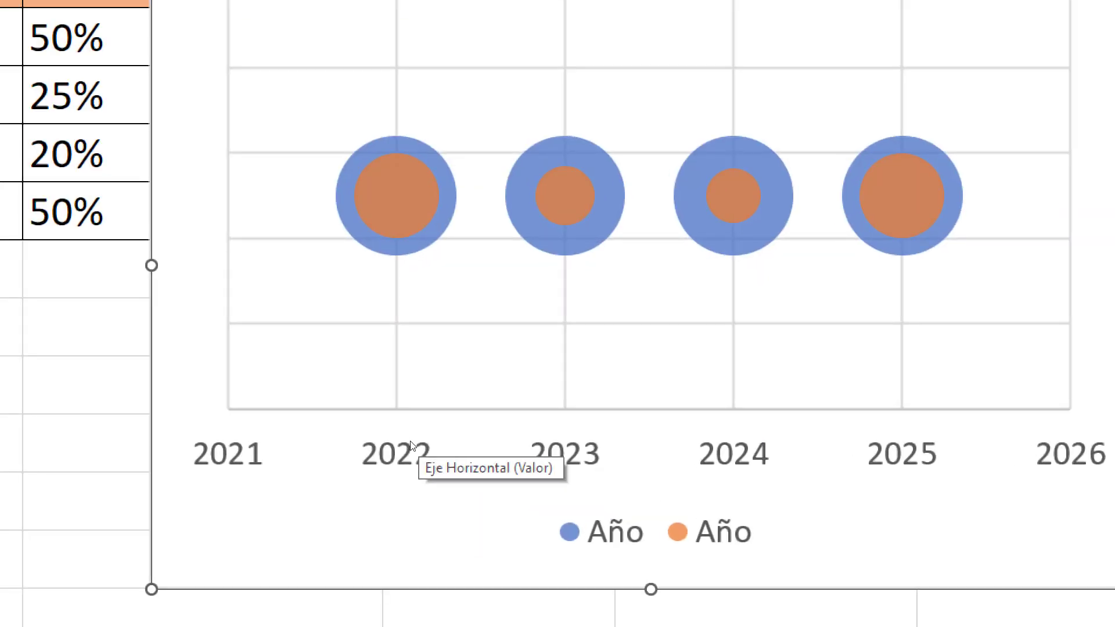
{"action": "left_click", "coordinate": [411, 446]}
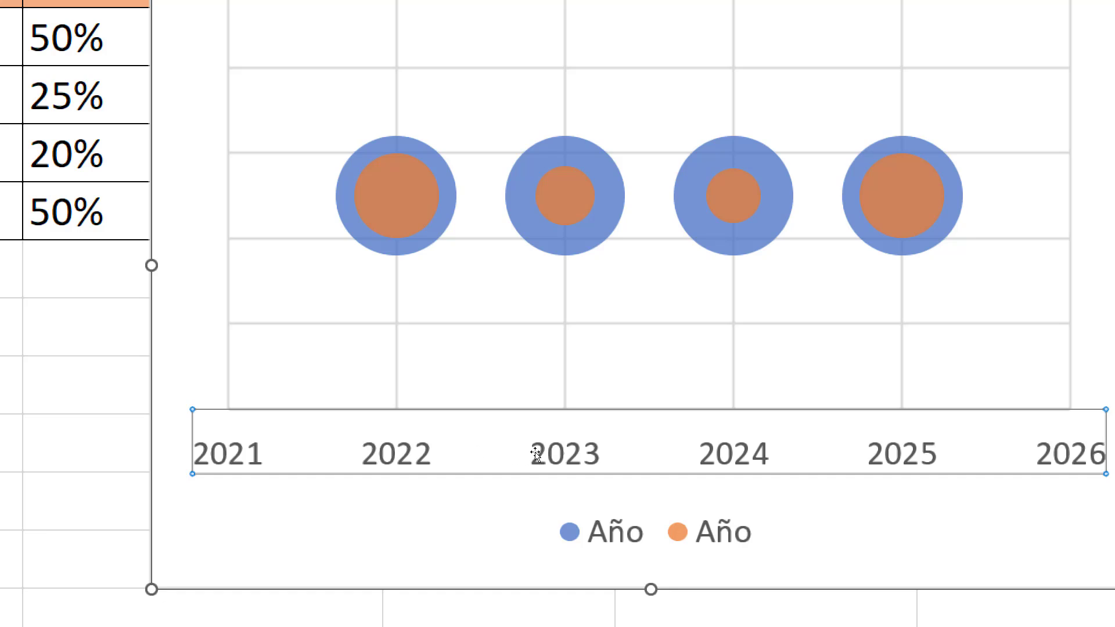
{"action": "key", "text": "Delete"}
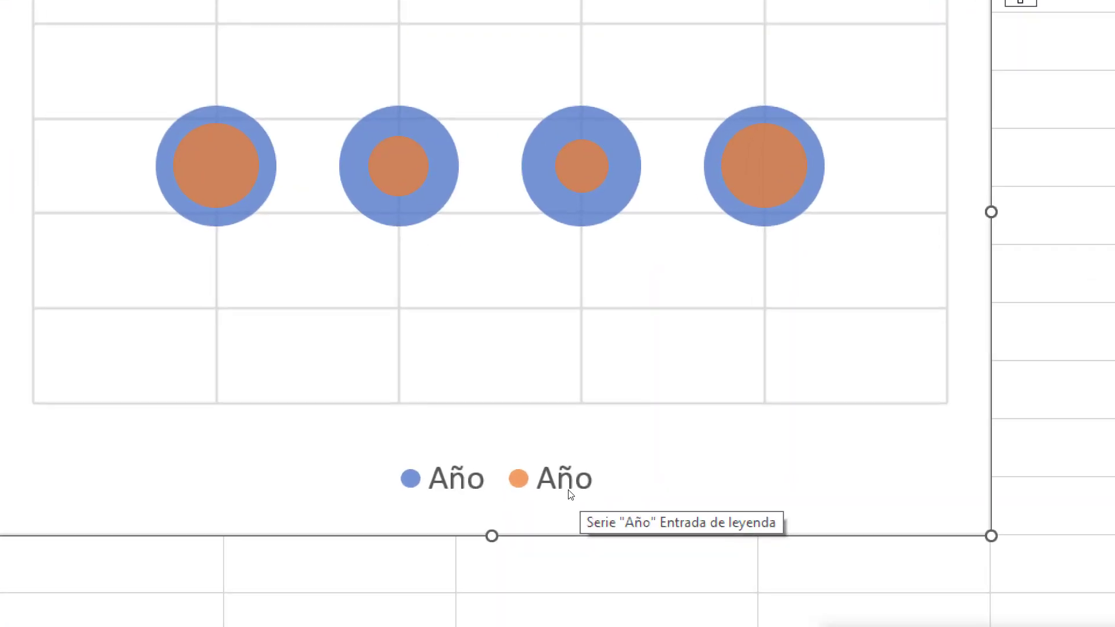
{"action": "left_click", "coordinate": [571, 490]}
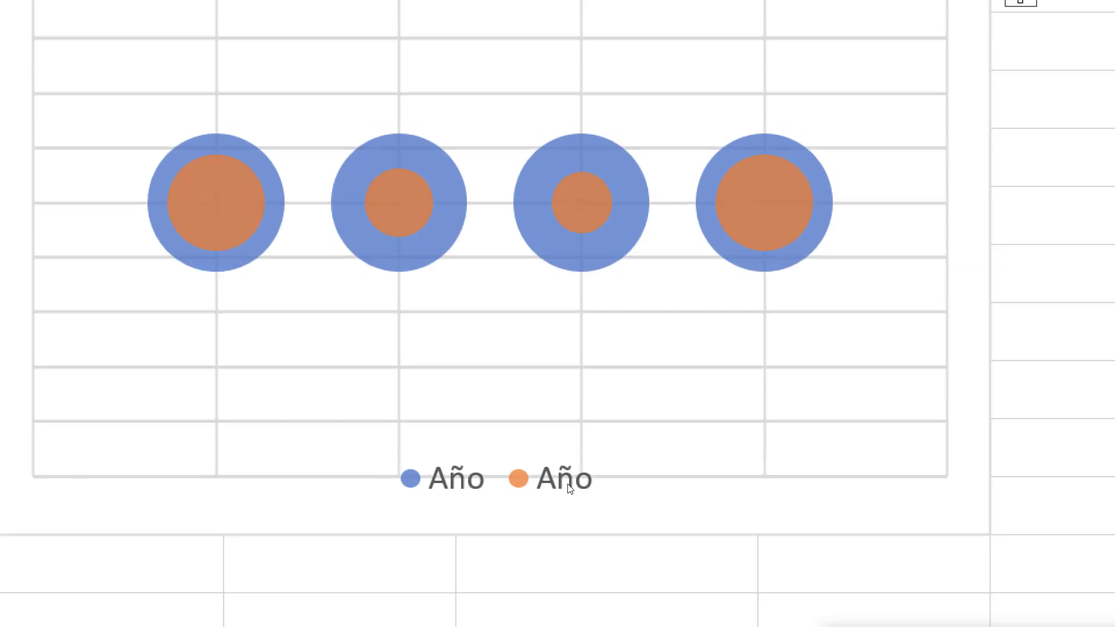
{"action": "key", "text": "Delete"}
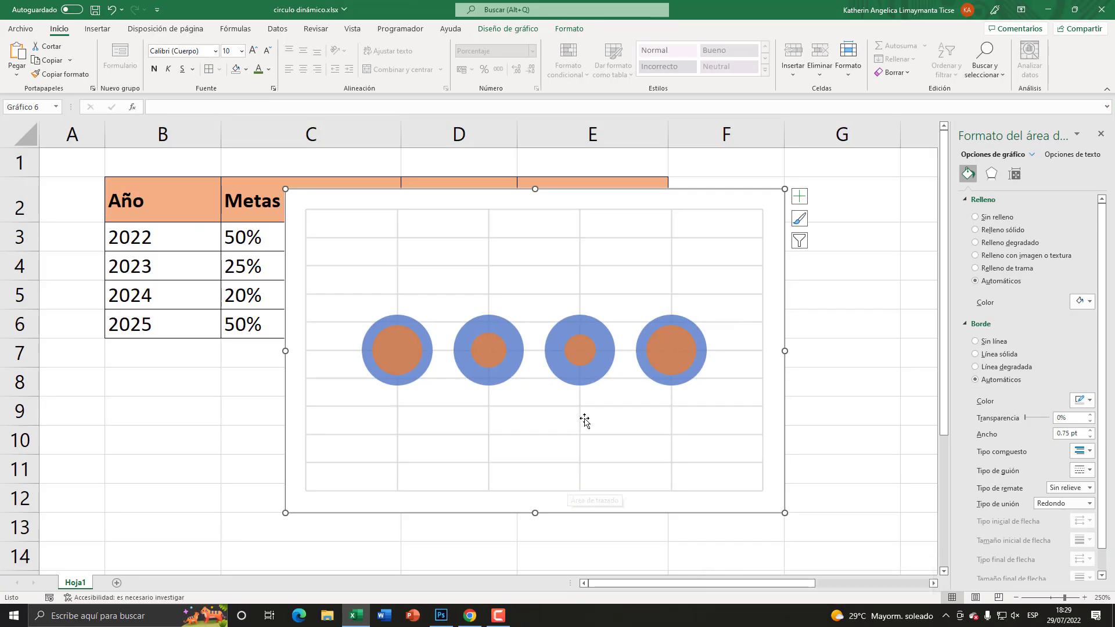
{"action": "left_click_drag", "start_coordinate": [552, 194], "coordinate": [451, 176]}
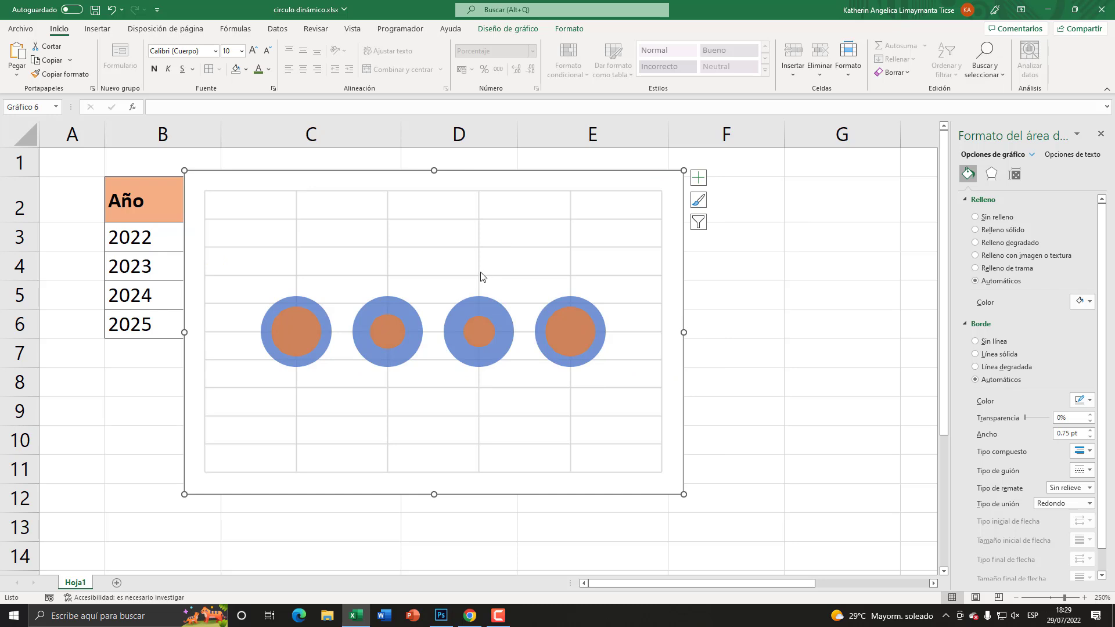
{"action": "mouse_move", "coordinate": [388, 332]}
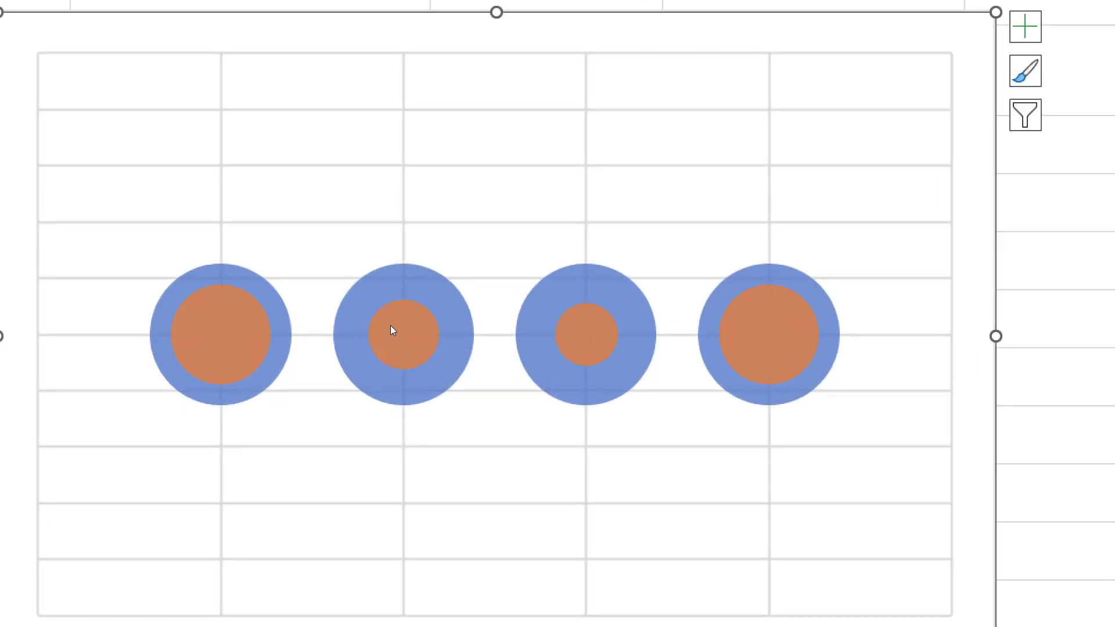
{"action": "left_click", "coordinate": [377, 330]}
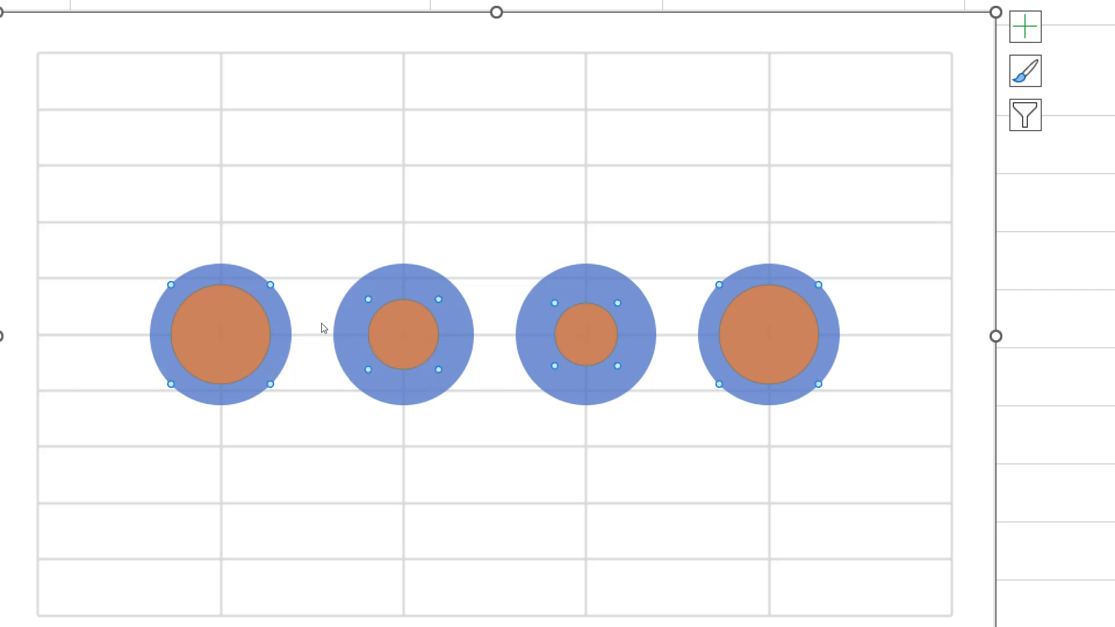
Step: Add data labels to the bubble series and select the 0.5 labels
{"action": "mouse_move", "coordinate": [404, 335]}
{"action": "right_click", "coordinate": [388, 333]}
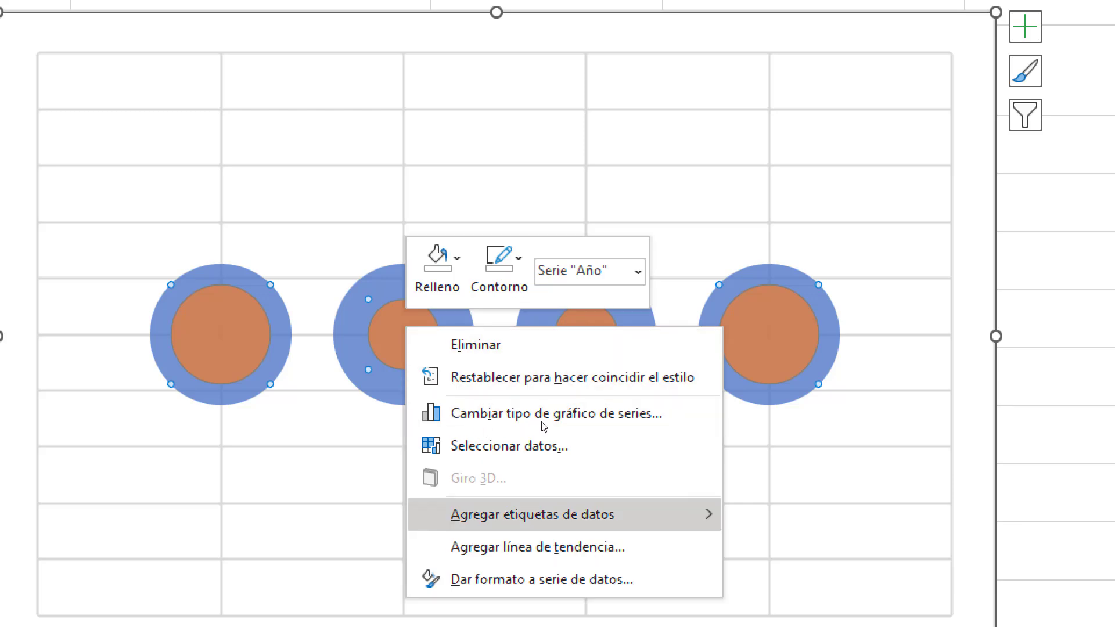
{"action": "key", "text": "Right"}
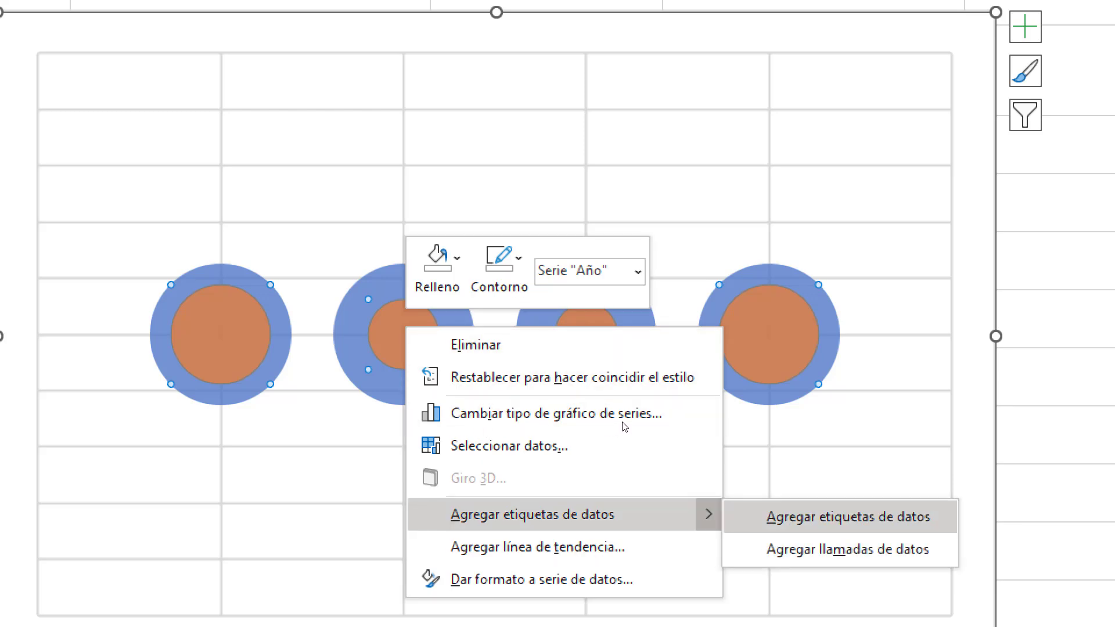
{"action": "key", "text": "Return"}
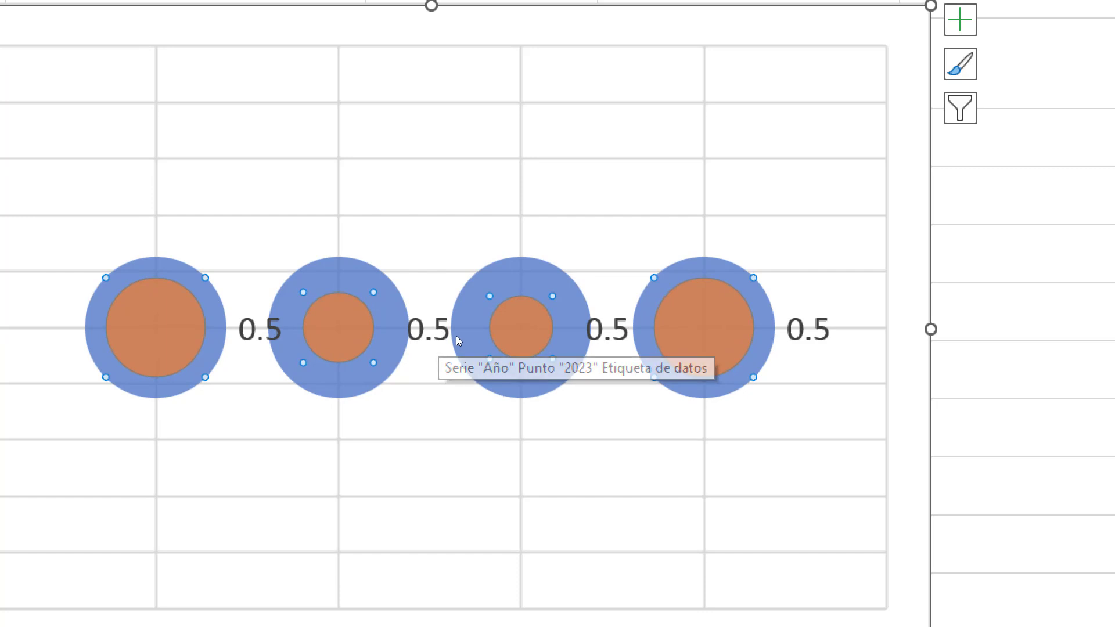
{"action": "left_click", "coordinate": [440, 332]}
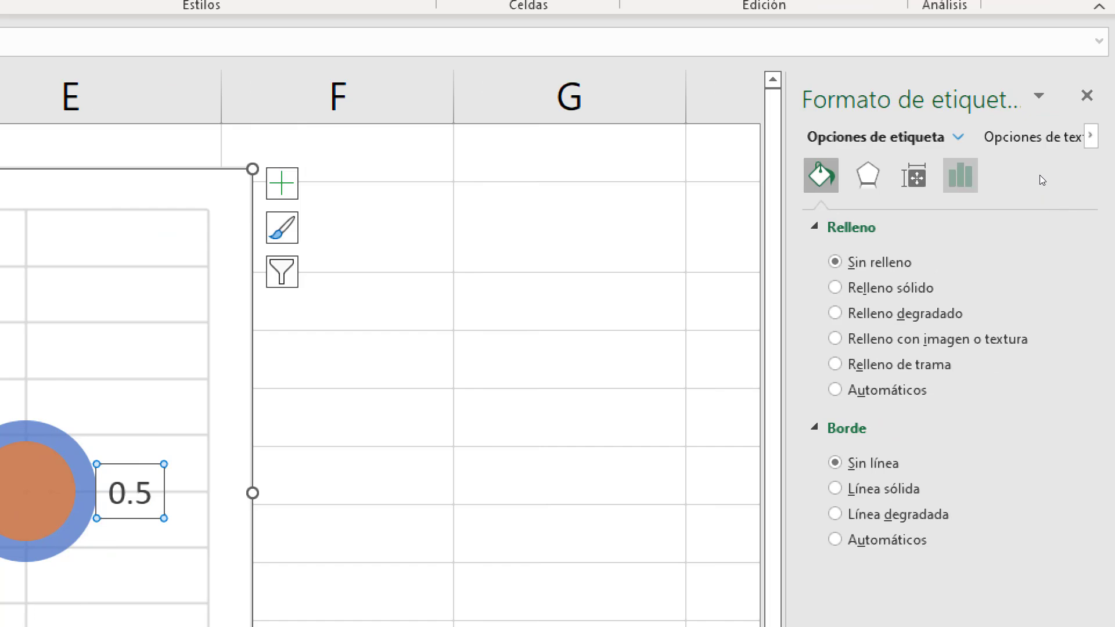
Step: Try the X value, series name, cell range and bubble size label contents, undoing each
{"action": "left_click", "coordinate": [961, 175]}
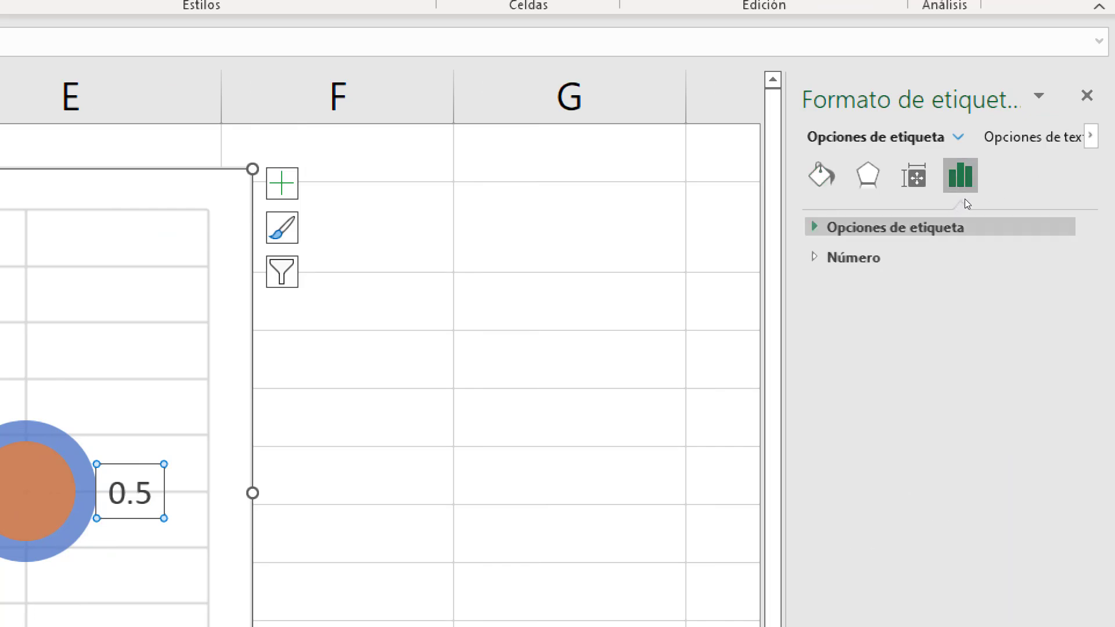
{"action": "key", "text": "Return"}
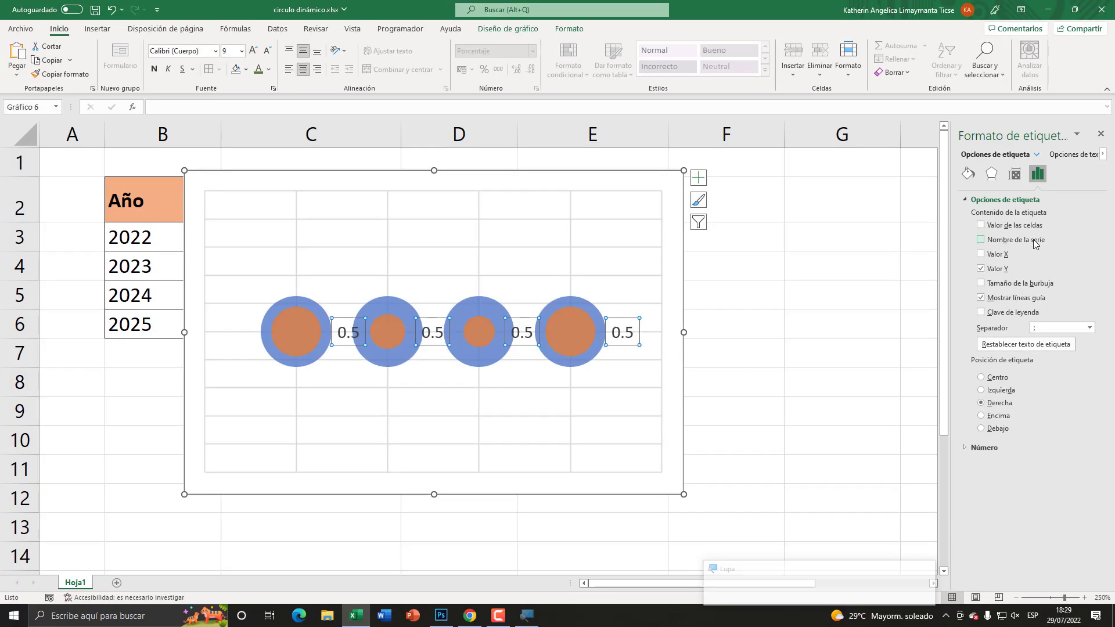
{"action": "left_click", "coordinate": [981, 254]}
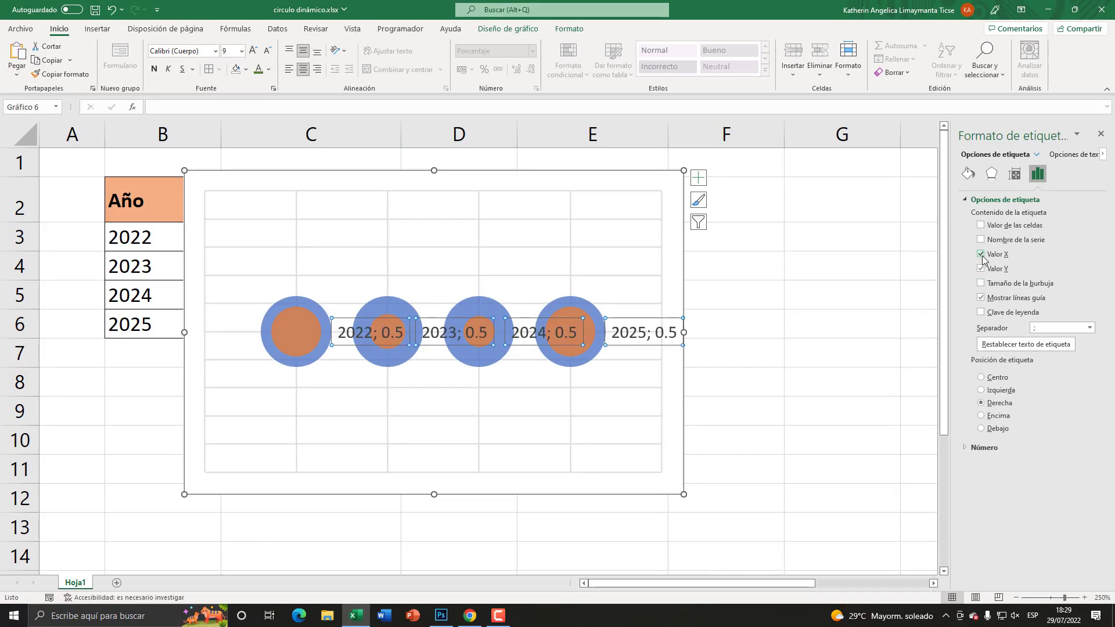
{"action": "left_click", "coordinate": [981, 255]}
{"action": "left_click", "coordinate": [981, 240]}
{"action": "left_click", "coordinate": [981, 240]}
{"action": "left_click", "coordinate": [982, 226]}
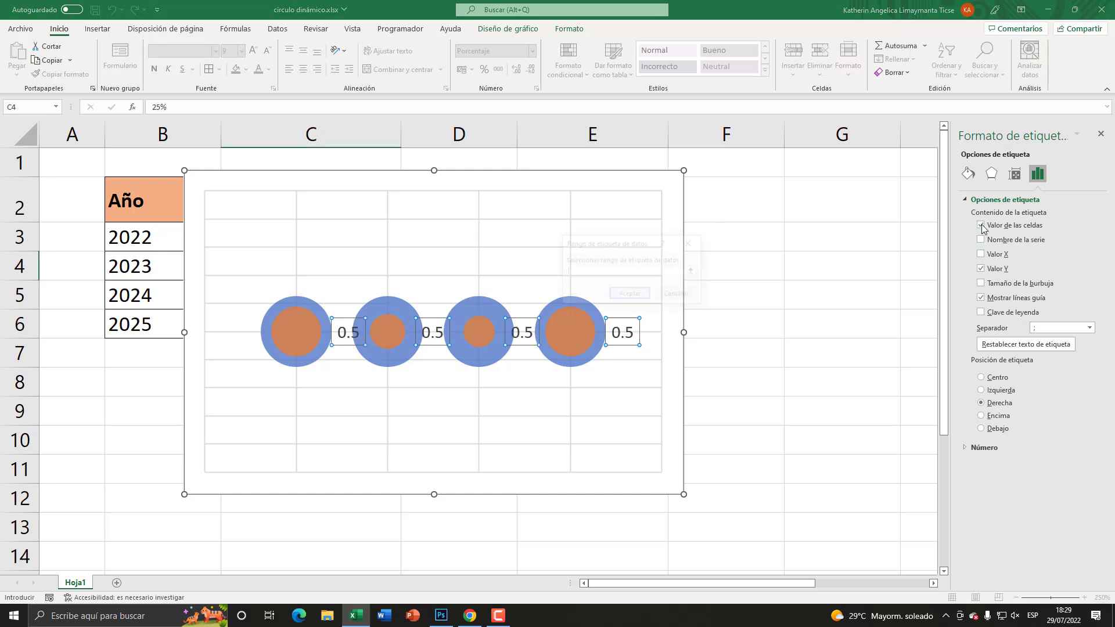
{"action": "left_click", "coordinate": [687, 296]}
{"action": "left_click", "coordinate": [981, 283]}
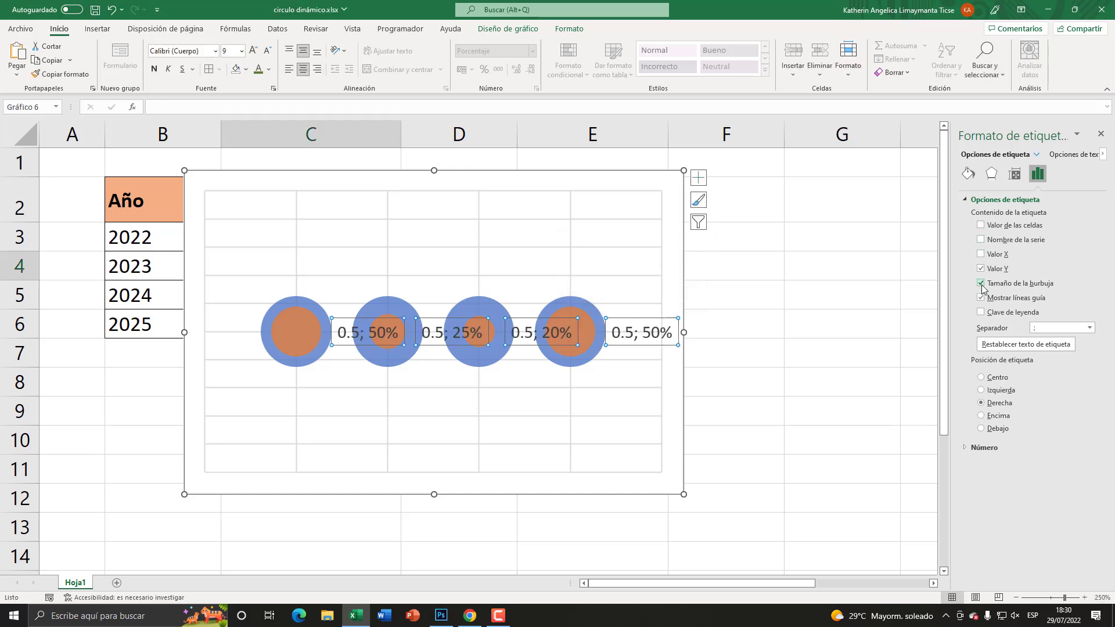
{"action": "left_click", "coordinate": [981, 284]}
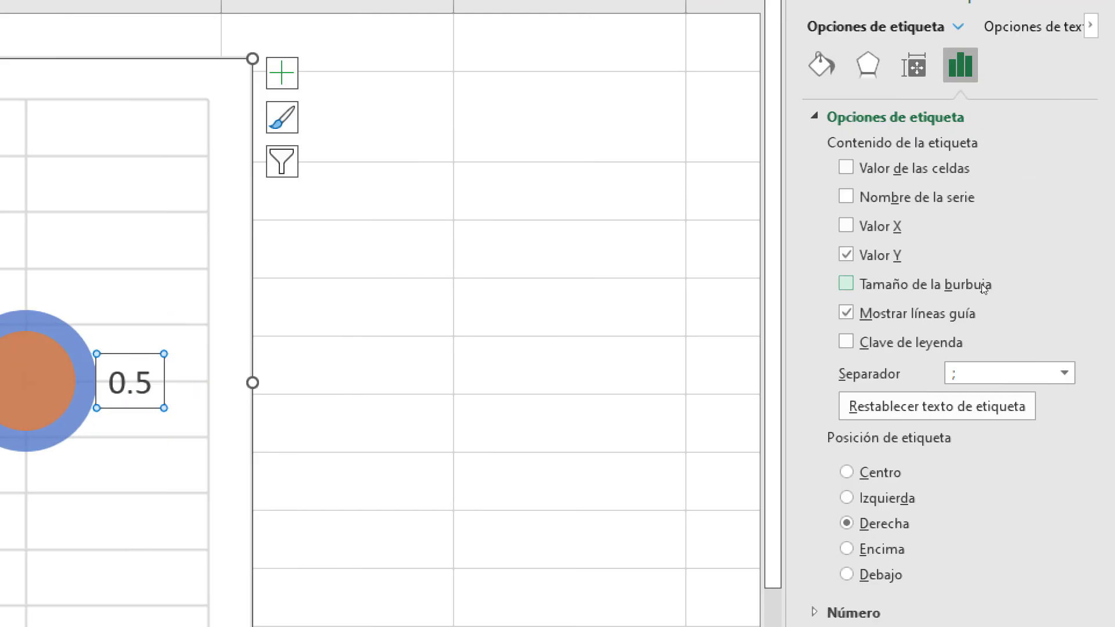
Step: Show only bubble-size percentages, hide leader lines, and place the labels below the bubbles
{"action": "left_click", "coordinate": [982, 284]}
{"action": "left_click", "coordinate": [982, 270]}
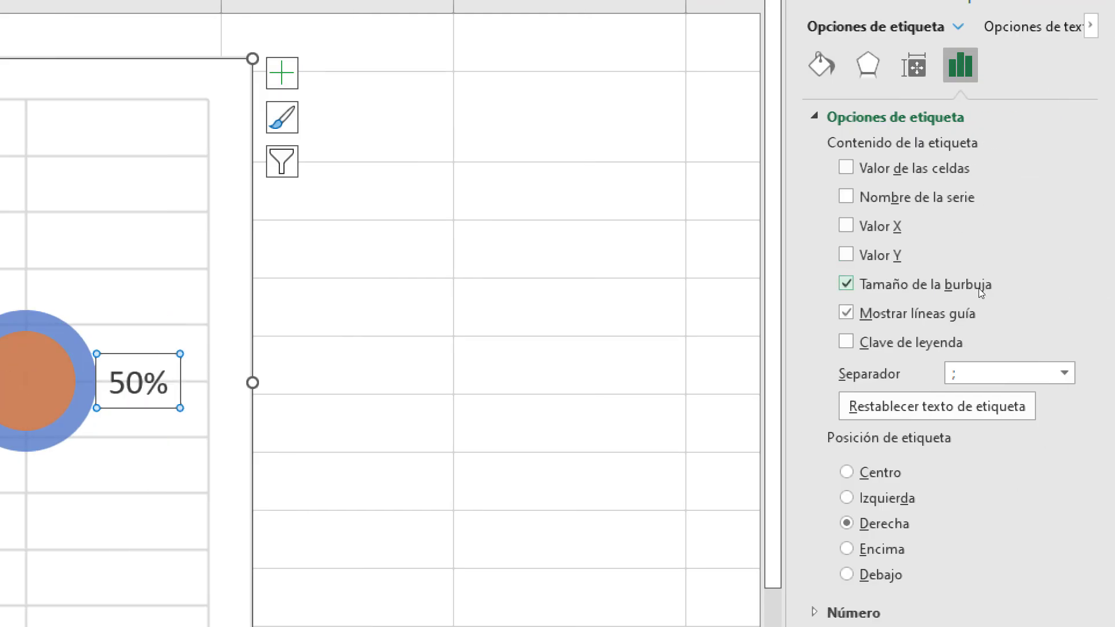
{"action": "left_click", "coordinate": [981, 298]}
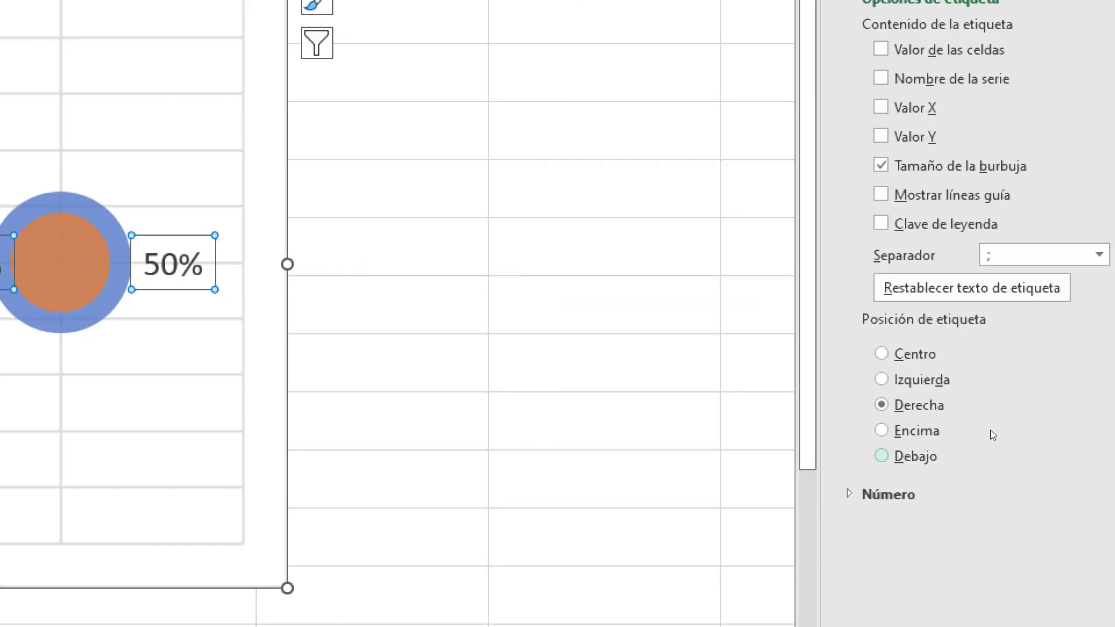
{"action": "left_click", "coordinate": [981, 429]}
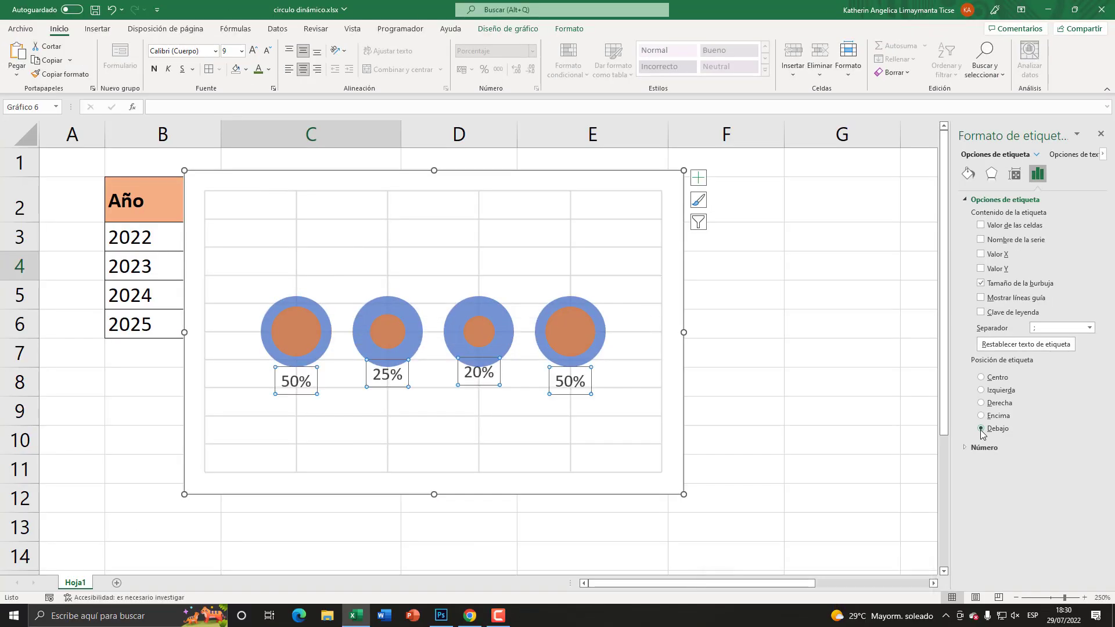
Step: Delete the chart's vertical gridlines, then its horizontal gridlines
{"action": "key", "text": "Escape"}
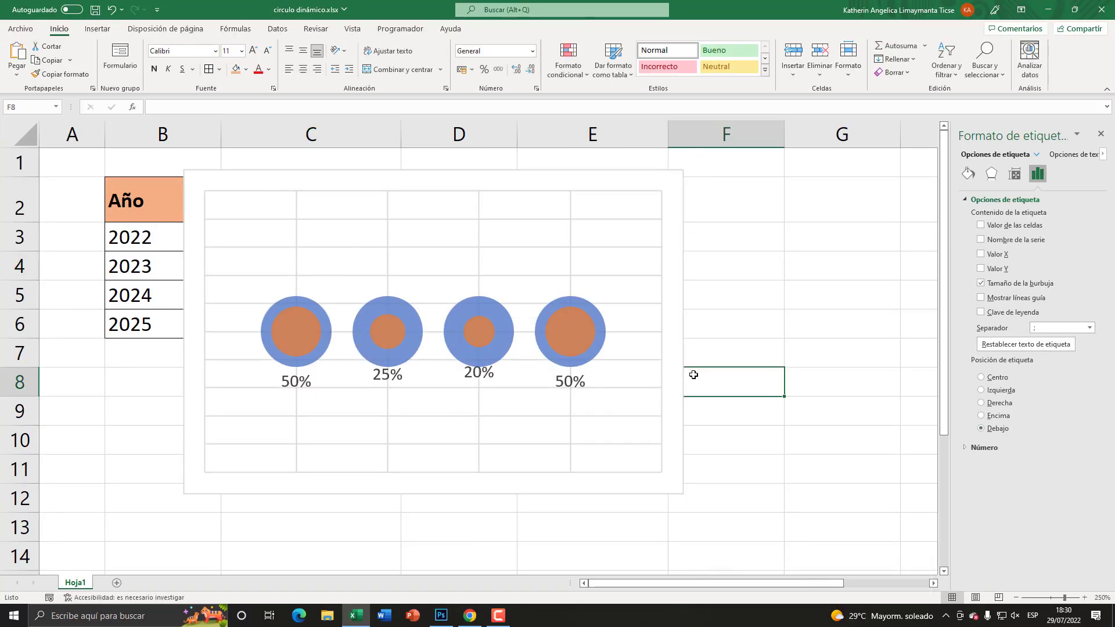
{"action": "left_click", "coordinate": [389, 250]}
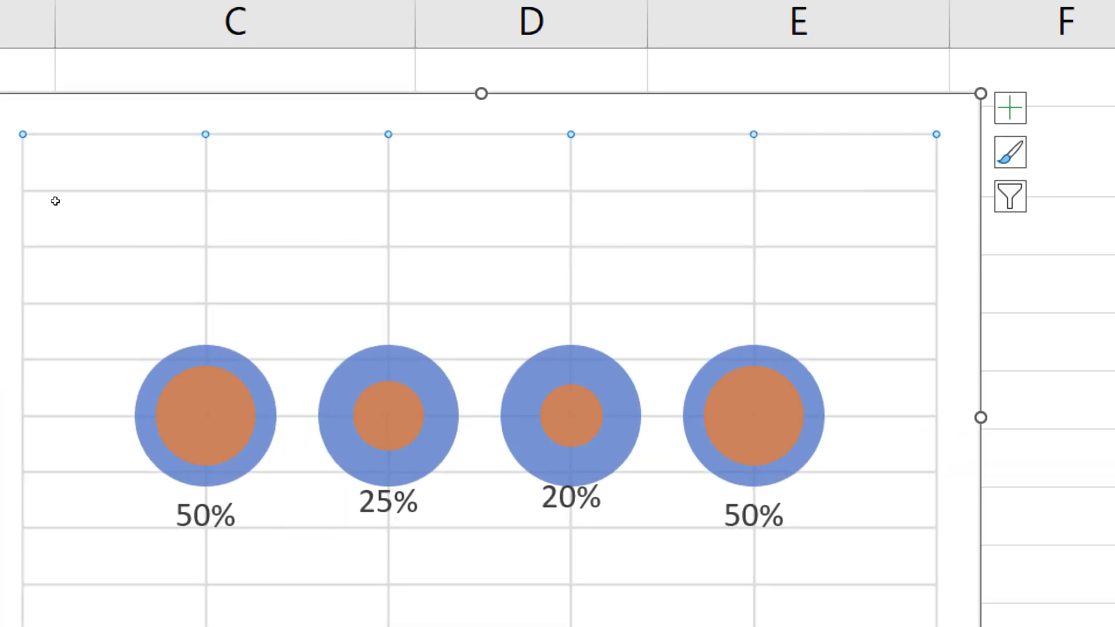
{"action": "key", "text": "Down"}
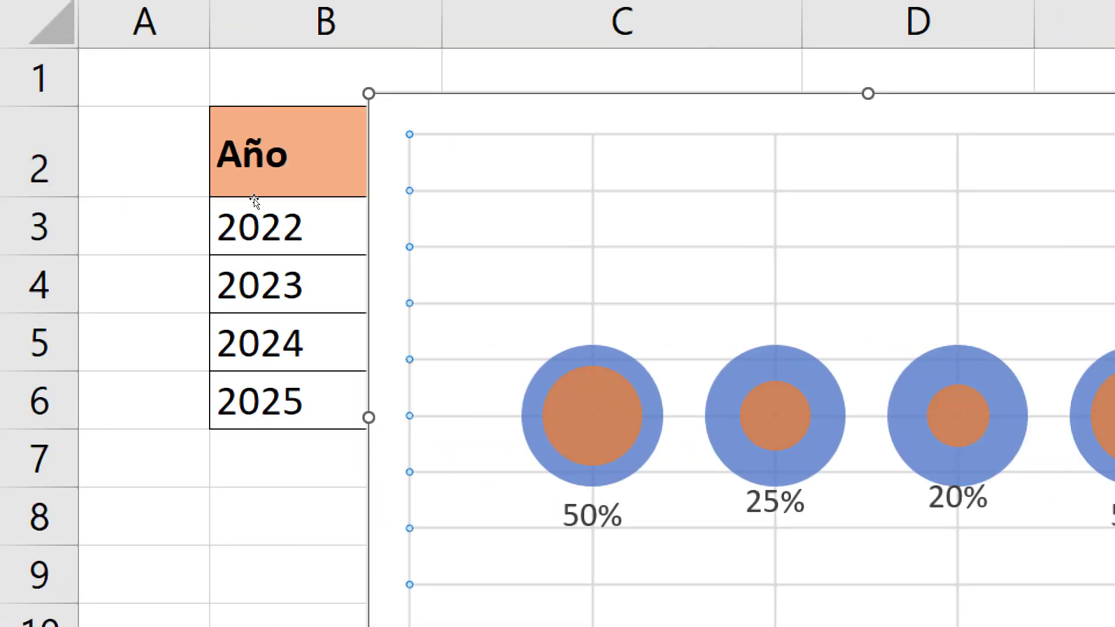
{"action": "key", "text": "Up"}
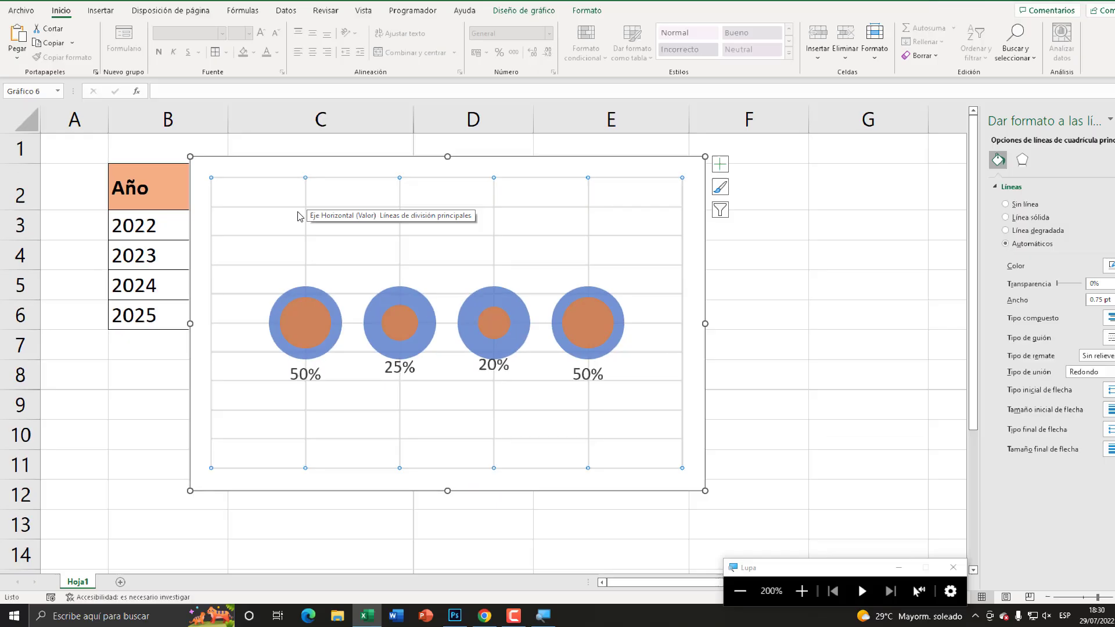
{"action": "key", "text": "Delete"}
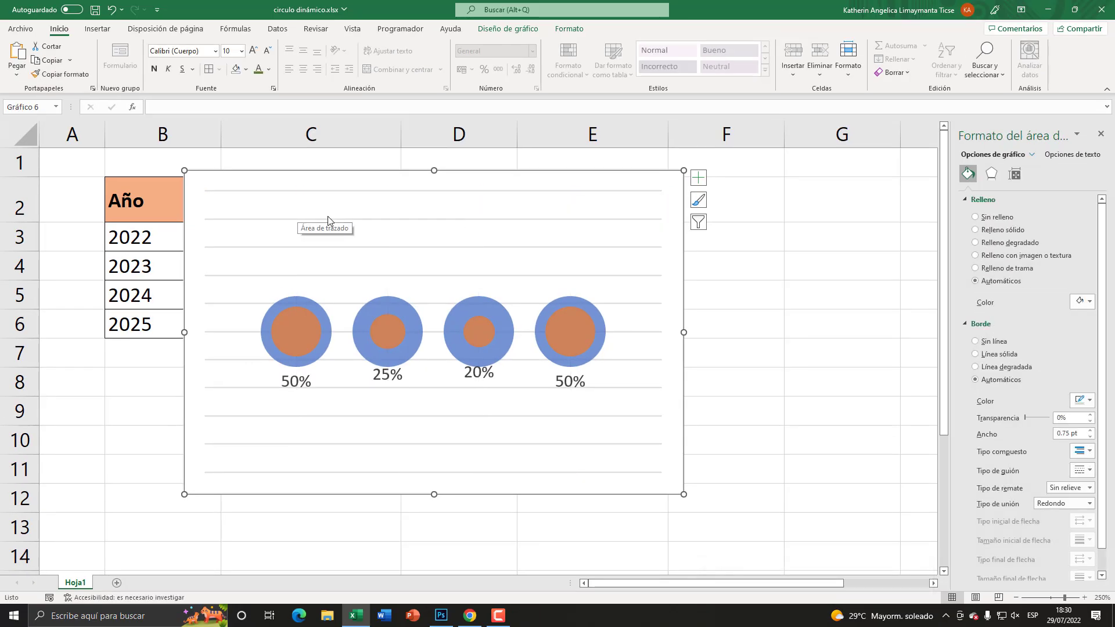
{"action": "left_click", "coordinate": [326, 219]}
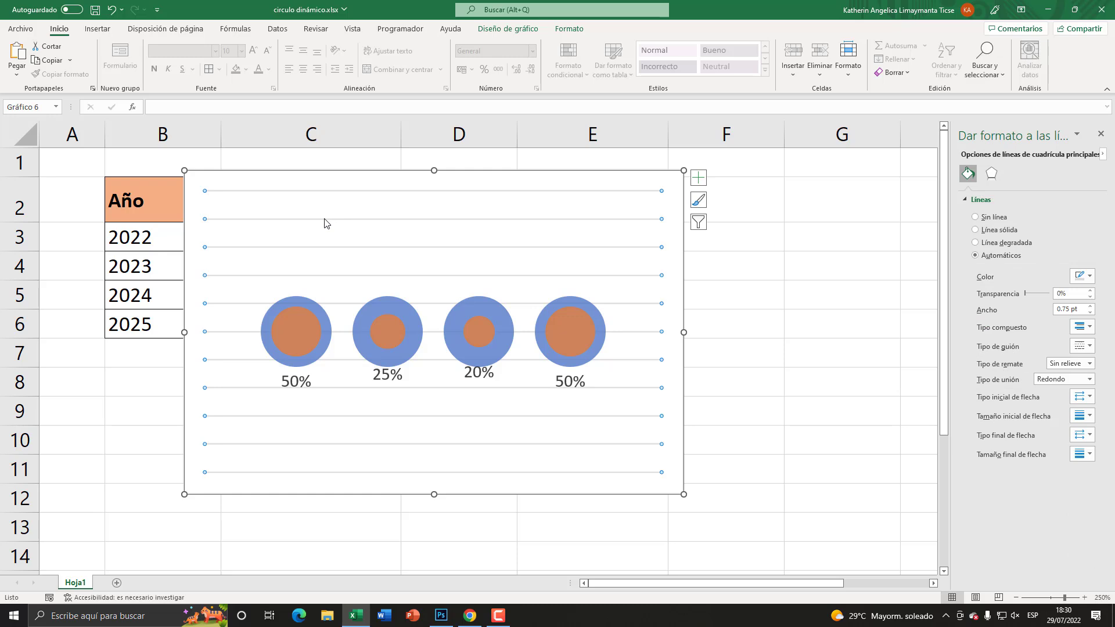
{"action": "key", "text": "Delete"}
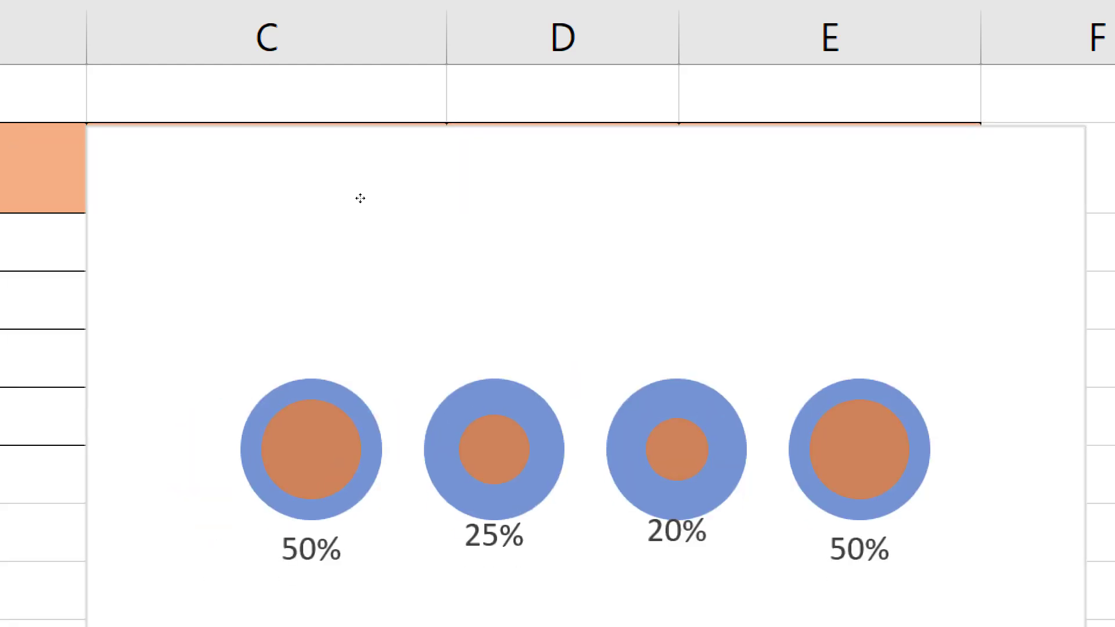
Step: Move the chart below the data table
{"action": "right_click", "coordinate": [347, 193]}
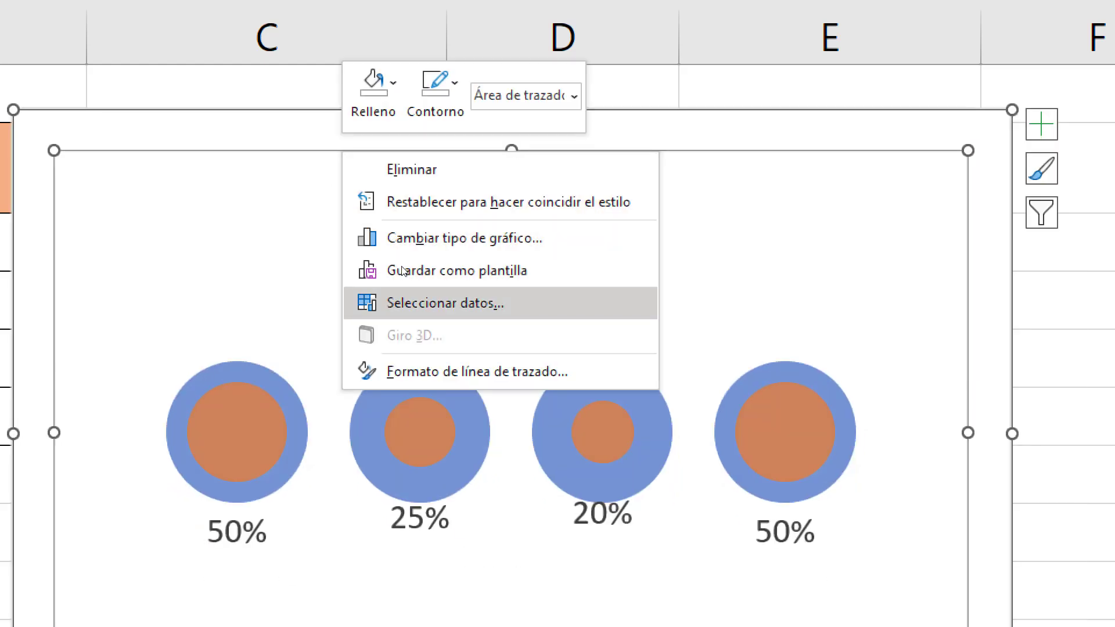
{"action": "left_click", "coordinate": [430, 302]}
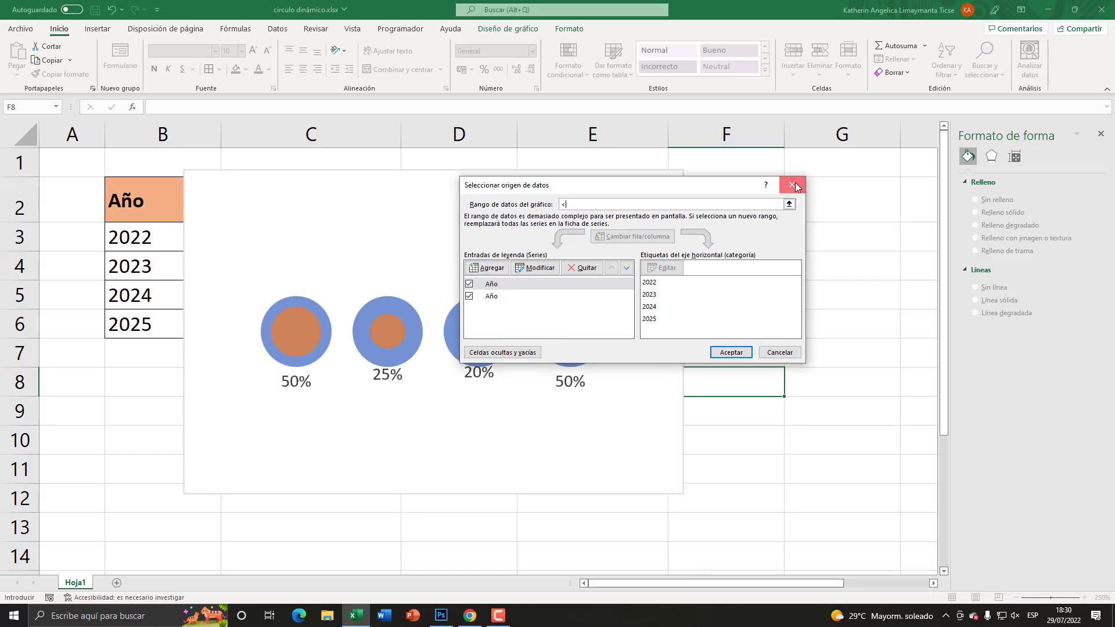
{"action": "left_click", "coordinate": [795, 184]}
{"action": "left_click_drag", "start_coordinate": [301, 192], "coordinate": [357, 351]}
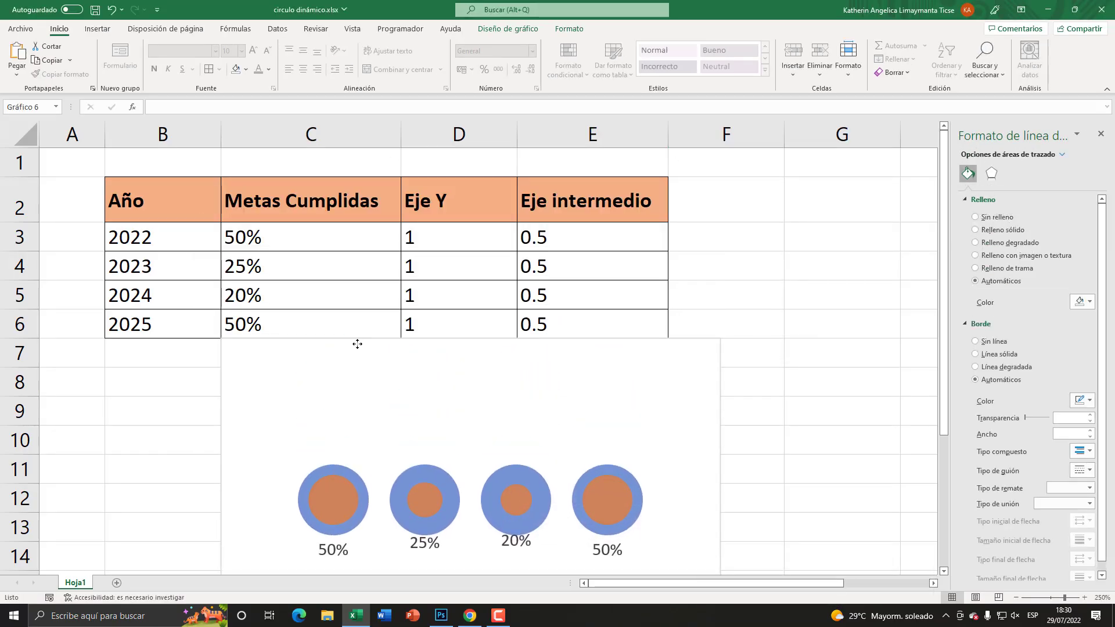
{"action": "scroll", "coordinate": [655, 360], "scroll_direction": "down", "scroll_amount": 1}
{"action": "scroll", "coordinate": [627, 369], "scroll_direction": "up", "scroll_amount": 1}
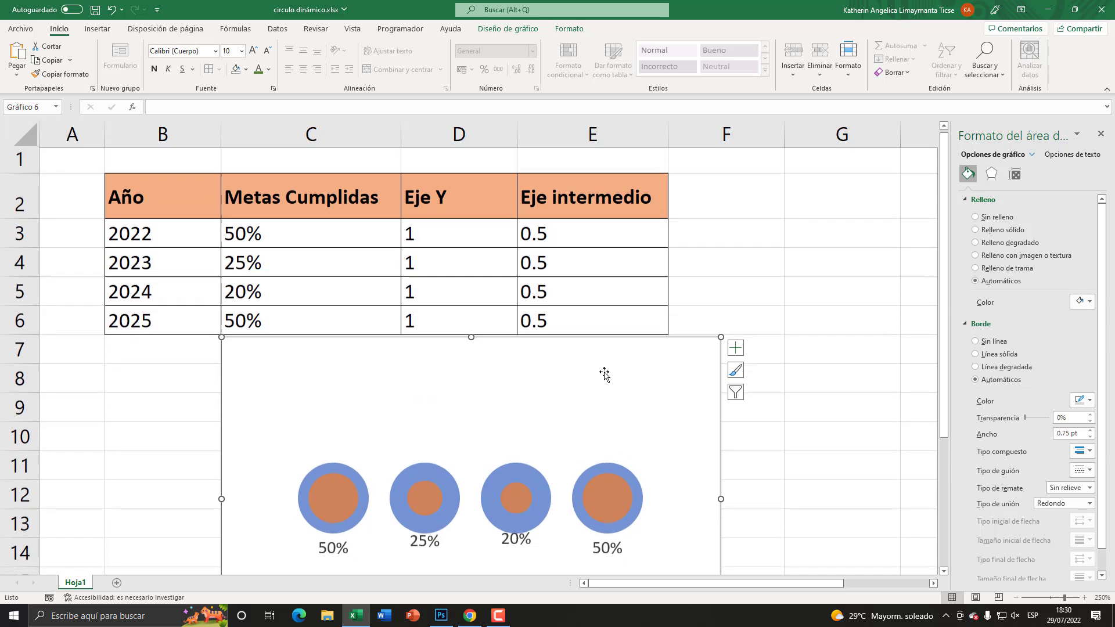
Step: Add a new chart series named from B2 with X values from the years B3:B6
{"action": "right_click", "coordinate": [461, 366]}
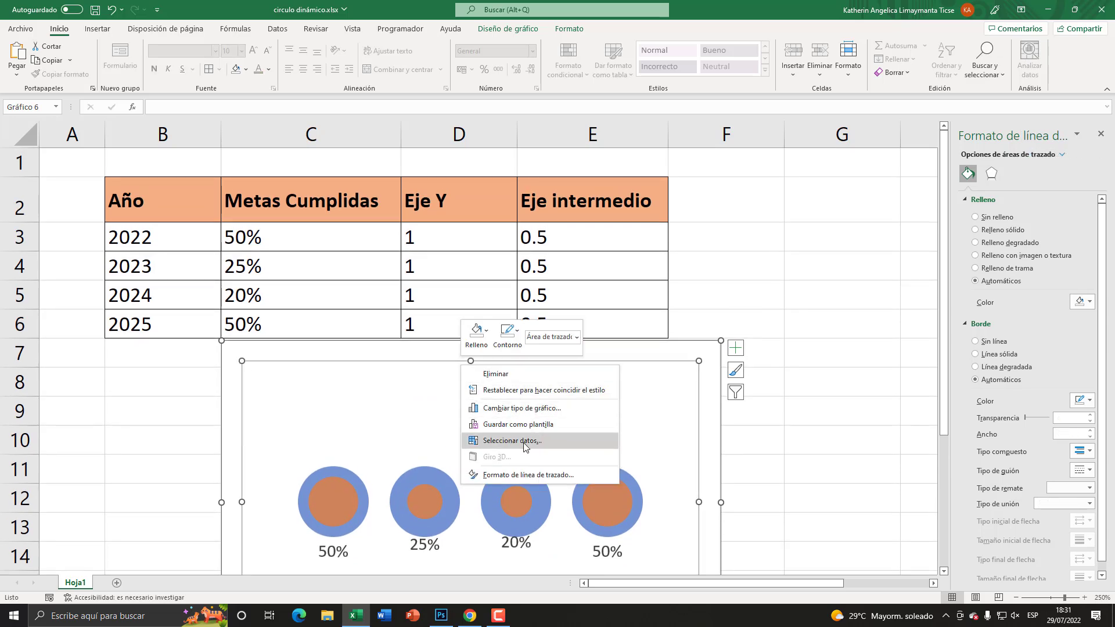
{"action": "left_click", "coordinate": [536, 431]}
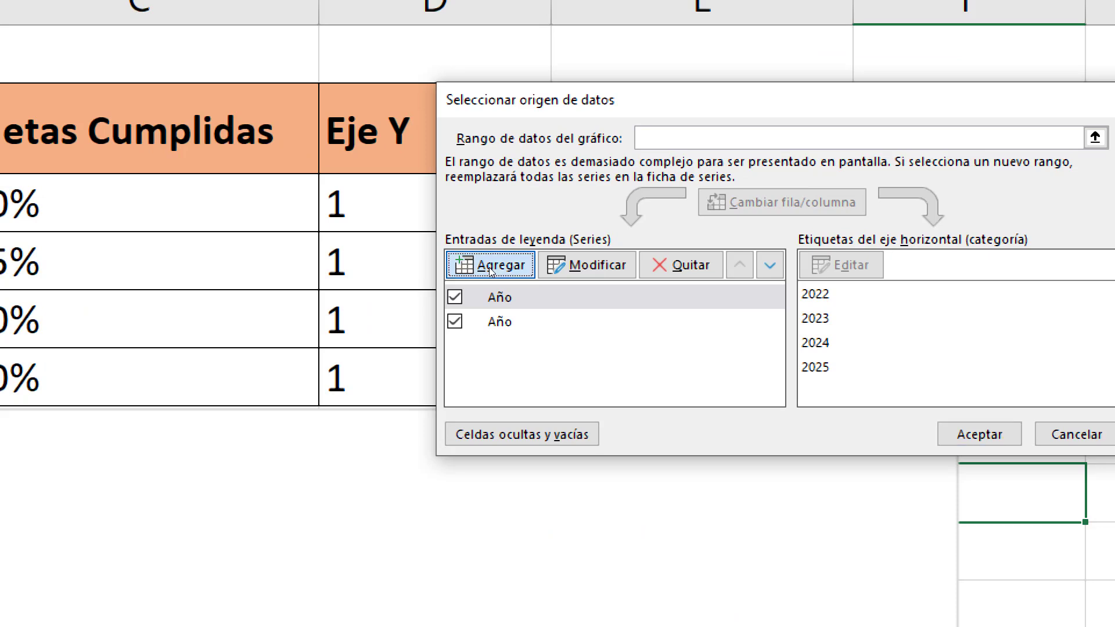
{"action": "left_click", "coordinate": [491, 268]}
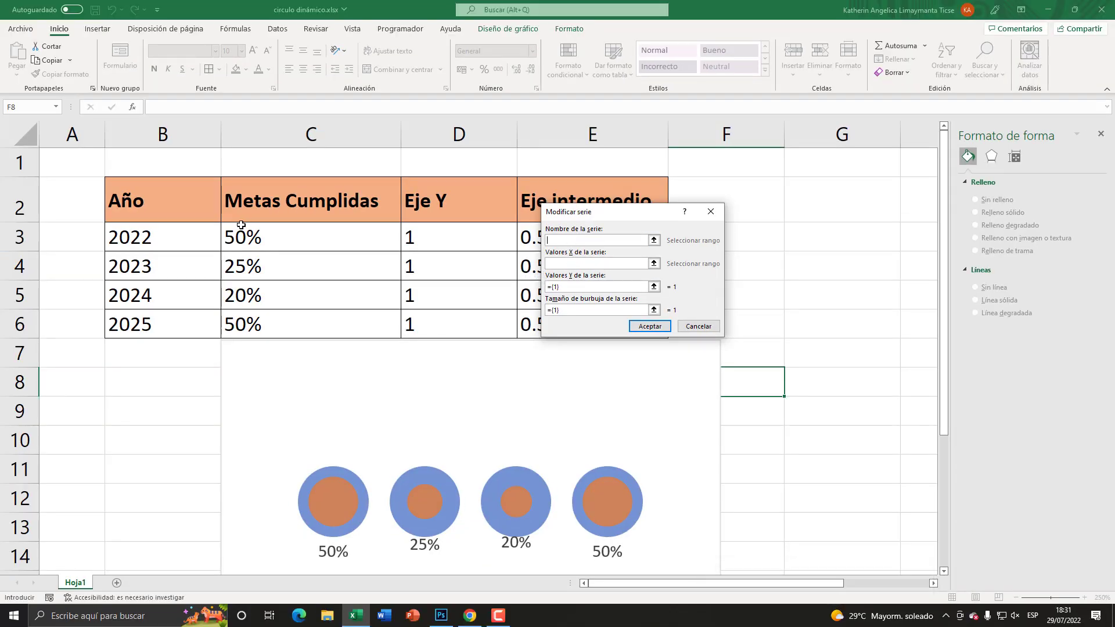
{"action": "left_click", "coordinate": [173, 202]}
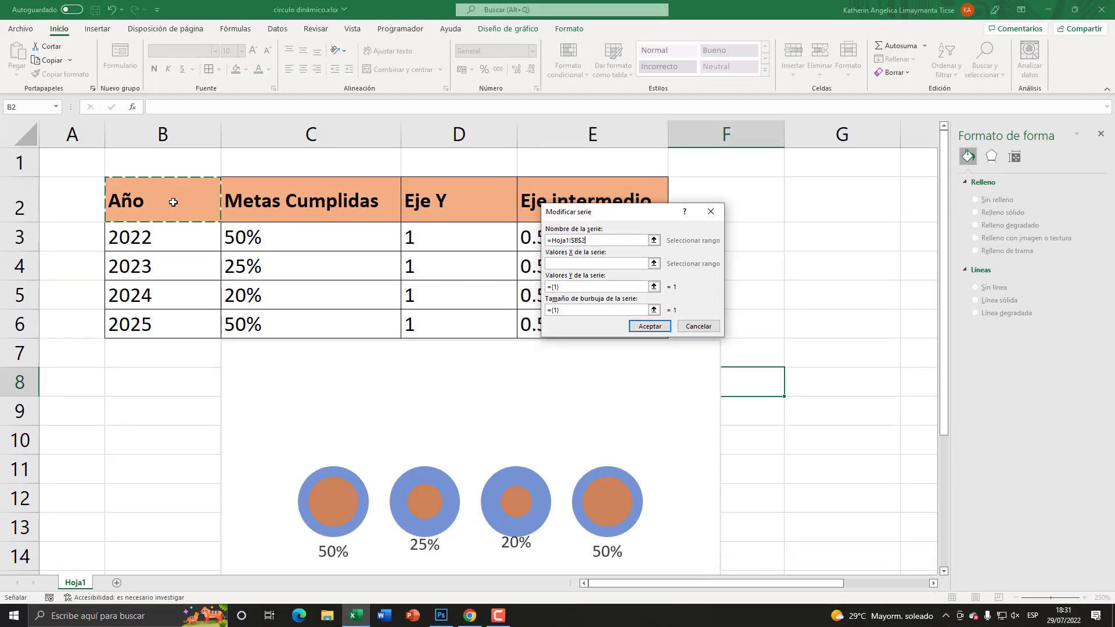
{"action": "left_click", "coordinate": [583, 263]}
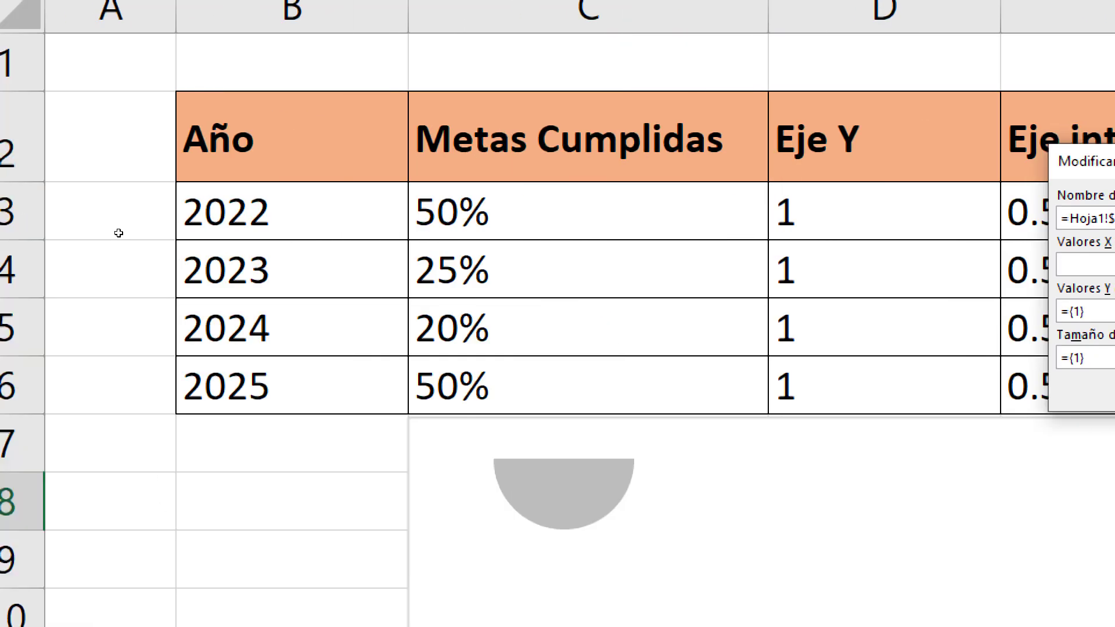
{"action": "left_click_drag", "start_coordinate": [120, 234], "coordinate": [124, 316]}
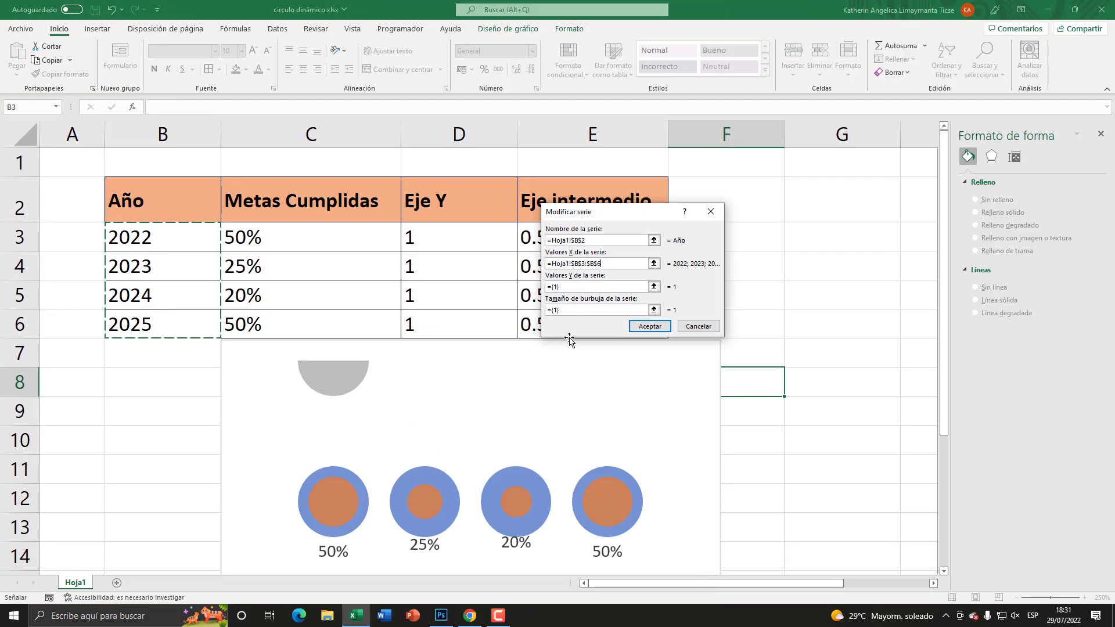
{"action": "left_click", "coordinate": [581, 264]}
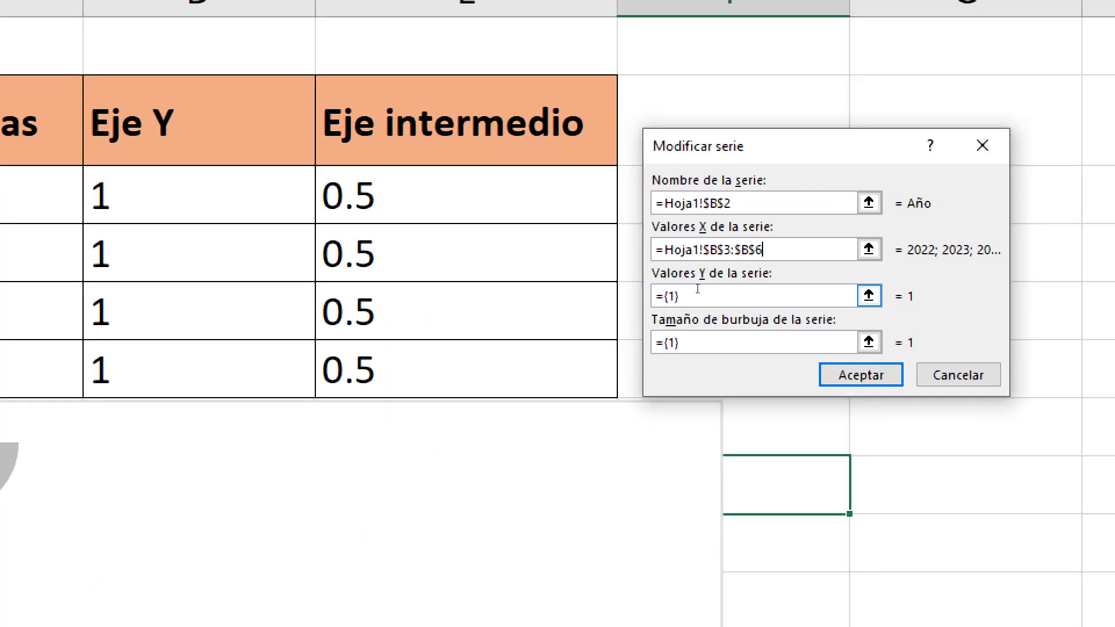
Step: Set the series' Y values and bubble sizes to D3:D6, confirm, and move the chart up to row 2
{"action": "left_click_drag", "start_coordinate": [688, 287], "coordinate": [700, 287]}
{"action": "key", "text": "BackSpace"}
{"action": "left_click_drag", "start_coordinate": [567, 243], "coordinate": [567, 319]}
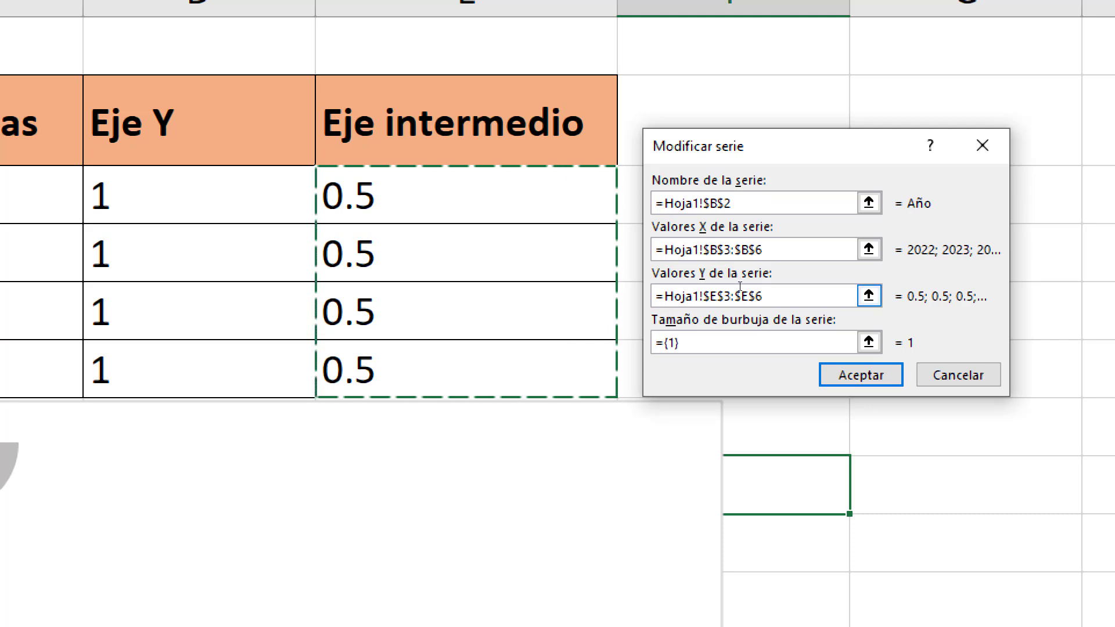
{"action": "double_click", "coordinate": [727, 287]}
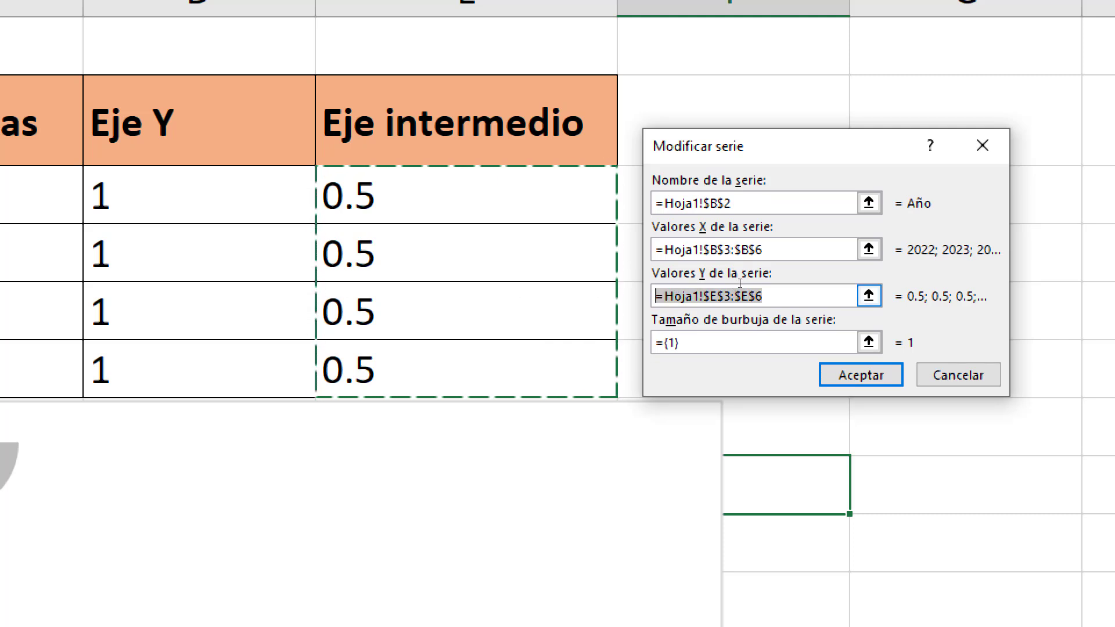
{"action": "key", "text": "BackSpace"}
{"action": "left_click_drag", "start_coordinate": [197, 195], "coordinate": [198, 369]}
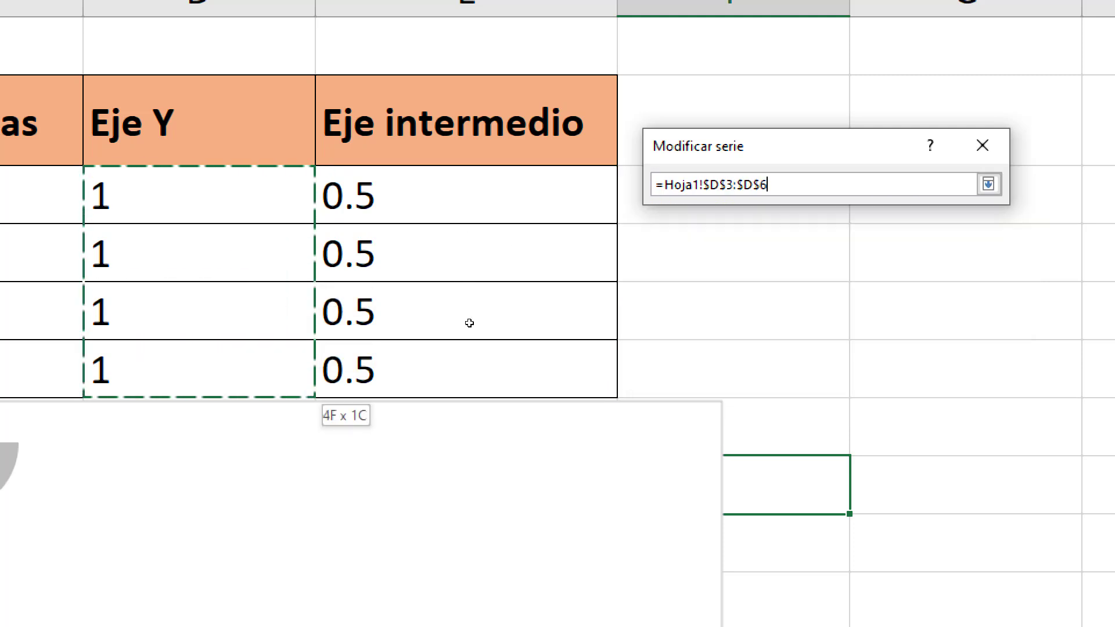
{"action": "key", "text": "Tab"}
{"action": "key", "text": "BackSpace"}
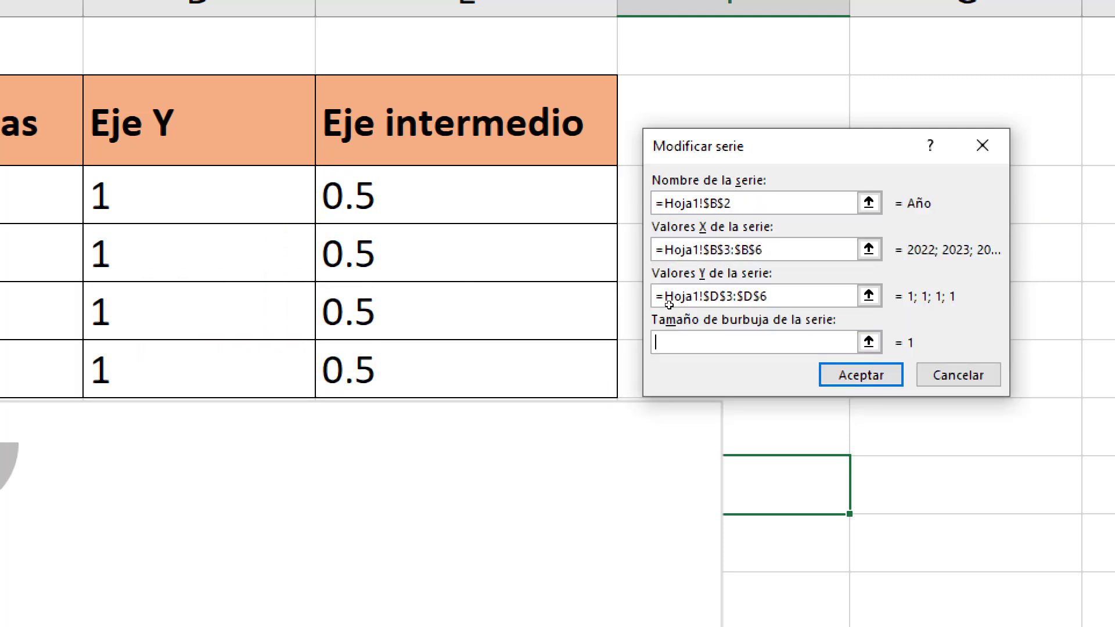
{"action": "left_click_drag", "start_coordinate": [198, 195], "coordinate": [198, 368]}
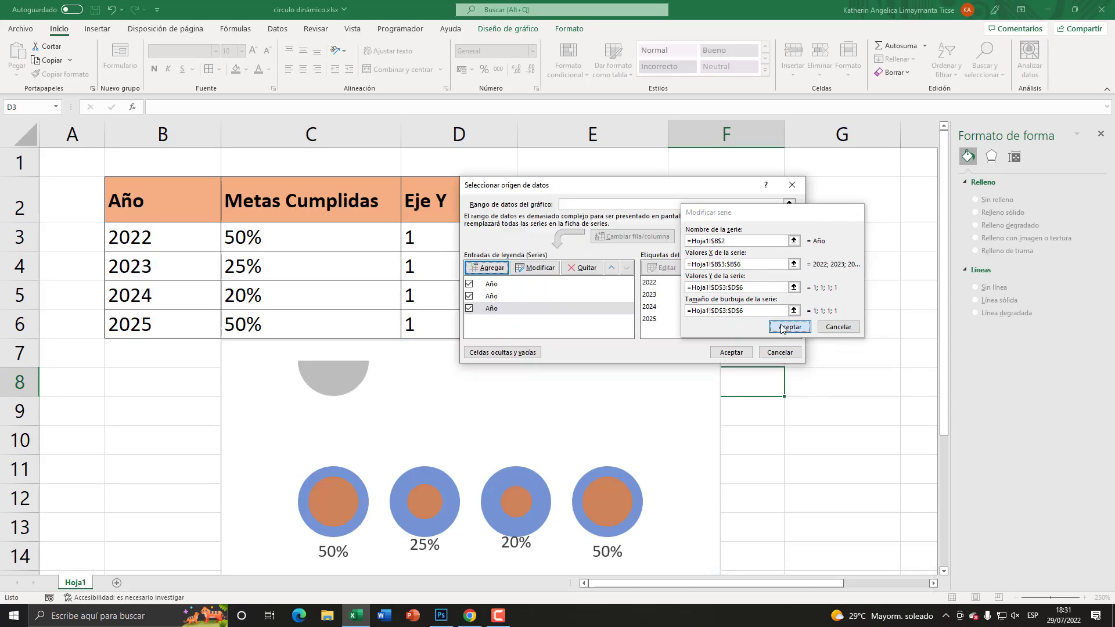
{"action": "left_click", "coordinate": [789, 327]}
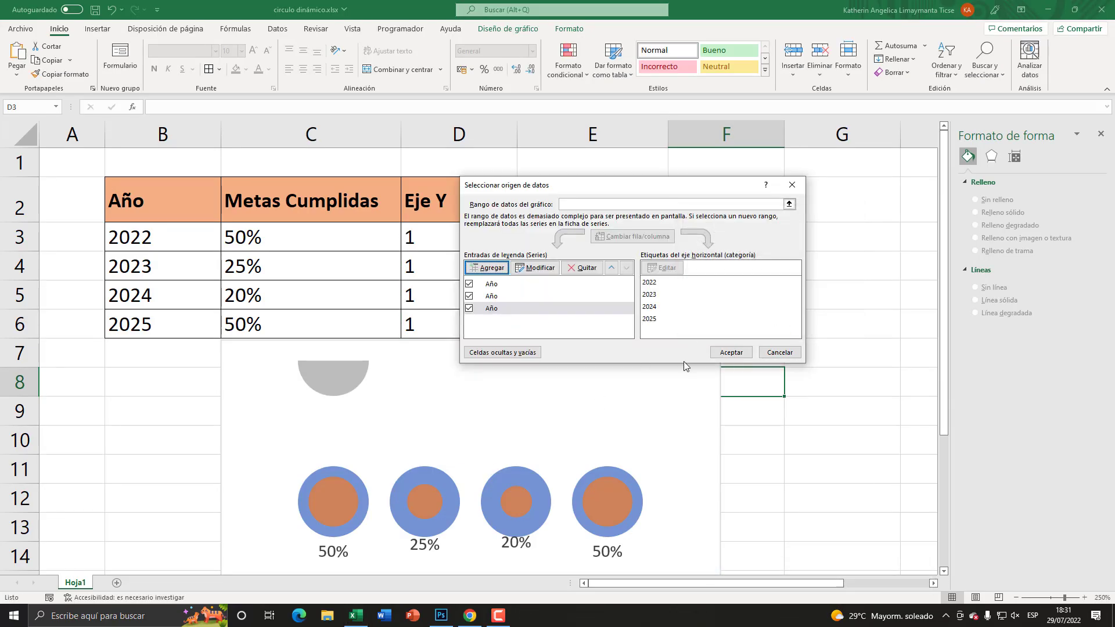
{"action": "left_click", "coordinate": [731, 353]}
{"action": "left_click_drag", "start_coordinate": [543, 351], "coordinate": [543, 219]}
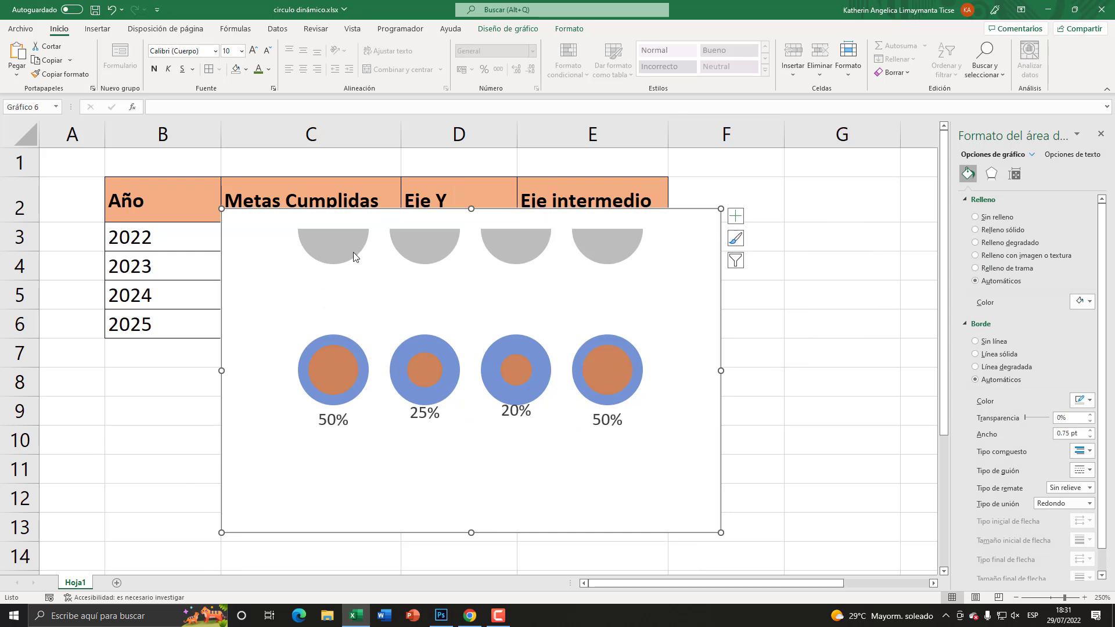
{"action": "mouse_move", "coordinate": [347, 250]}
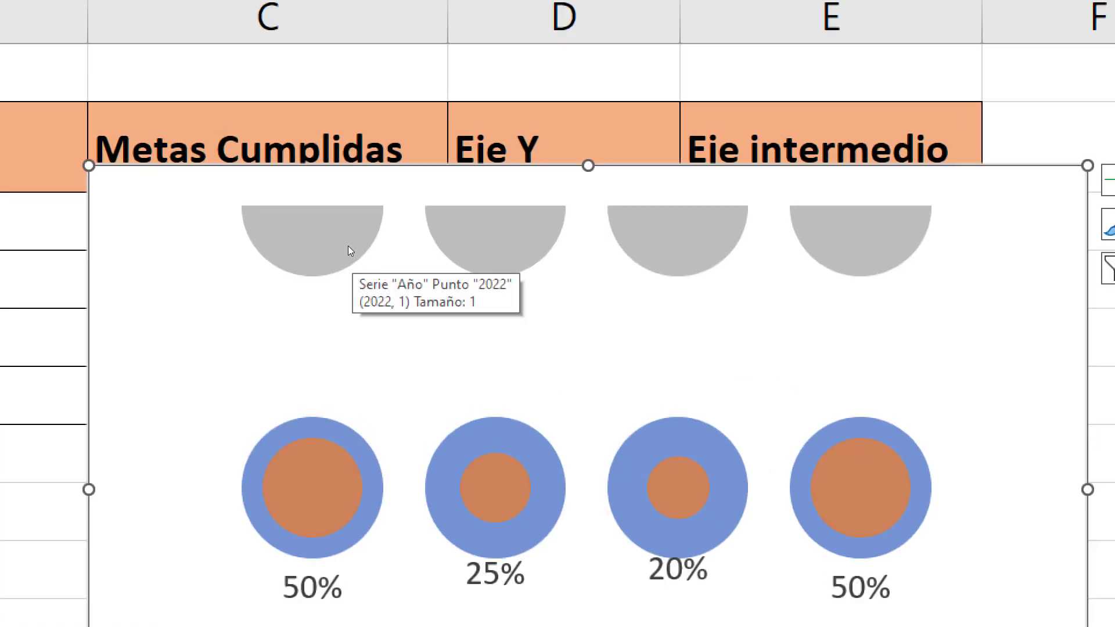
Step: Add data labels to the grey Año circles and select them
{"action": "left_click", "coordinate": [353, 252]}
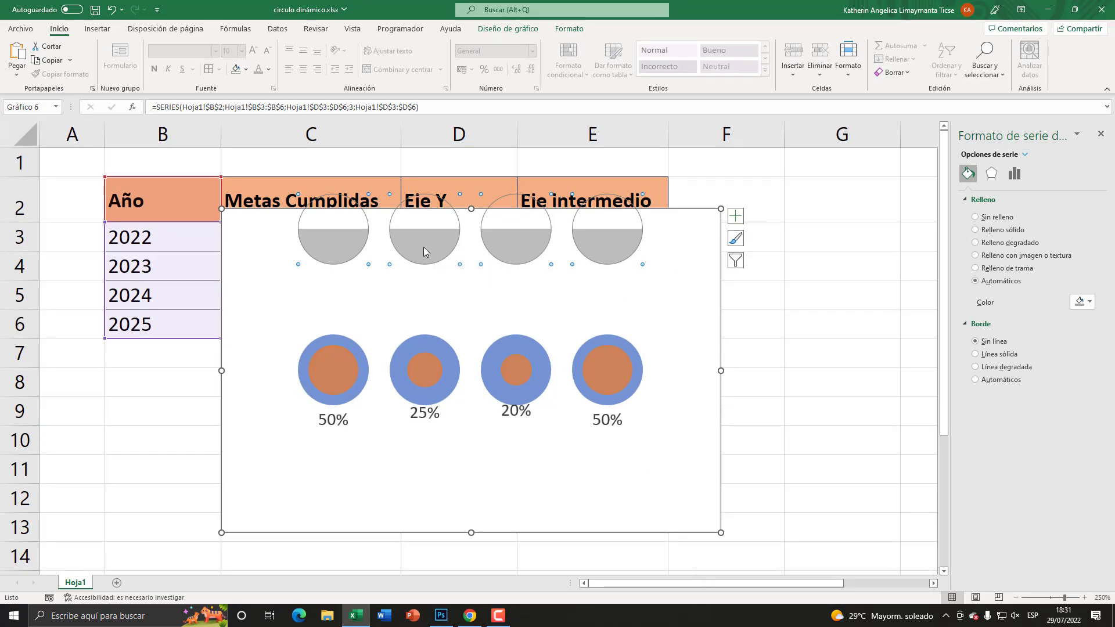
{"action": "right_click", "coordinate": [419, 245]}
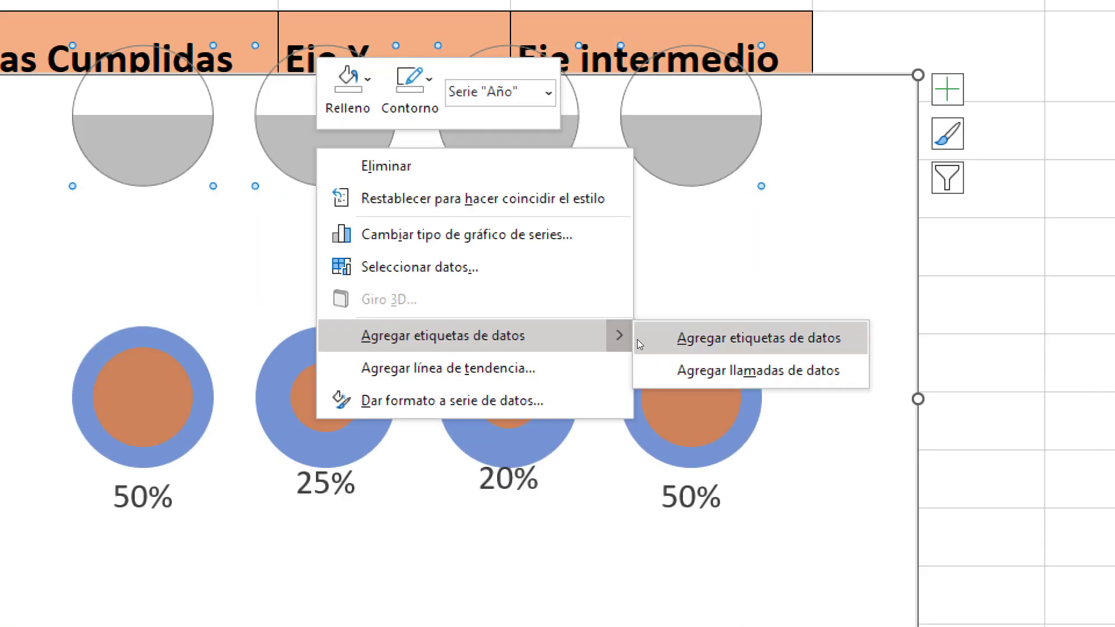
{"action": "left_click", "coordinate": [660, 339]}
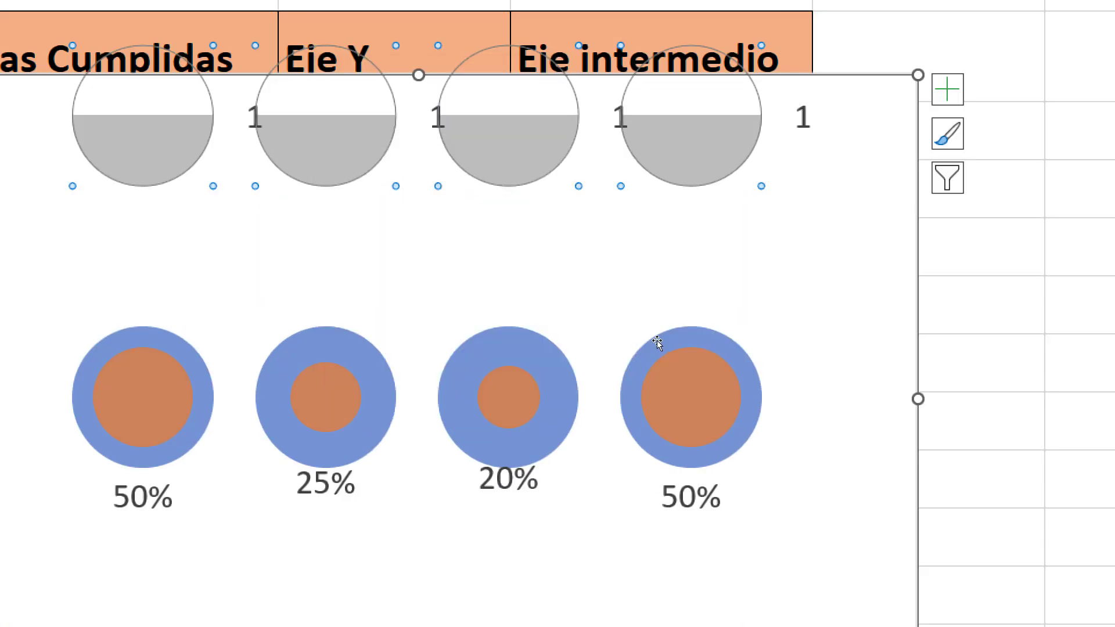
{"action": "left_click", "coordinate": [483, 236]}
{"action": "key", "text": "Down"}
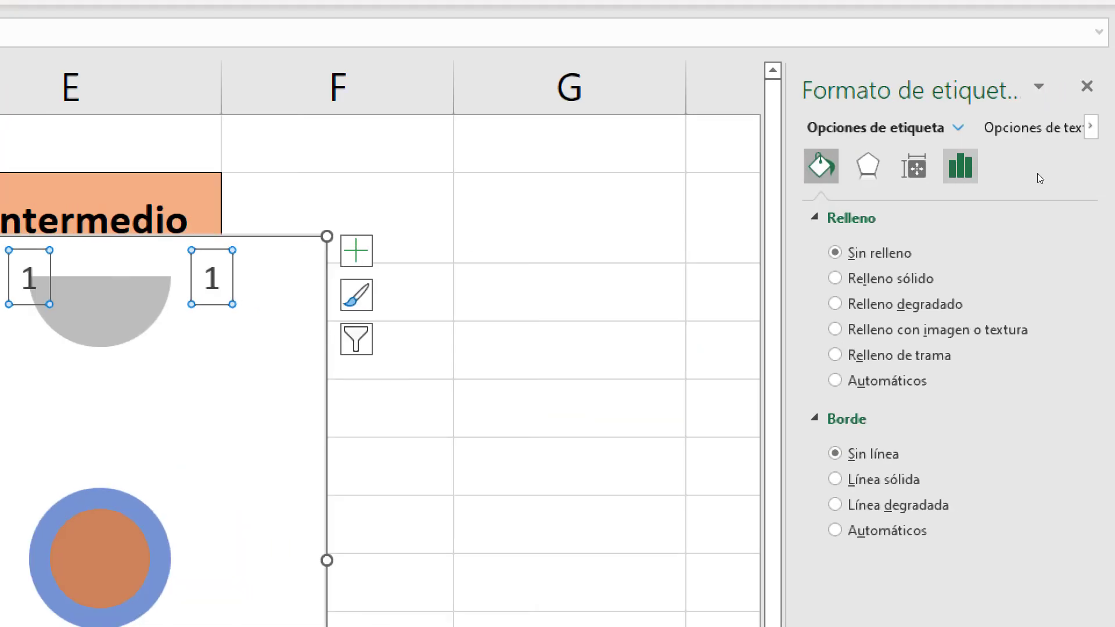
Step: Make the labels show only the X value year, without leader lines, placed below
{"action": "left_click", "coordinate": [964, 200]}
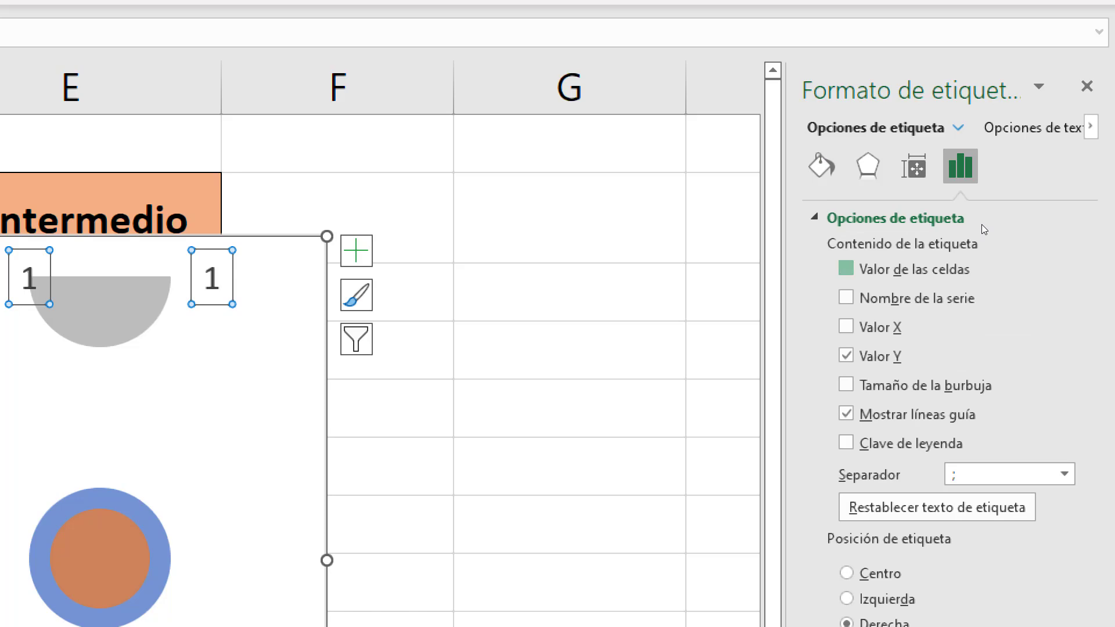
{"action": "key", "text": "Escape"}
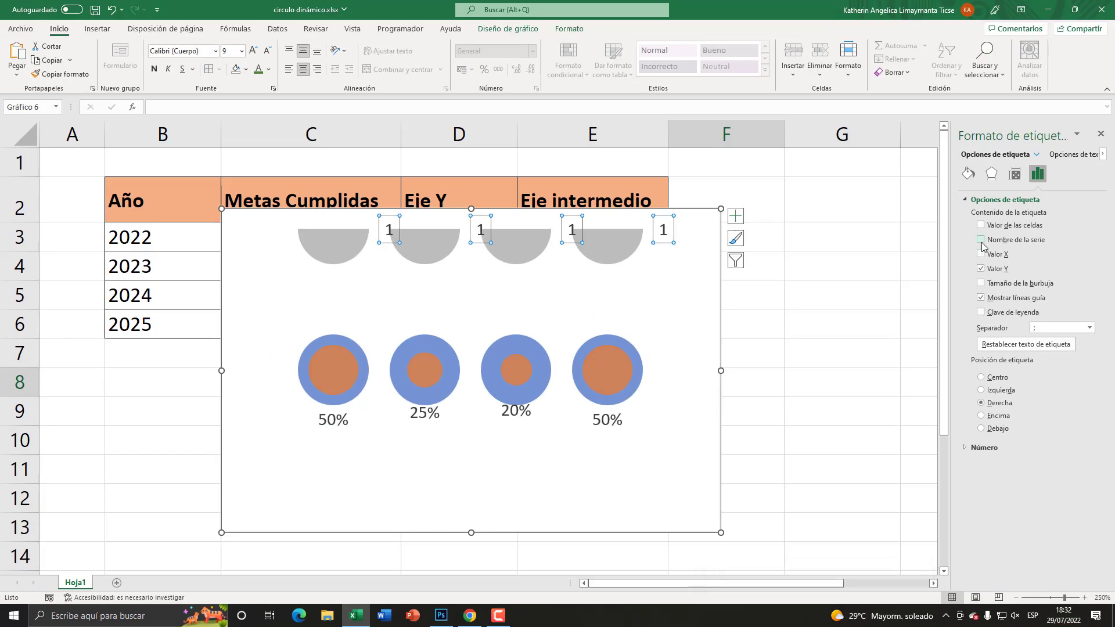
{"action": "left_click", "coordinate": [982, 240]}
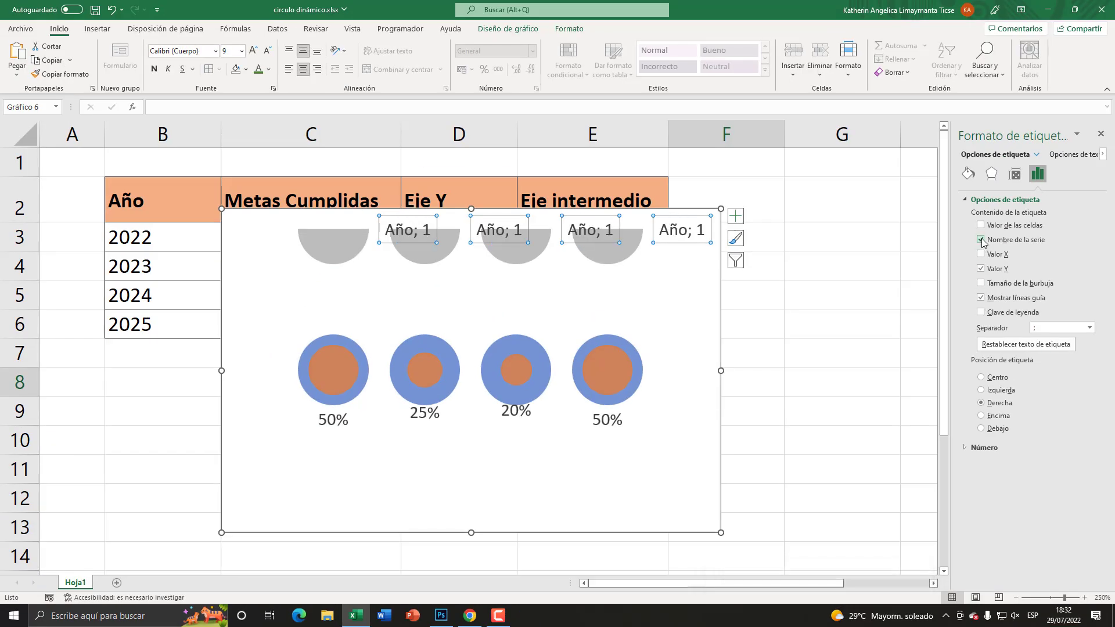
{"action": "left_click", "coordinate": [982, 240]}
{"action": "left_click", "coordinate": [982, 255]}
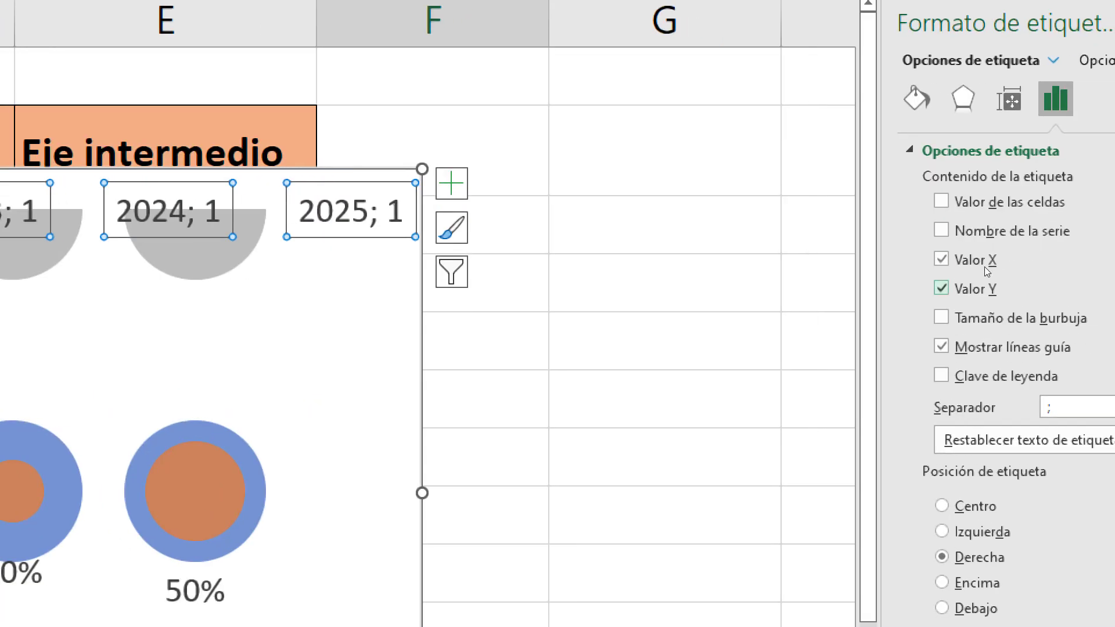
{"action": "left_click", "coordinate": [982, 269]}
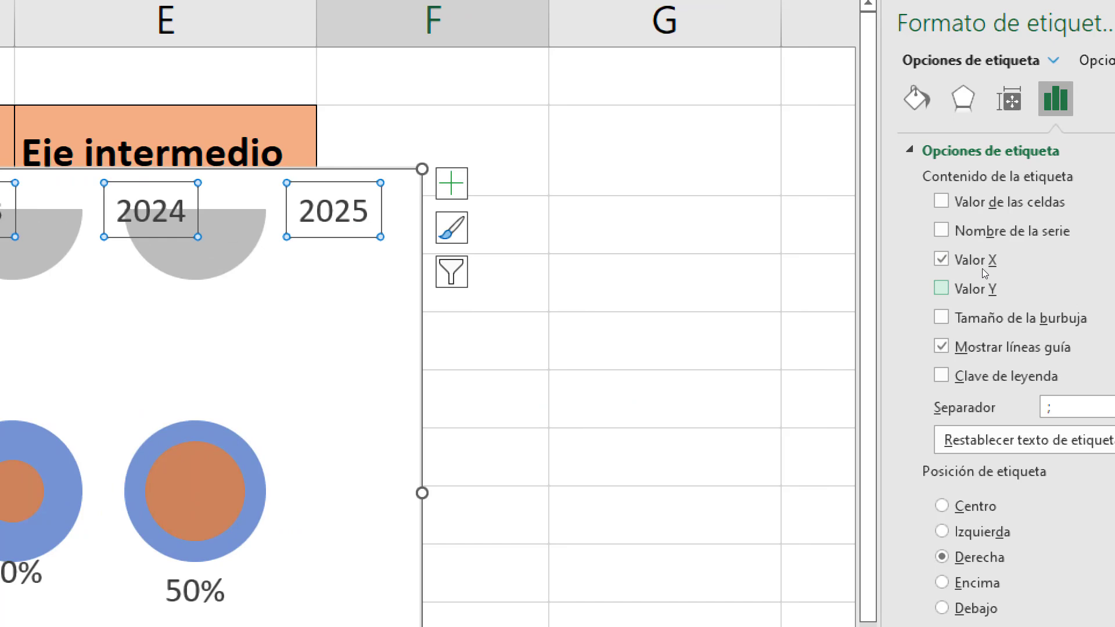
{"action": "left_click", "coordinate": [942, 347]}
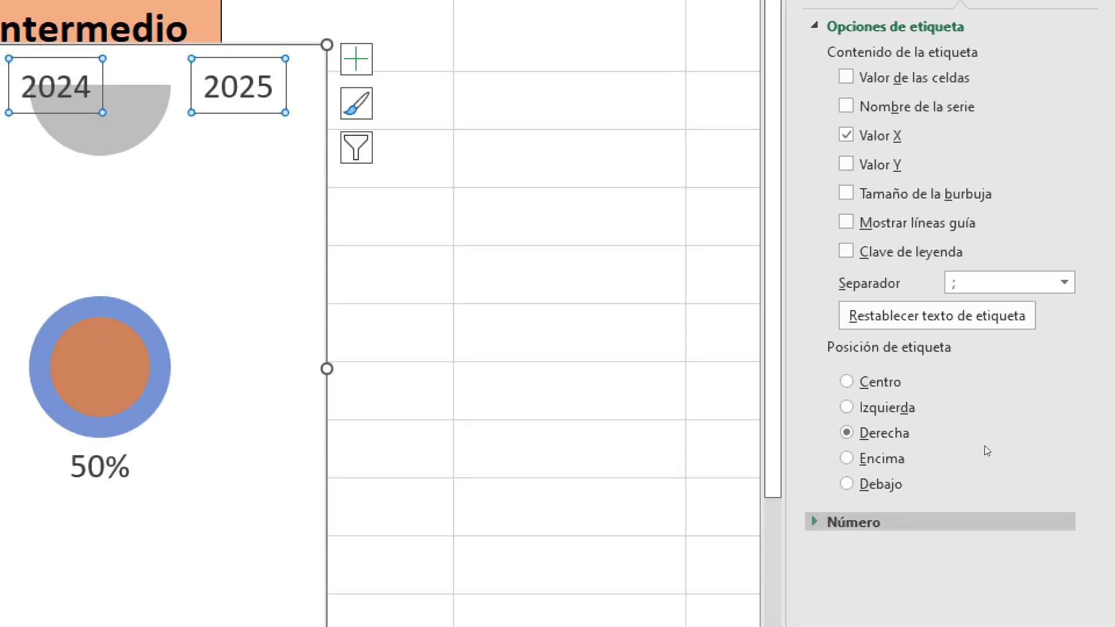
{"action": "key", "text": "Down"}
{"action": "key", "text": "Down"}
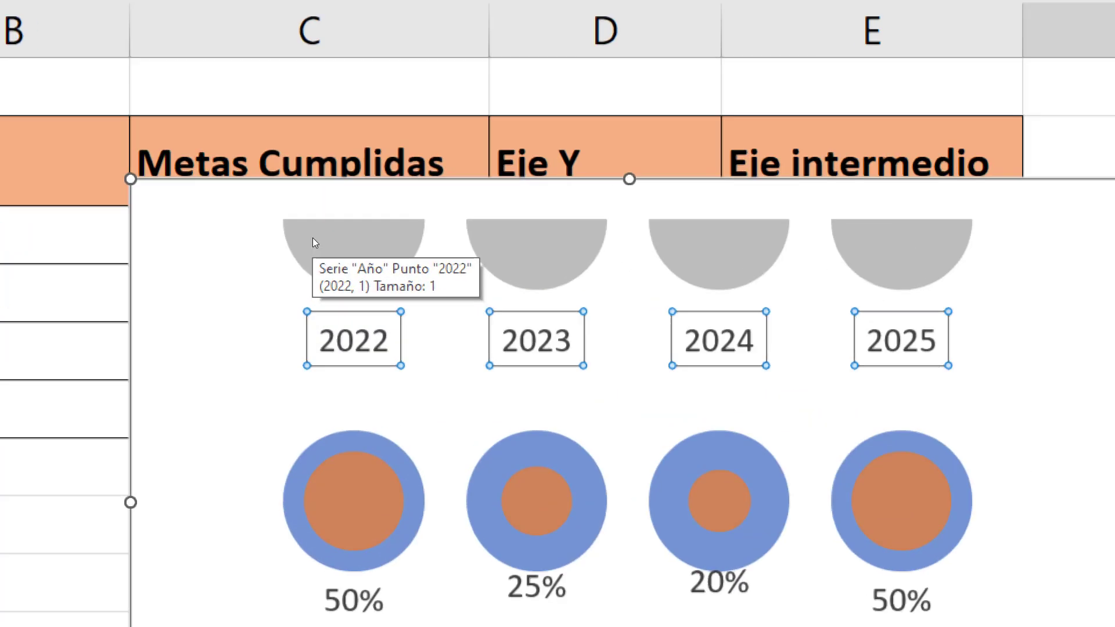
Step: Give the grey circles no fill and no outline, then nudge the chart down below row 3
{"action": "left_click", "coordinate": [335, 243]}
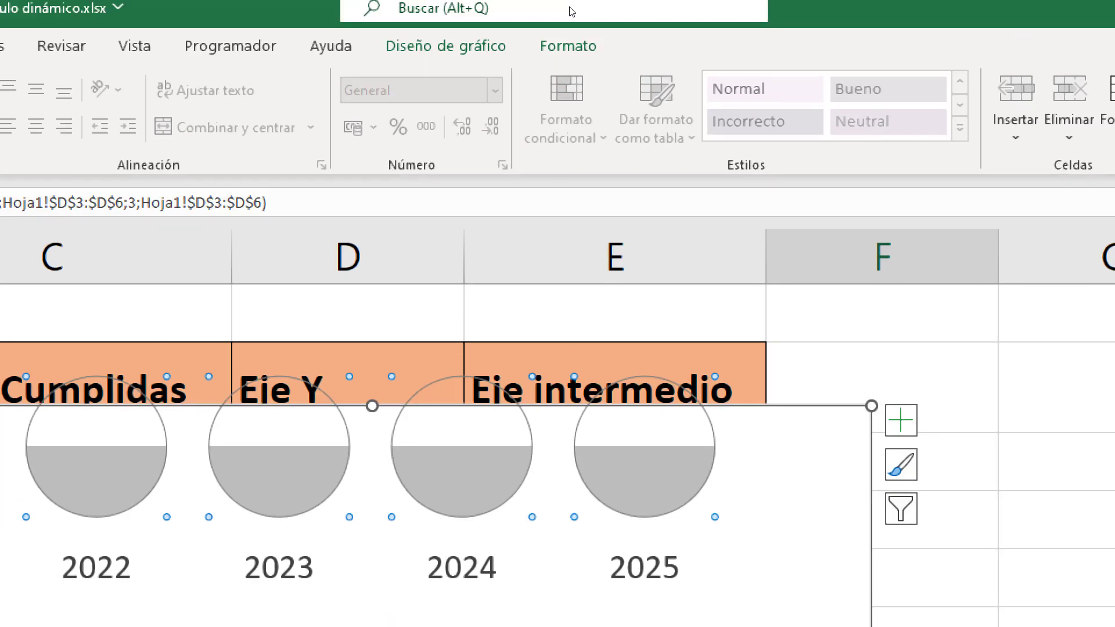
{"action": "left_click", "coordinate": [570, 29]}
{"action": "left_click", "coordinate": [545, 46]}
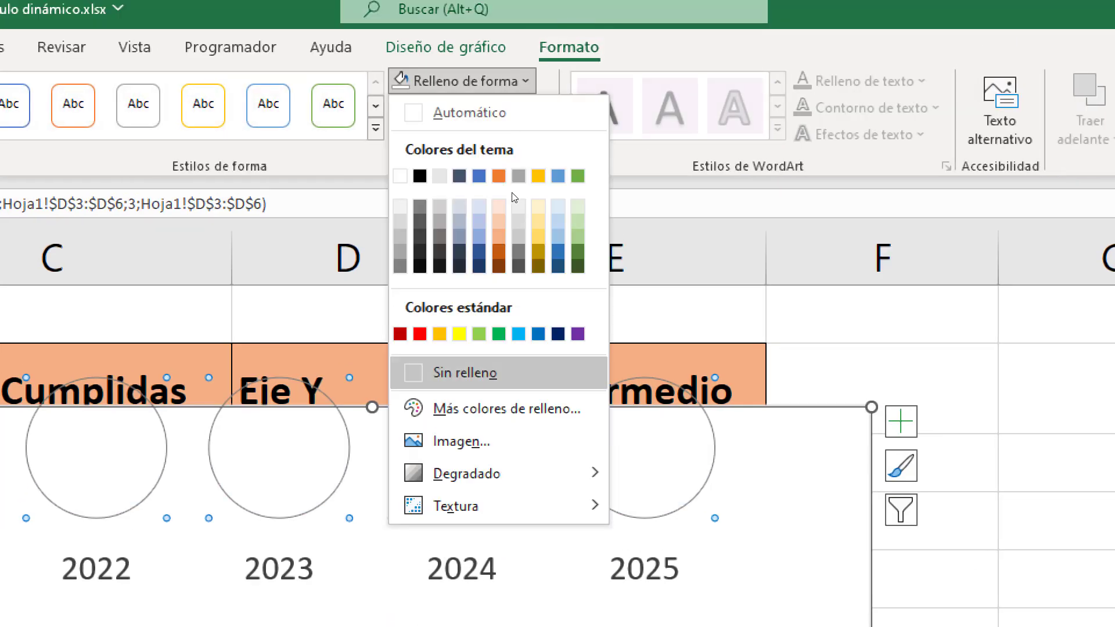
{"action": "left_click", "coordinate": [466, 373]}
{"action": "left_click", "coordinate": [511, 107]}
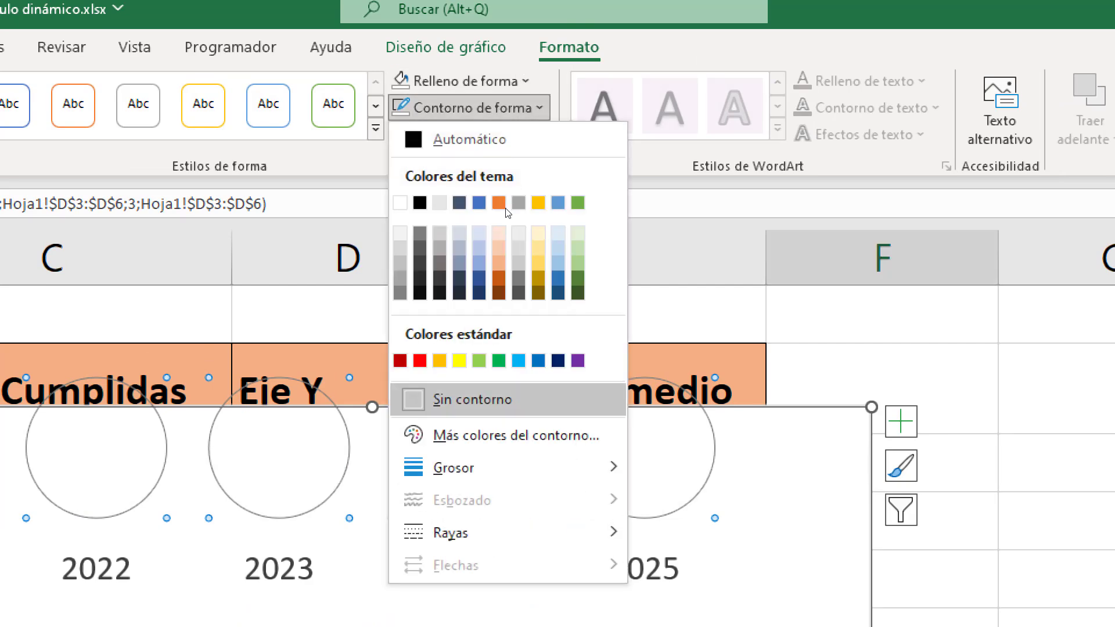
{"action": "left_click", "coordinate": [465, 399]}
{"action": "left_click", "coordinate": [780, 324]}
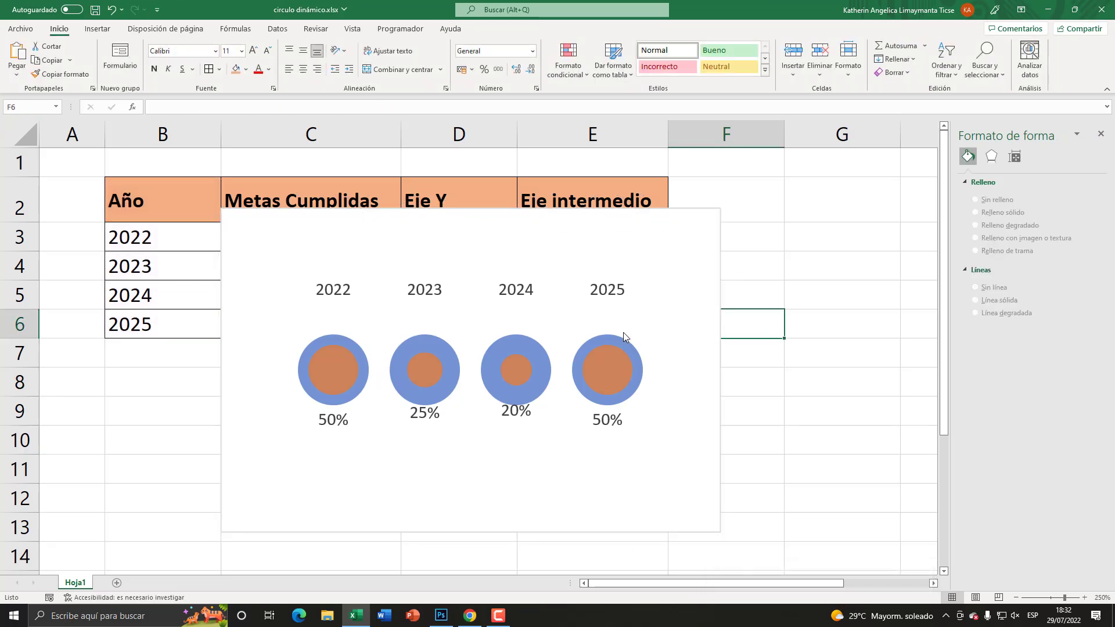
{"action": "left_click_drag", "start_coordinate": [438, 214], "coordinate": [444, 248]}
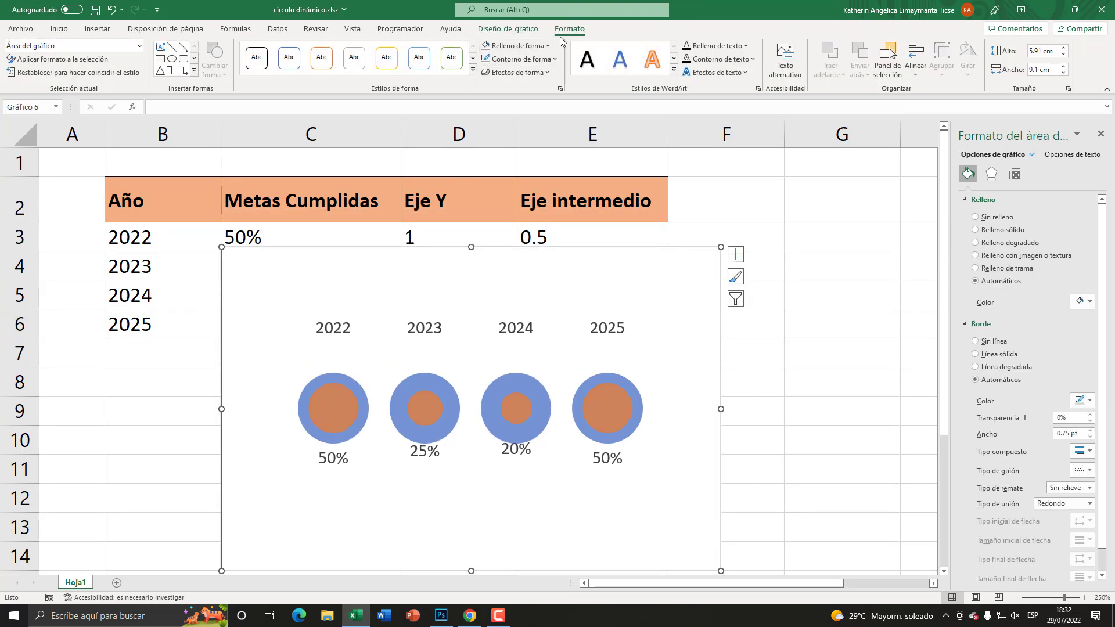
Step: Apply the second chart style, move the chart back to row 2, and select the top circles
{"action": "left_click", "coordinate": [526, 31]}
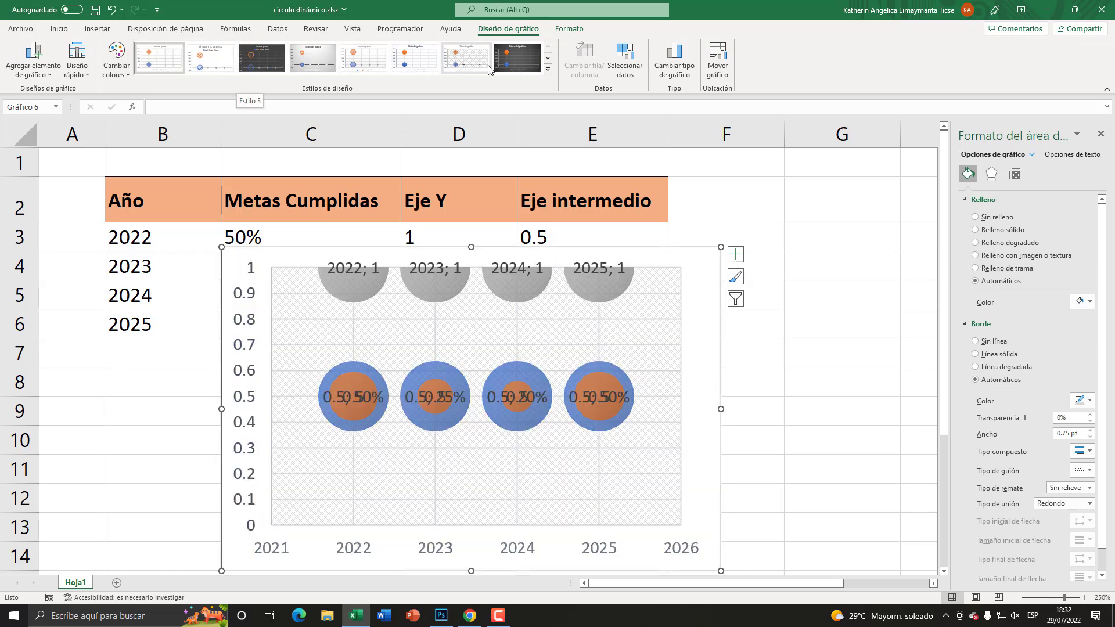
{"action": "left_click", "coordinate": [549, 70]}
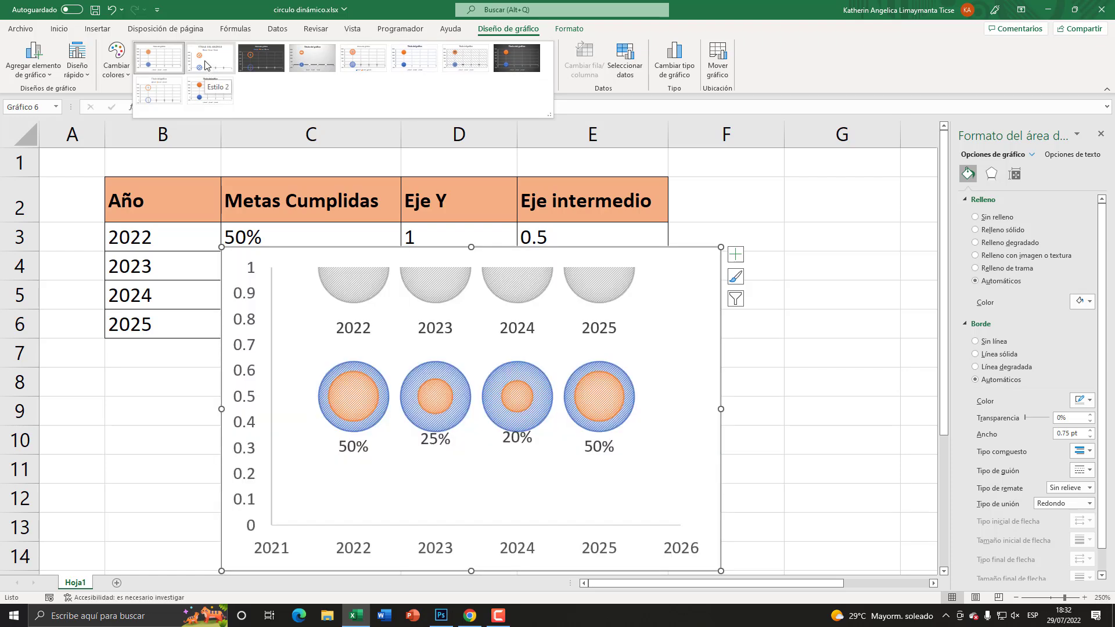
{"action": "left_click", "coordinate": [205, 60]}
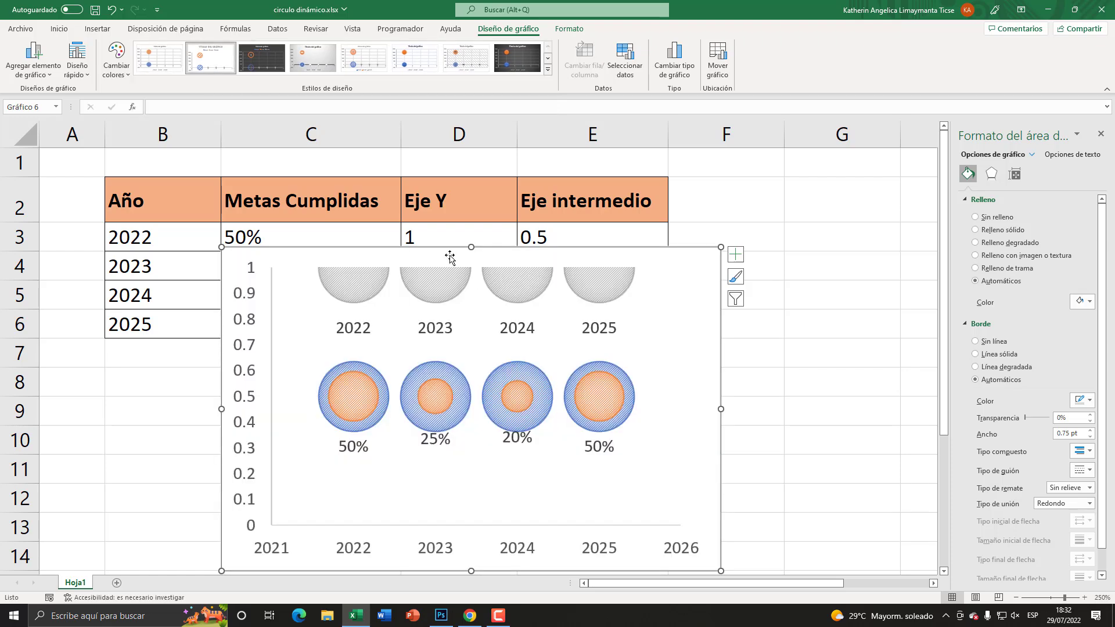
{"action": "left_click_drag", "start_coordinate": [451, 258], "coordinate": [450, 225]}
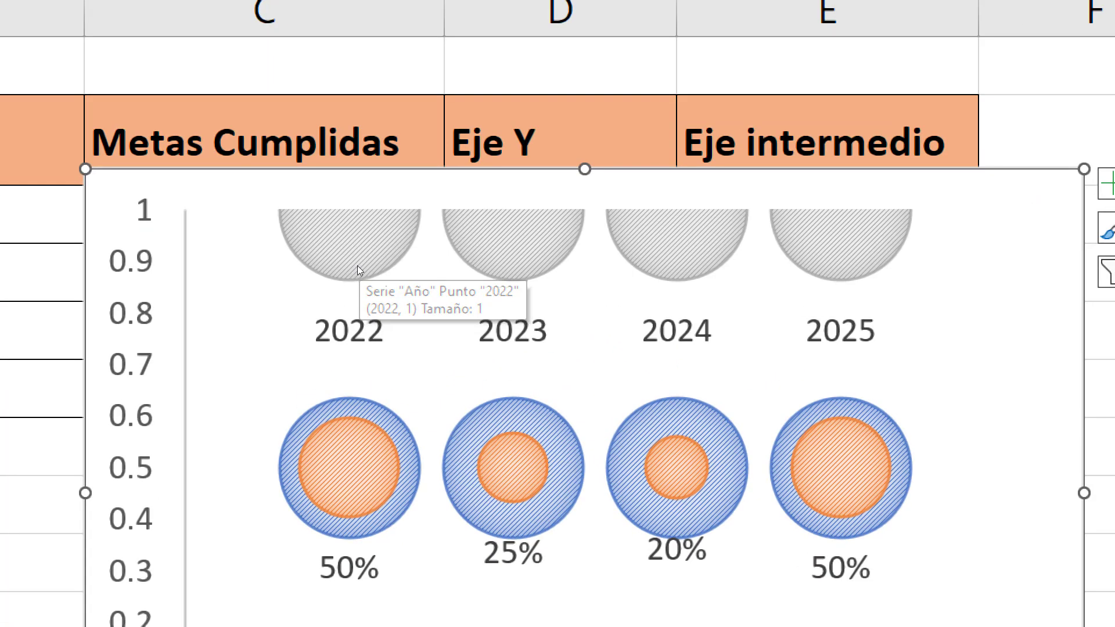
{"action": "left_click", "coordinate": [357, 265]}
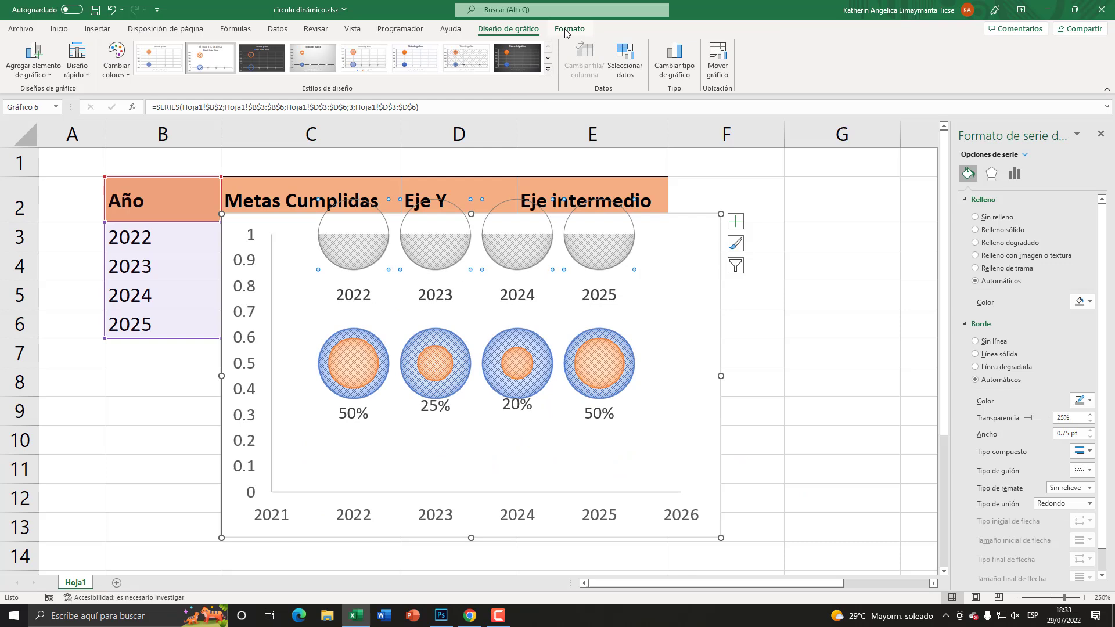
Step: Set the top circles to no fill and no outline
{"action": "left_click", "coordinate": [566, 33]}
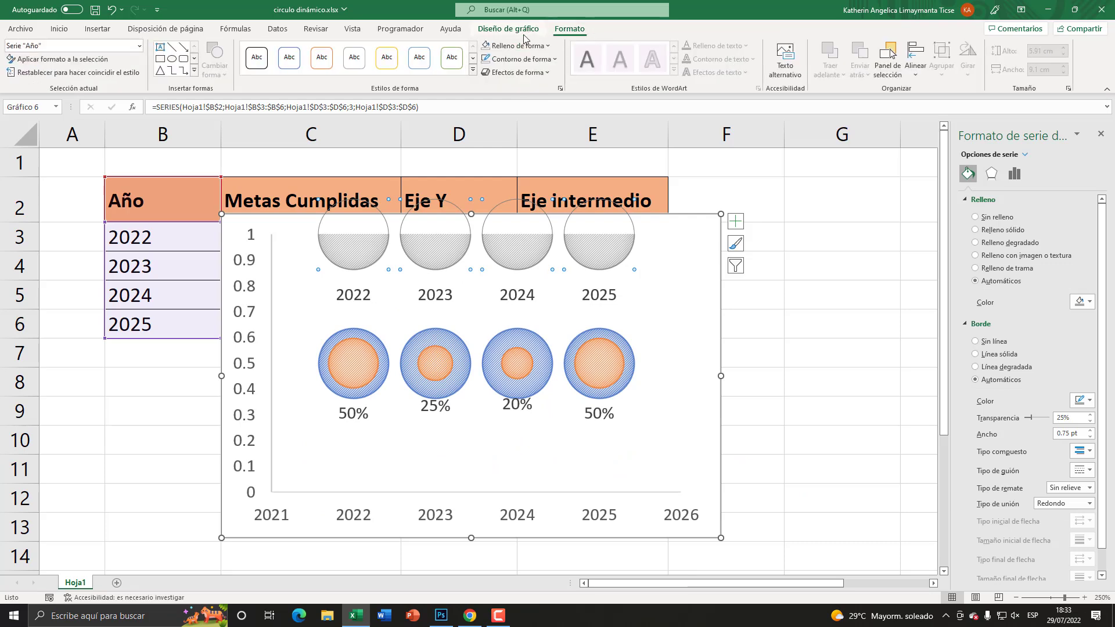
{"action": "left_click", "coordinate": [516, 45]}
{"action": "left_click", "coordinate": [507, 190]}
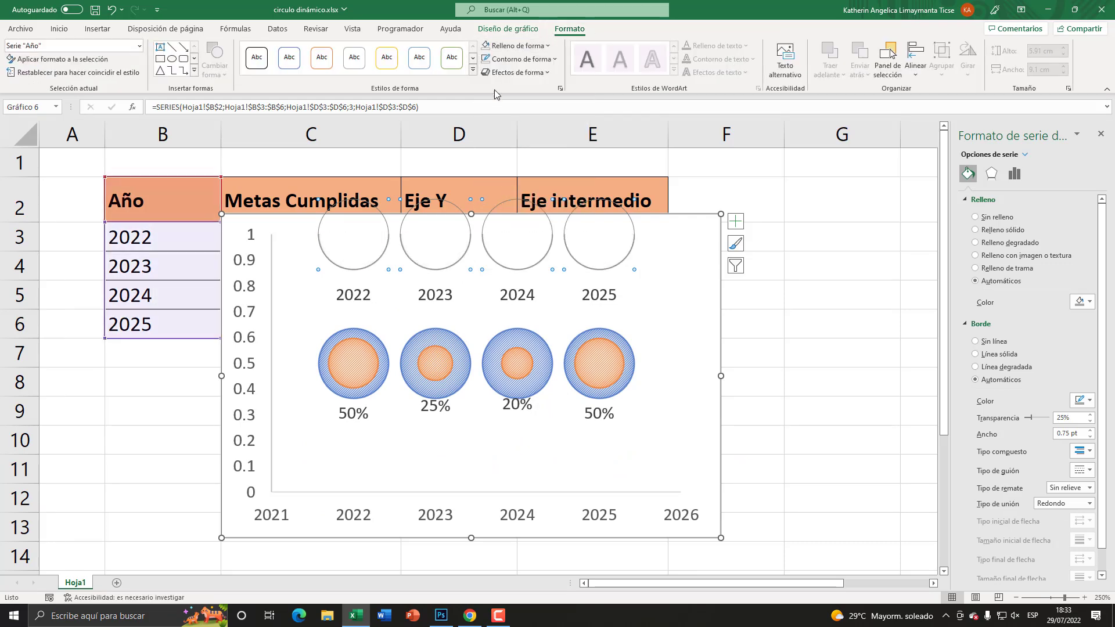
{"action": "left_click", "coordinate": [521, 58]}
{"action": "left_click", "coordinate": [511, 207]}
{"action": "left_click", "coordinate": [721, 291]}
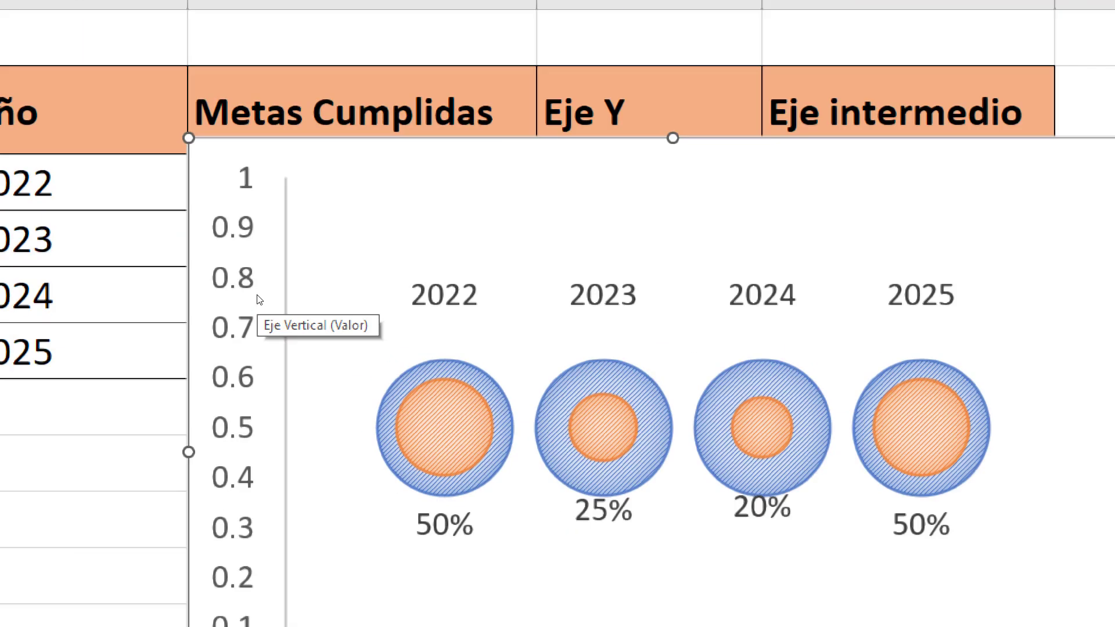
Step: Delete the vertical and horizontal axes from the chart
{"action": "left_click", "coordinate": [253, 288]}
{"action": "key", "text": "Delete"}
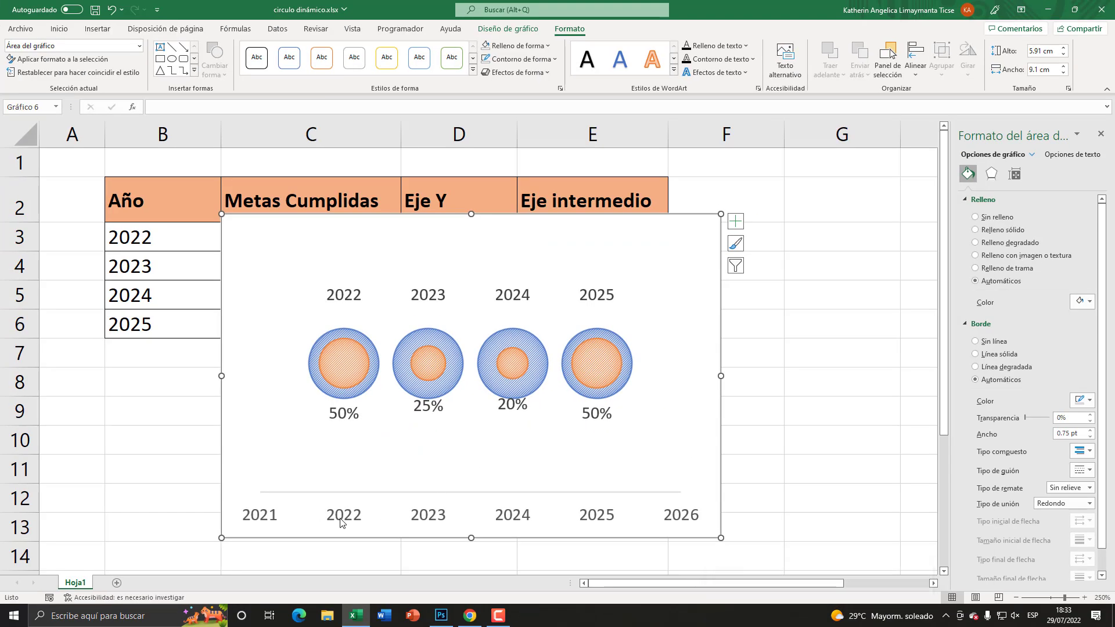
{"action": "left_click", "coordinate": [341, 522]}
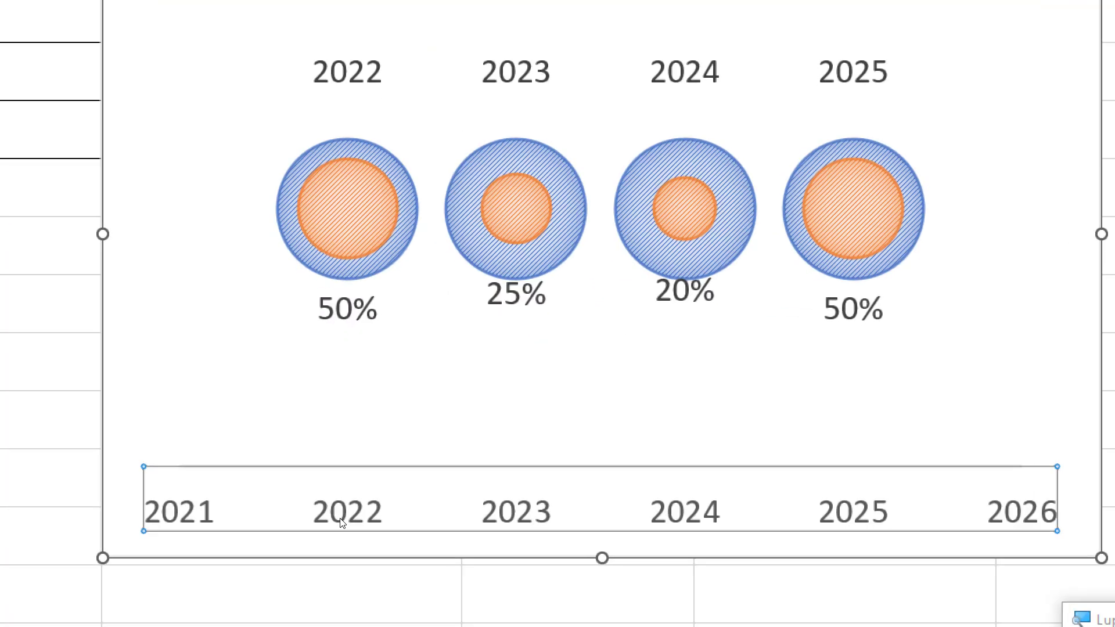
{"action": "key", "text": "Delete"}
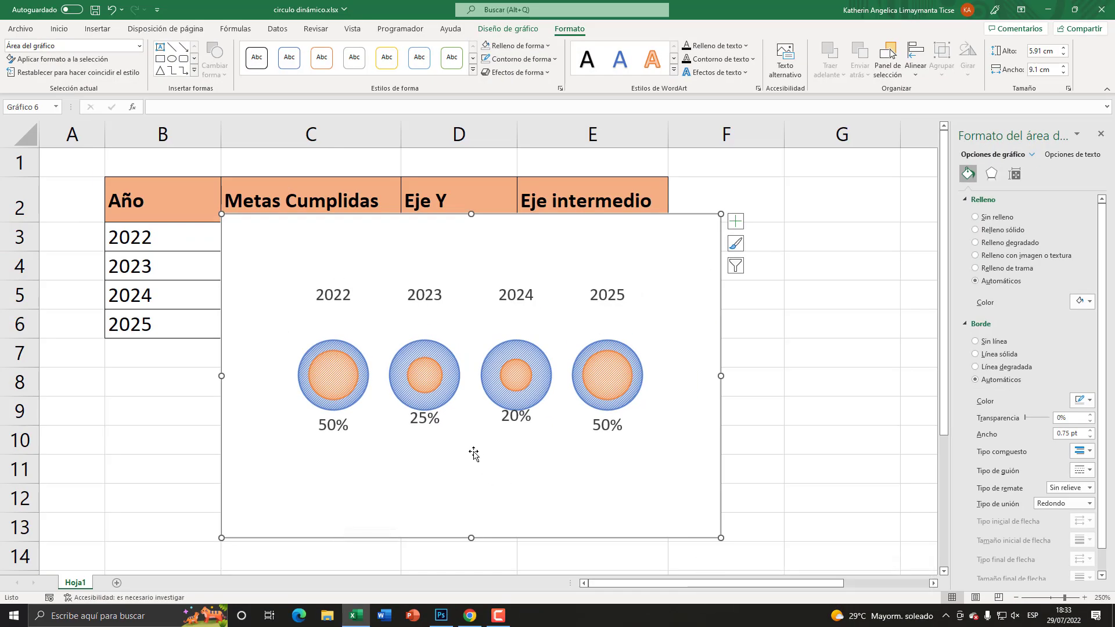
Step: Set all percentage data labels to Baguet Script at size 16
{"action": "left_click", "coordinate": [429, 424]}
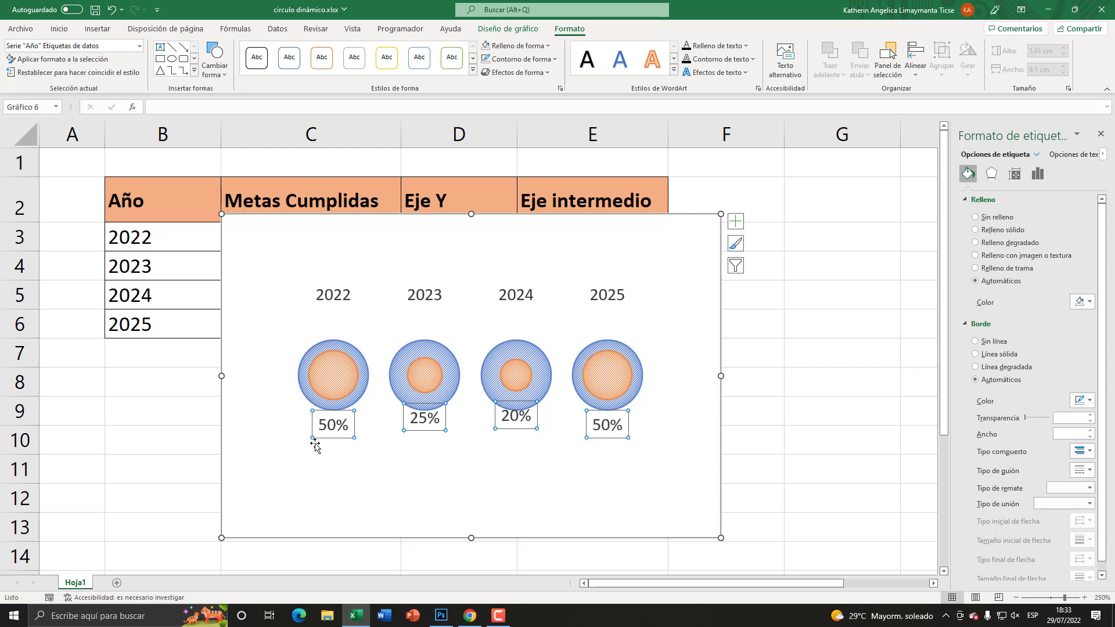
{"action": "left_click", "coordinate": [58, 28]}
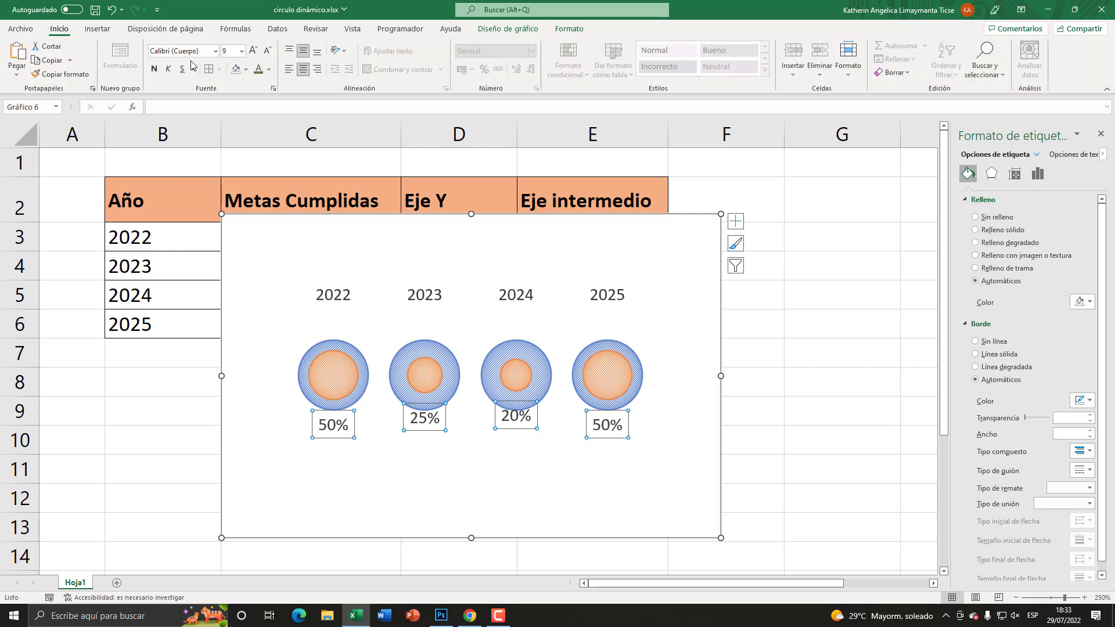
{"action": "left_click", "coordinate": [215, 51]}
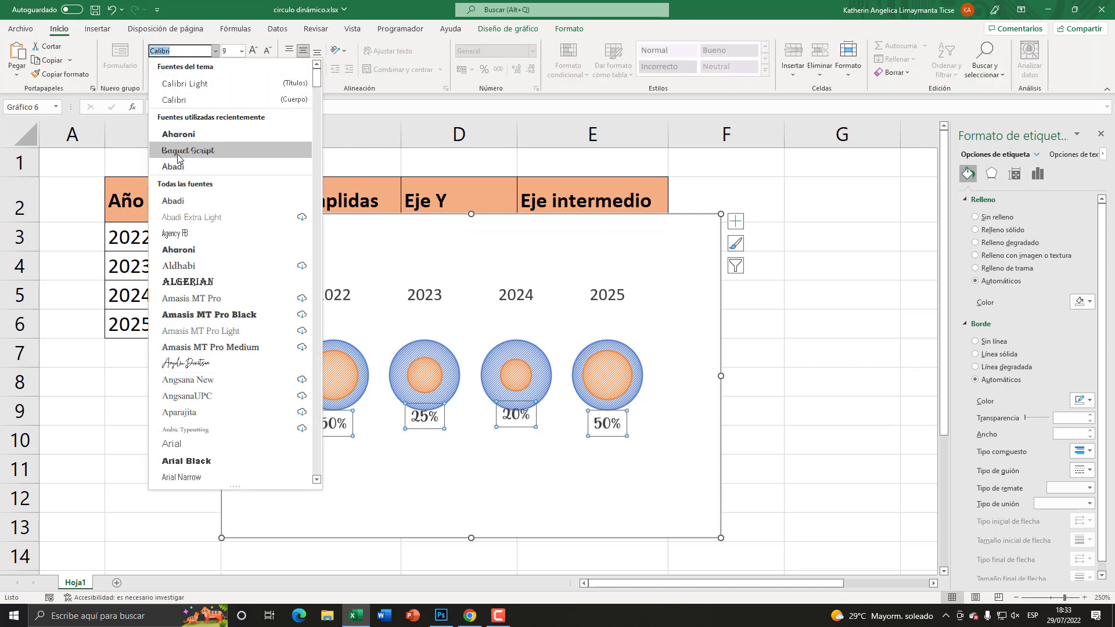
{"action": "left_click", "coordinate": [177, 152]}
{"action": "left_click", "coordinate": [254, 51]}
{"action": "left_click", "coordinate": [254, 51]}
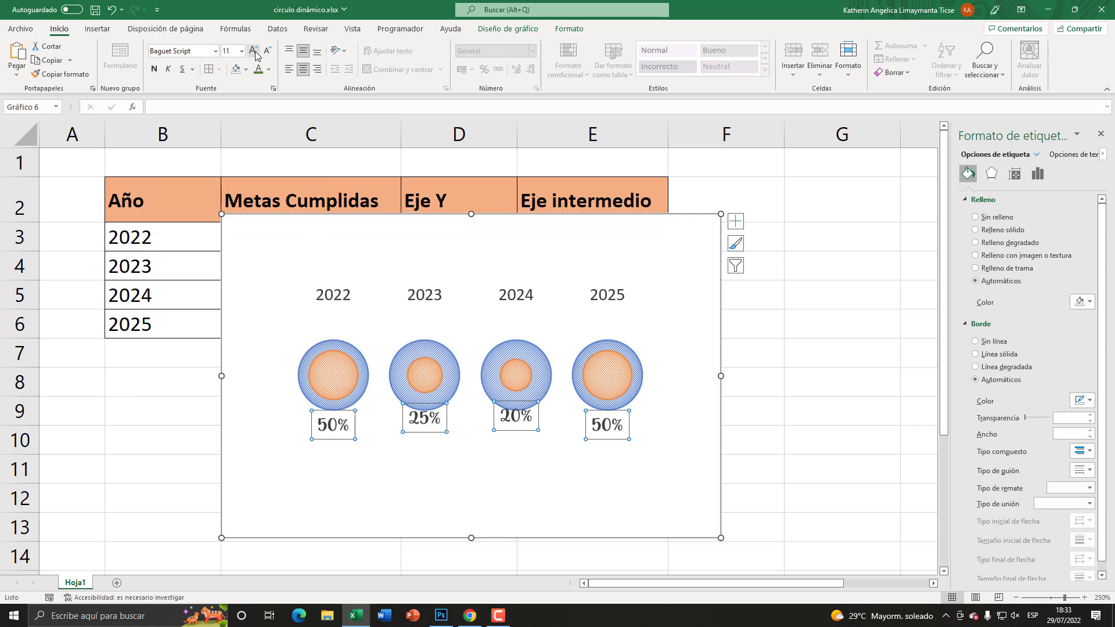
{"action": "left_click", "coordinate": [253, 51]}
{"action": "left_click", "coordinate": [254, 50]}
{"action": "left_click", "coordinate": [254, 51]}
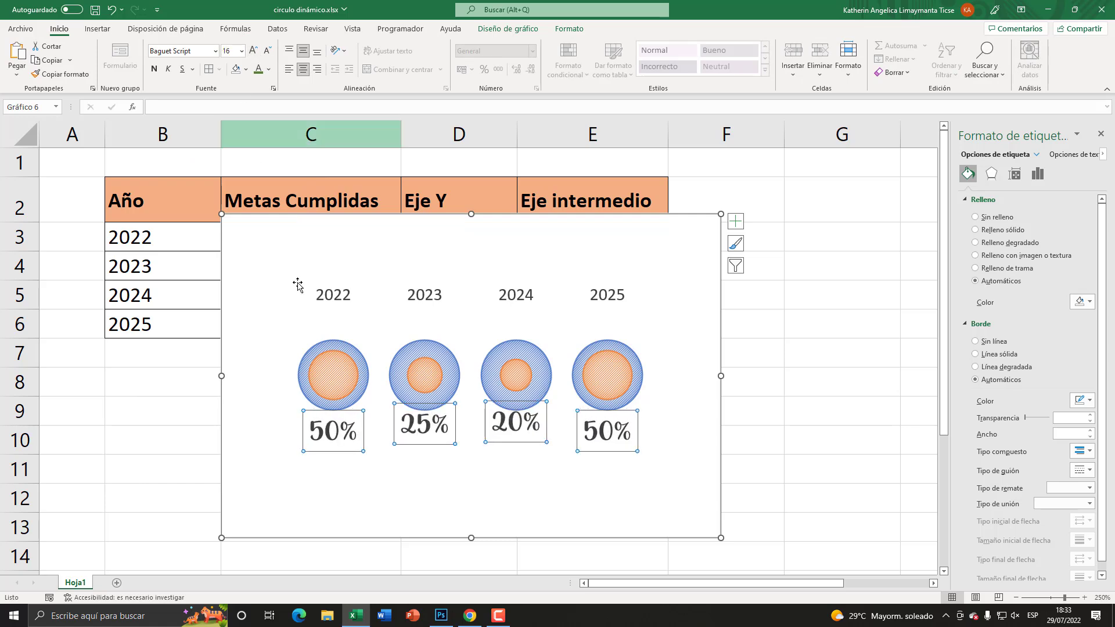
Step: Colour the 2022 50% label gold, and nudge the 25% label lower and colour it red
{"action": "left_click", "coordinate": [342, 423]}
{"action": "left_click", "coordinate": [268, 73]}
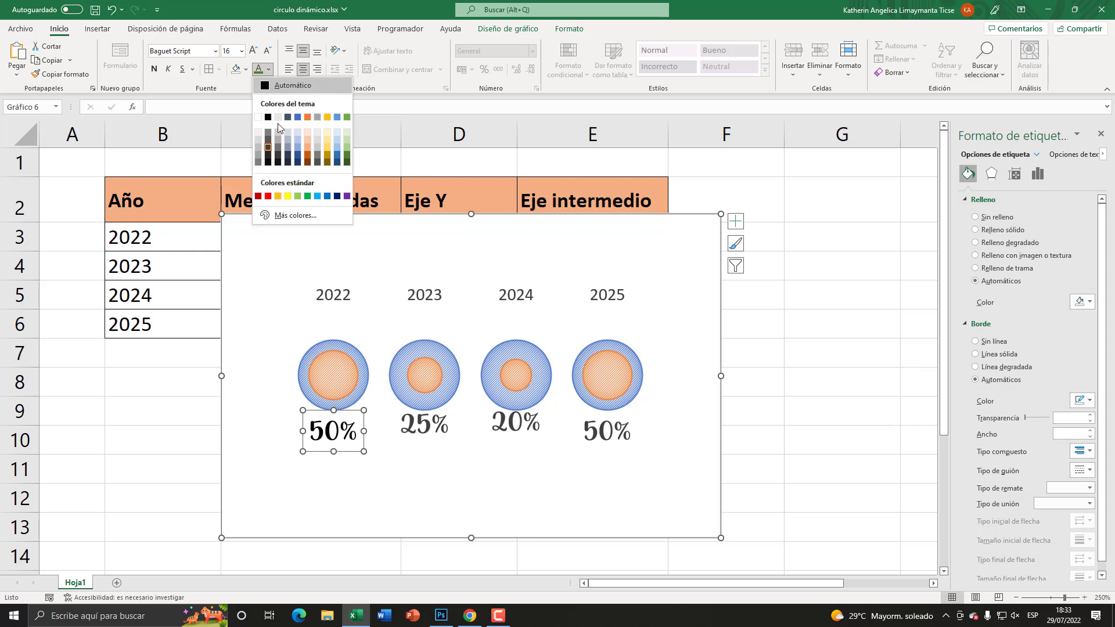
{"action": "left_click", "coordinate": [333, 168]}
{"action": "left_click", "coordinate": [430, 412]}
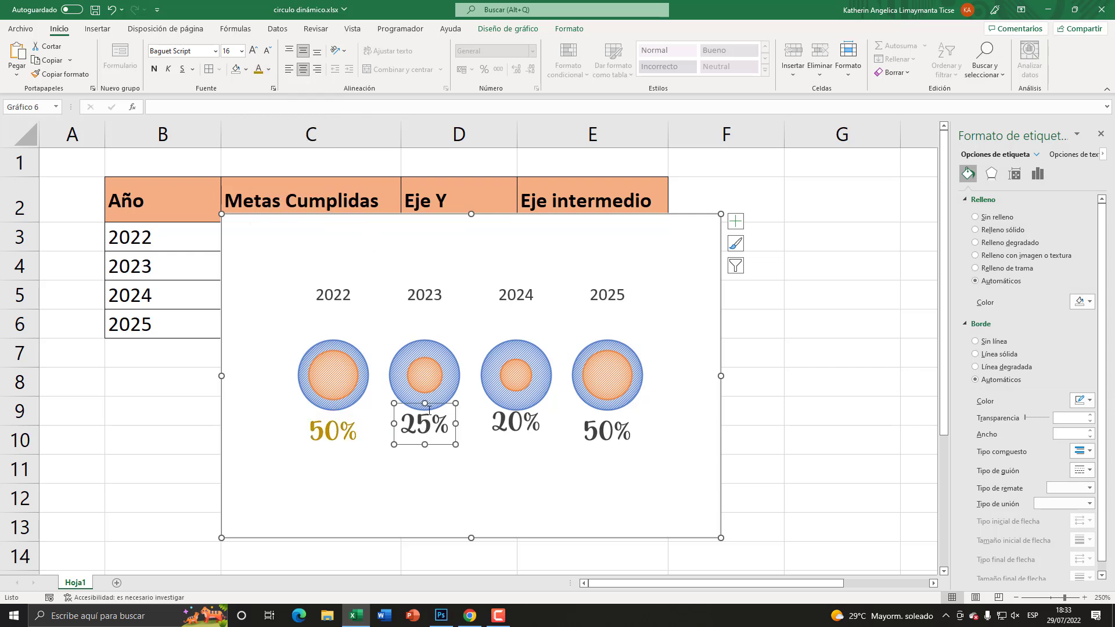
{"action": "left_click_drag", "start_coordinate": [438, 406], "coordinate": [439, 416]}
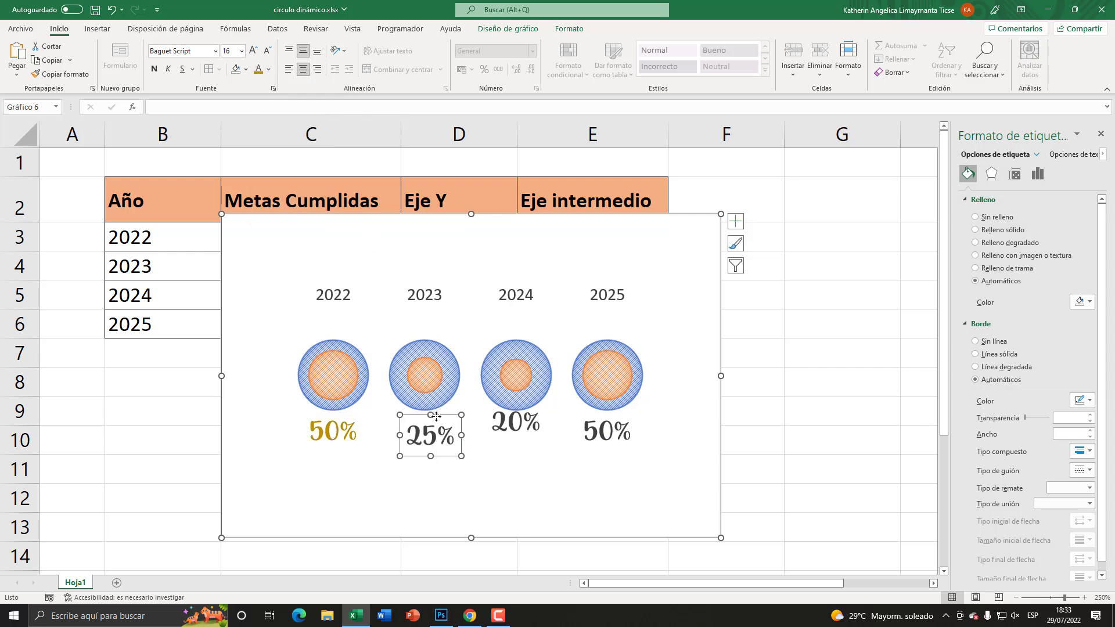
{"action": "left_click", "coordinate": [269, 70]}
{"action": "left_click", "coordinate": [262, 204]}
Step: Move the 20% label down-right and colour it dark green; colour the 2025 50% label blue
{"action": "left_click", "coordinate": [513, 431]}
{"action": "left_click_drag", "start_coordinate": [527, 404], "coordinate": [547, 415]}
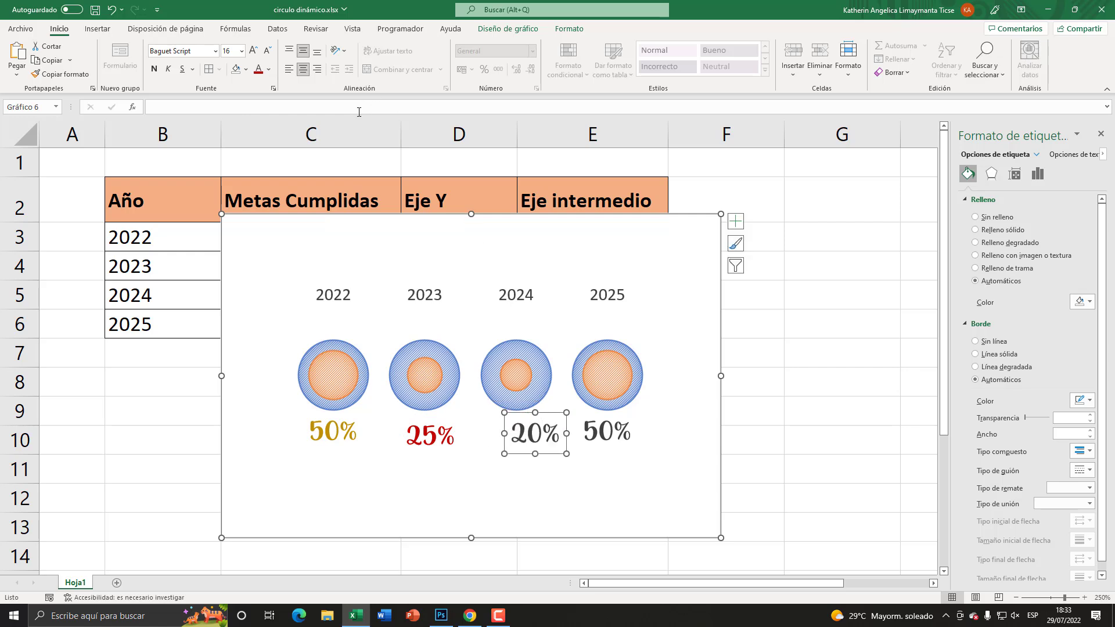
{"action": "left_click", "coordinate": [269, 69]}
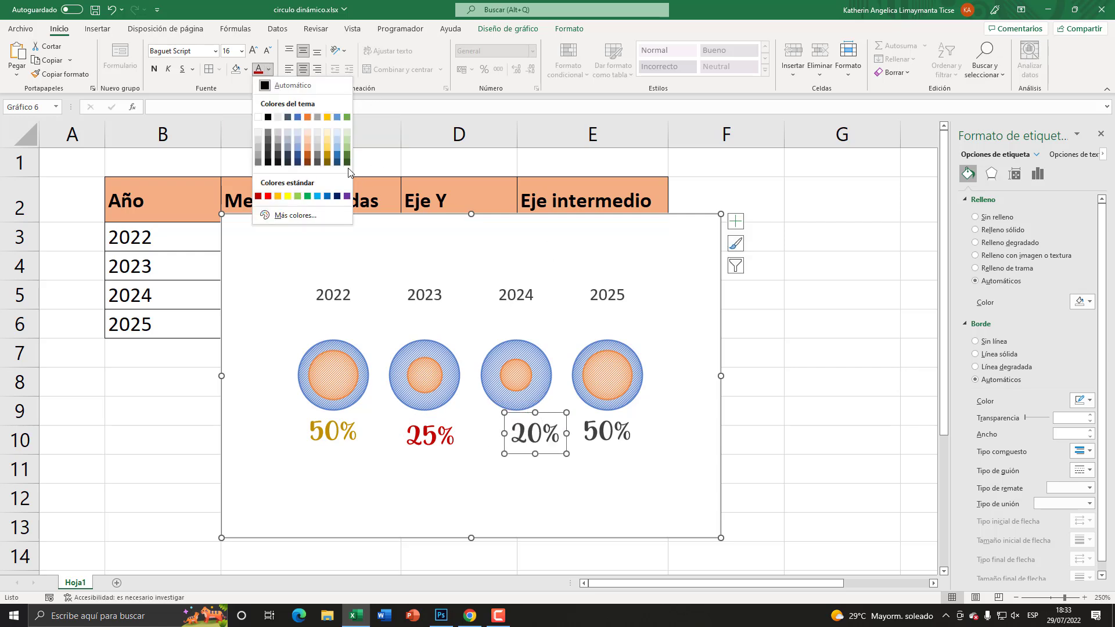
{"action": "left_click", "coordinate": [348, 158]}
{"action": "left_click", "coordinate": [617, 414]}
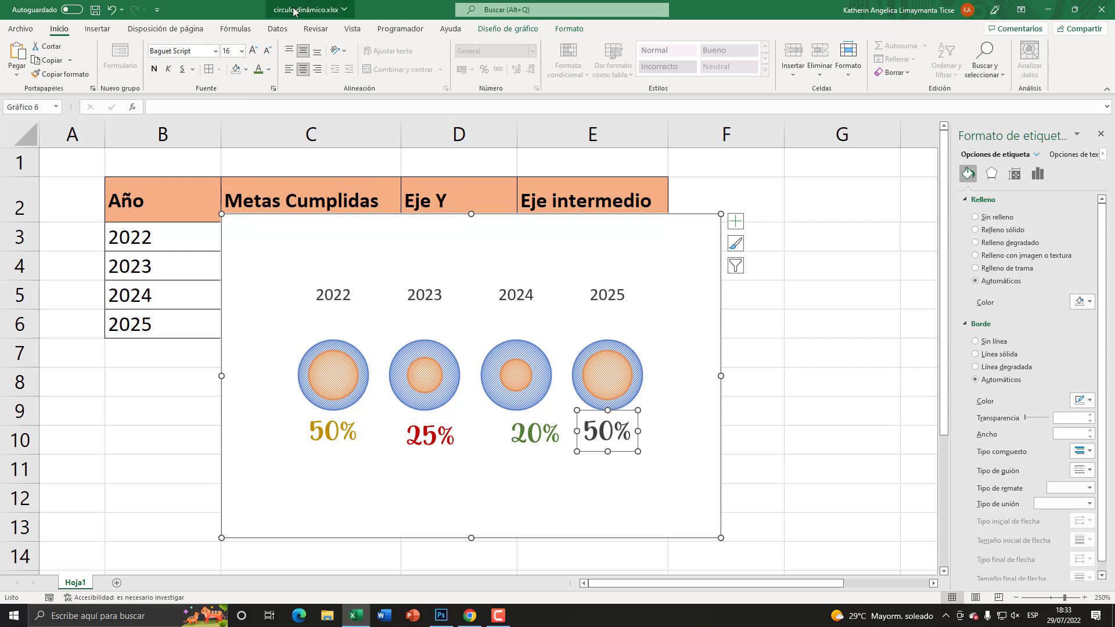
{"action": "left_click", "coordinate": [269, 70]}
{"action": "left_click", "coordinate": [299, 160]}
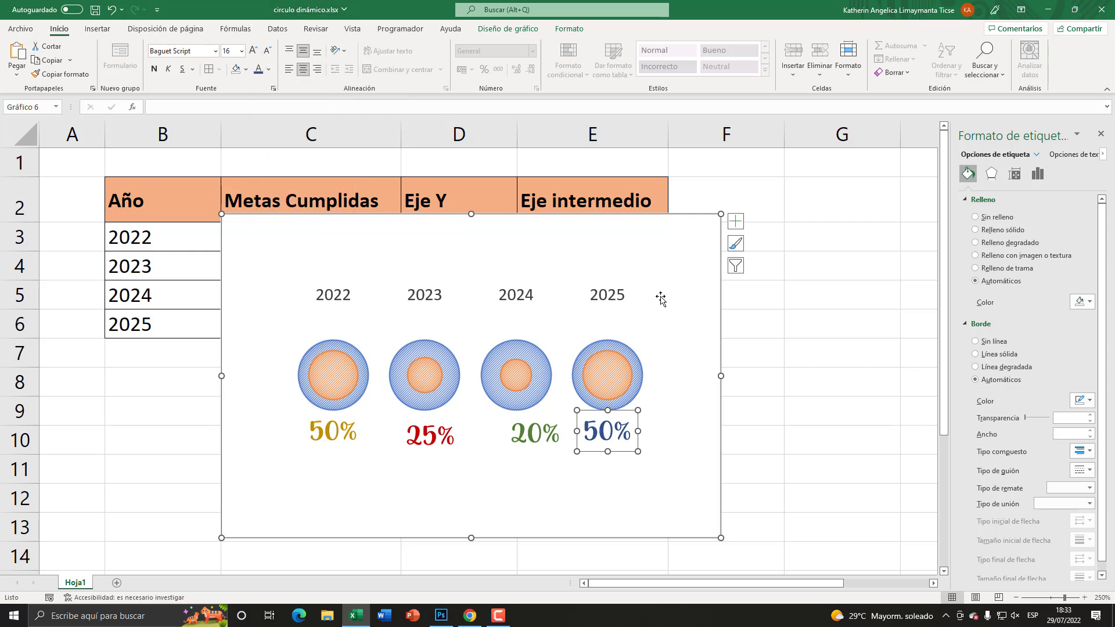
Step: Set all year labels to Baguet Script at size 16
{"action": "left_click", "coordinate": [610, 295]}
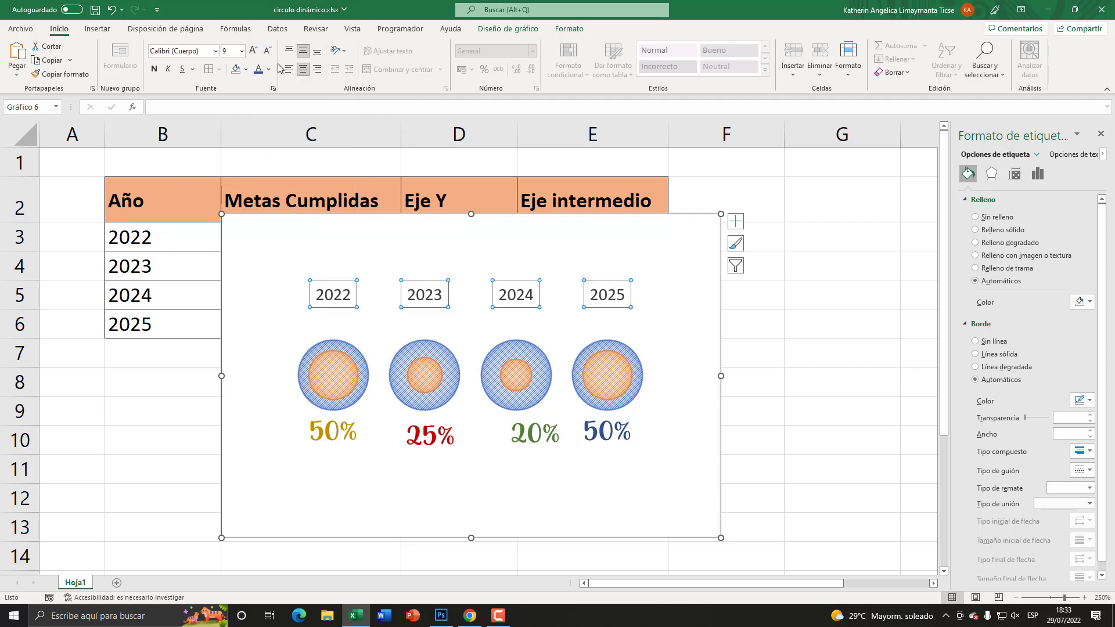
{"action": "left_click", "coordinate": [215, 51]}
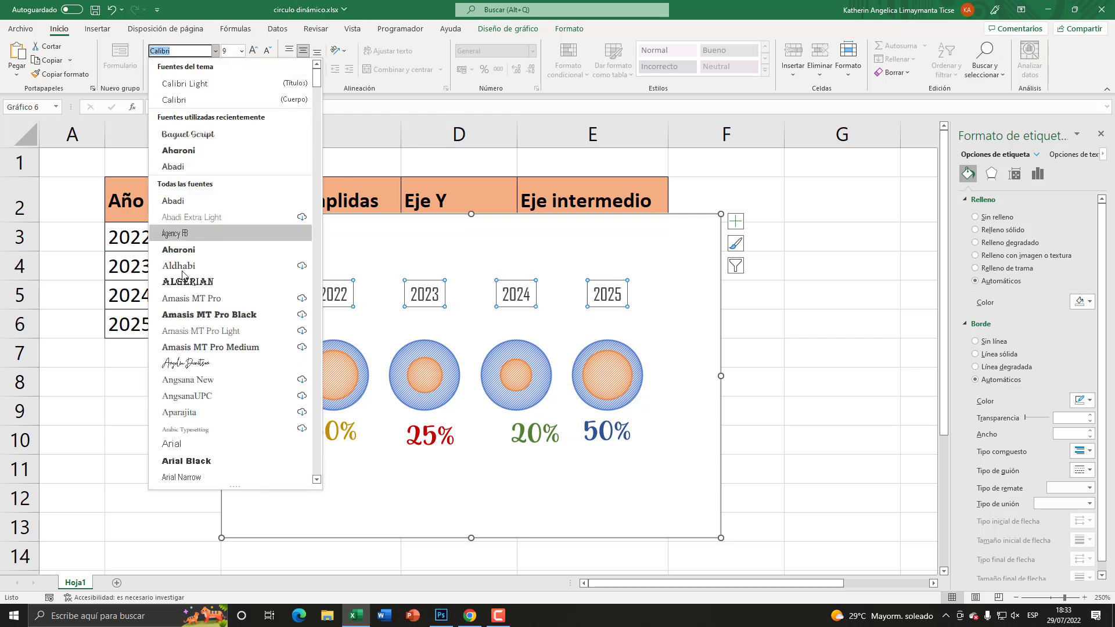
{"action": "left_click", "coordinate": [187, 134]}
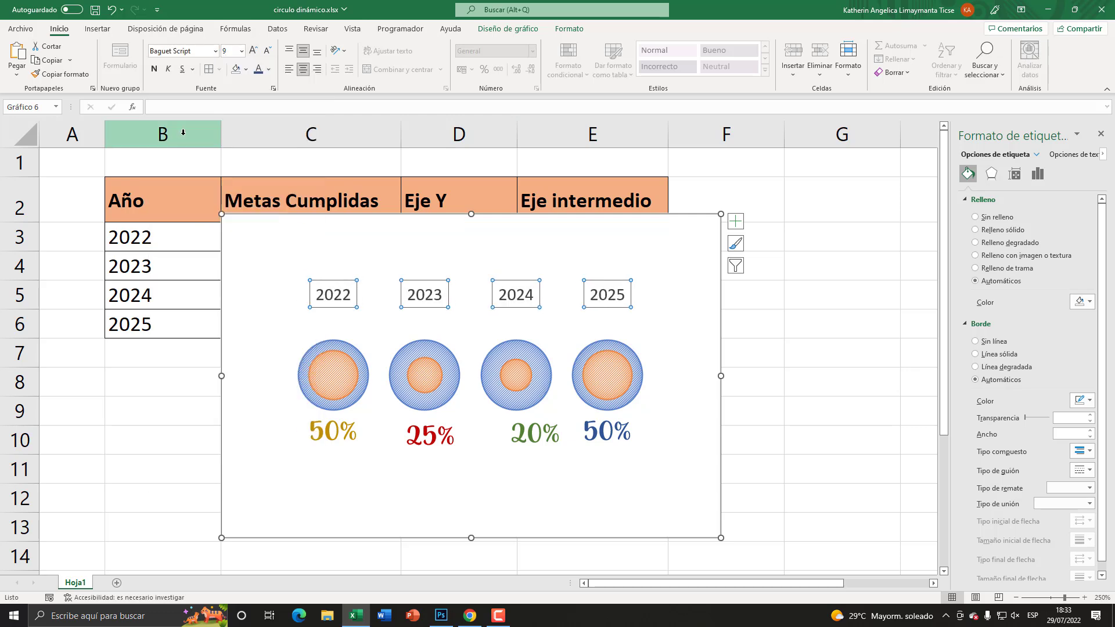
{"action": "left_click", "coordinate": [254, 51]}
{"action": "left_click", "coordinate": [253, 51]}
{"action": "left_click", "coordinate": [254, 51]}
{"action": "left_click", "coordinate": [253, 50]}
{"action": "left_click", "coordinate": [253, 51]}
Step: Colour the 2022 year label gold and the 2023 year label red
{"action": "left_click", "coordinate": [325, 282]}
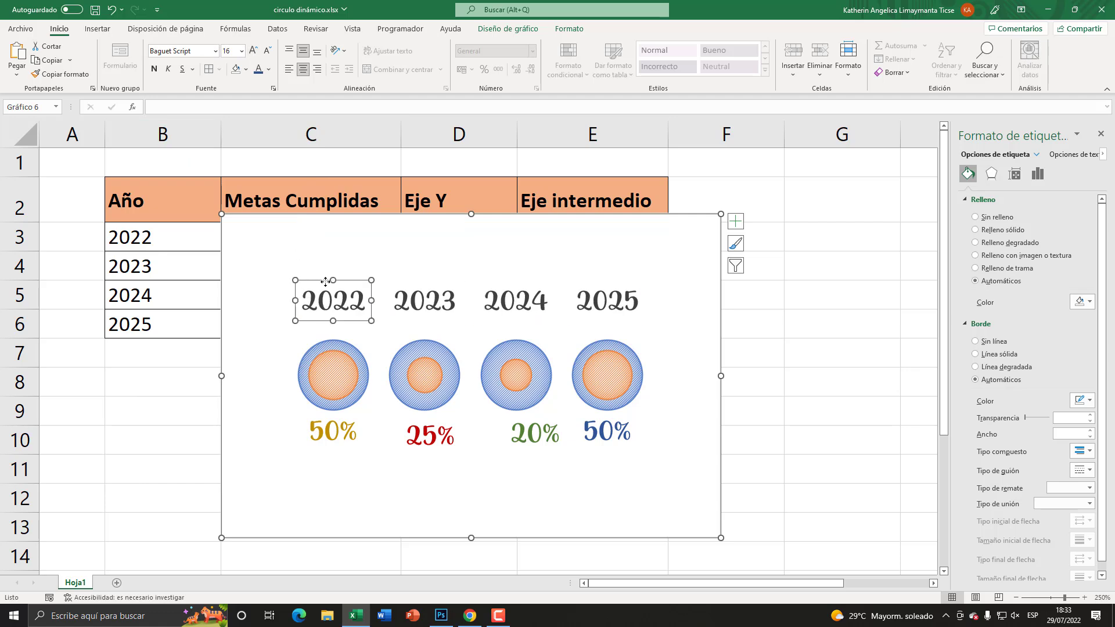
{"action": "left_click", "coordinate": [270, 72]}
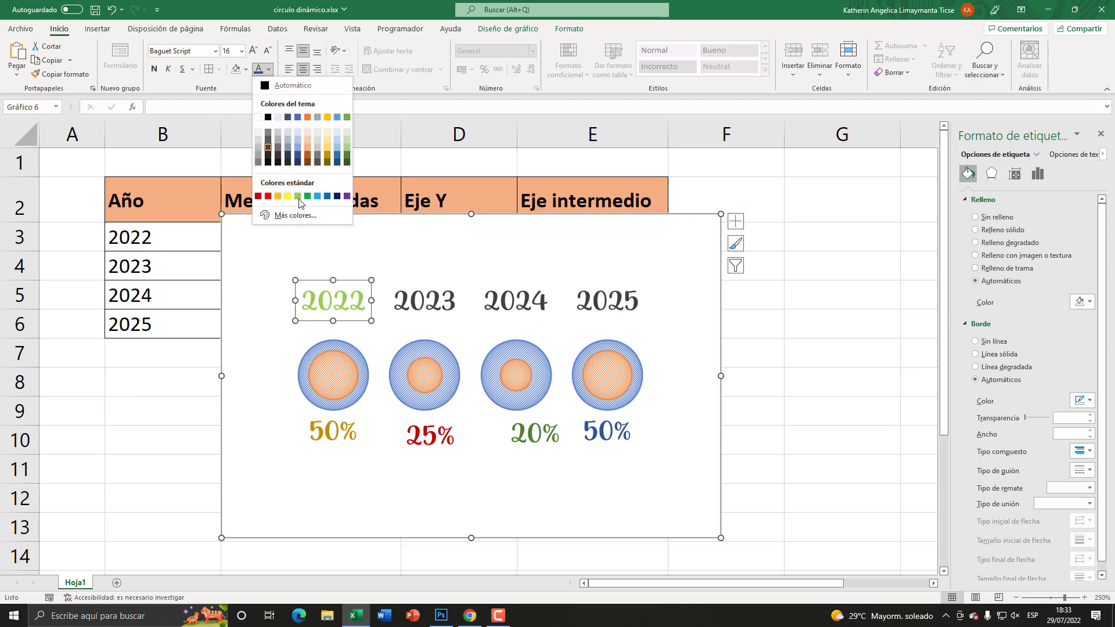
{"action": "left_click", "coordinate": [327, 153]}
{"action": "left_click", "coordinate": [421, 298]}
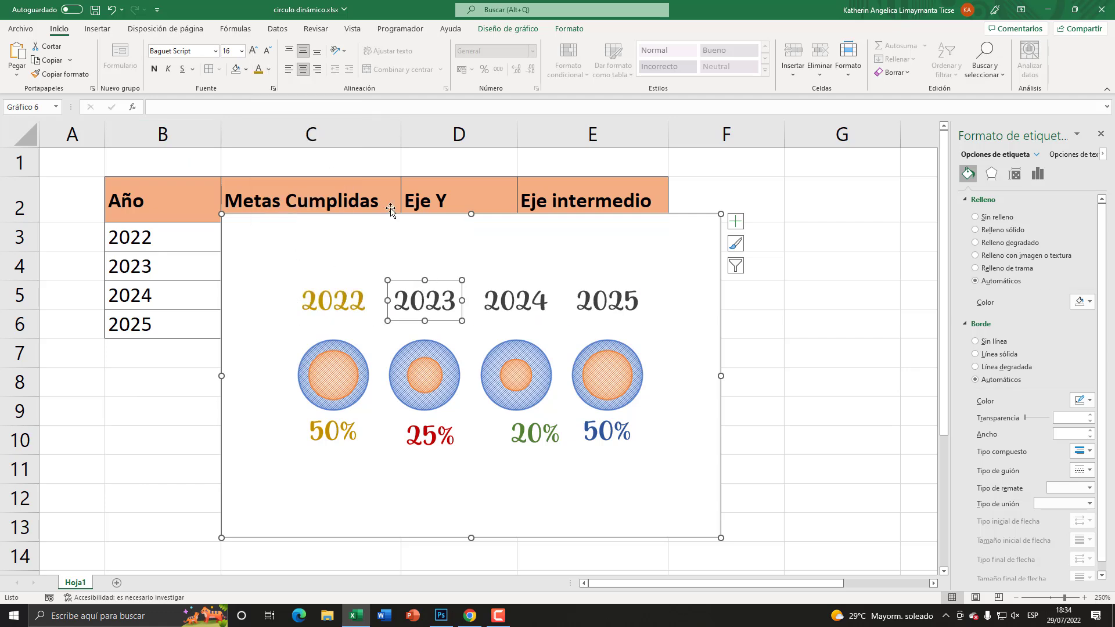
{"action": "left_click", "coordinate": [269, 69]}
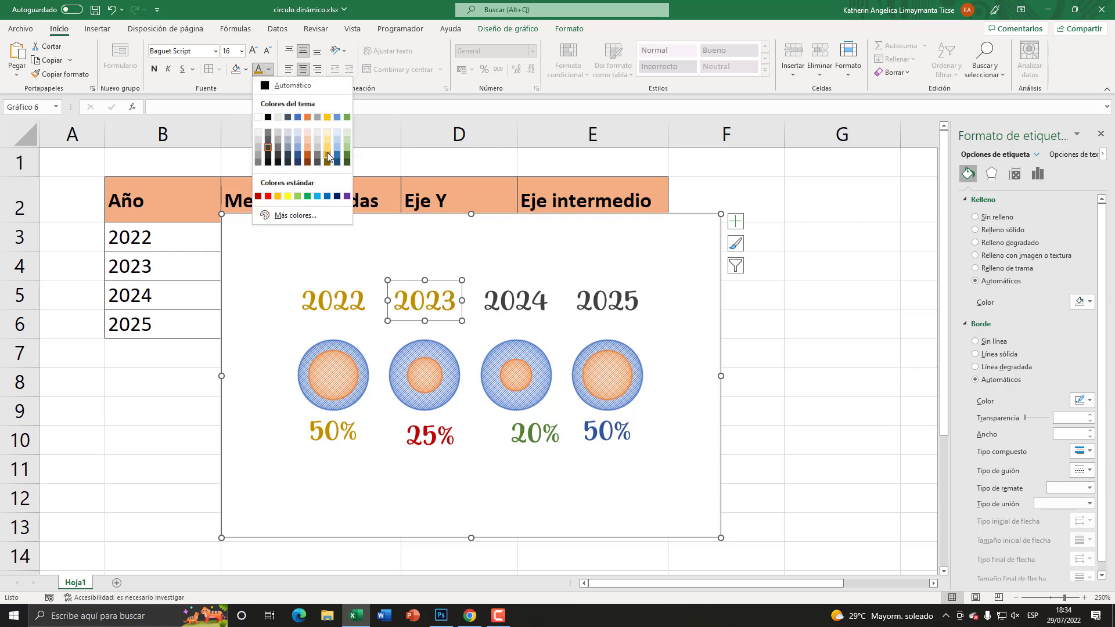
{"action": "left_click", "coordinate": [268, 196]}
Step: Colour the 2024 year label dark green and the 2025 year label dark blue
{"action": "left_click", "coordinate": [503, 289]}
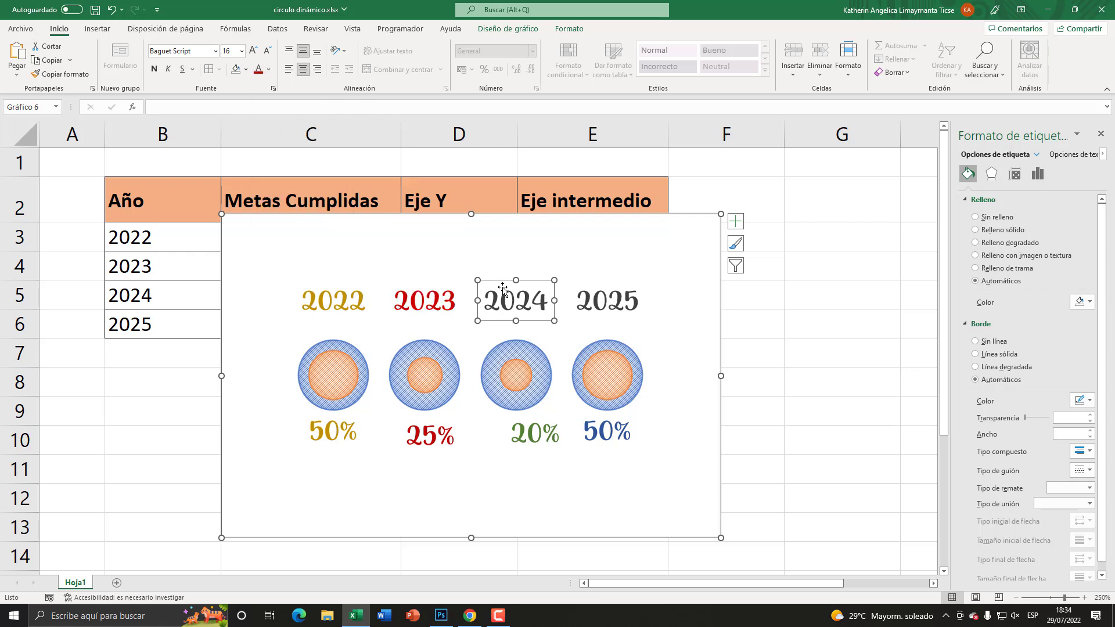
{"action": "left_click", "coordinate": [267, 69]}
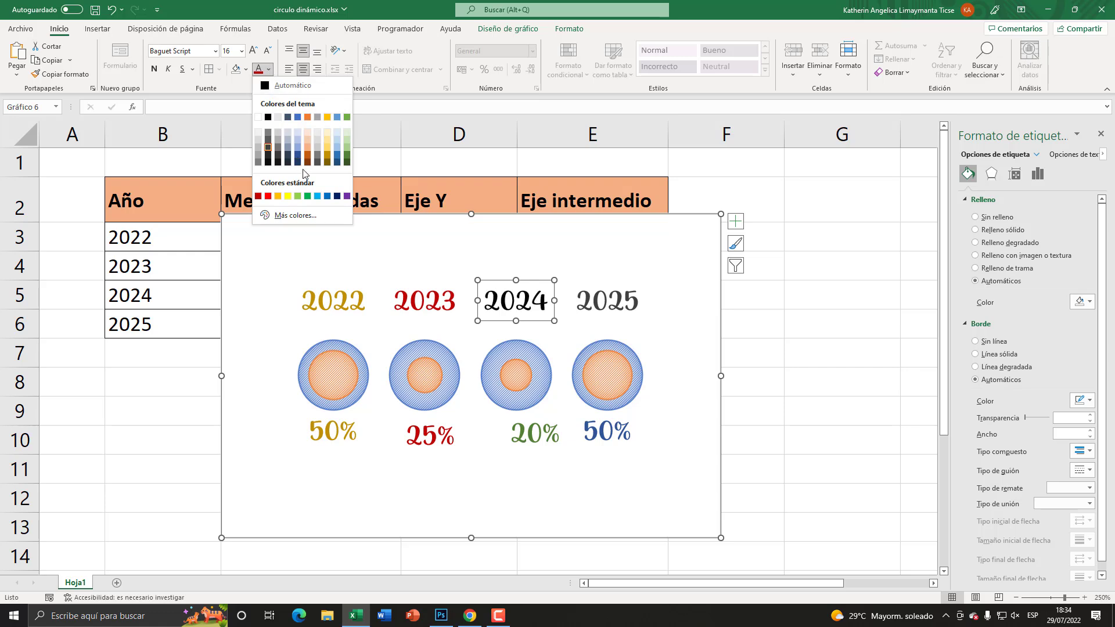
{"action": "left_click", "coordinate": [346, 157]}
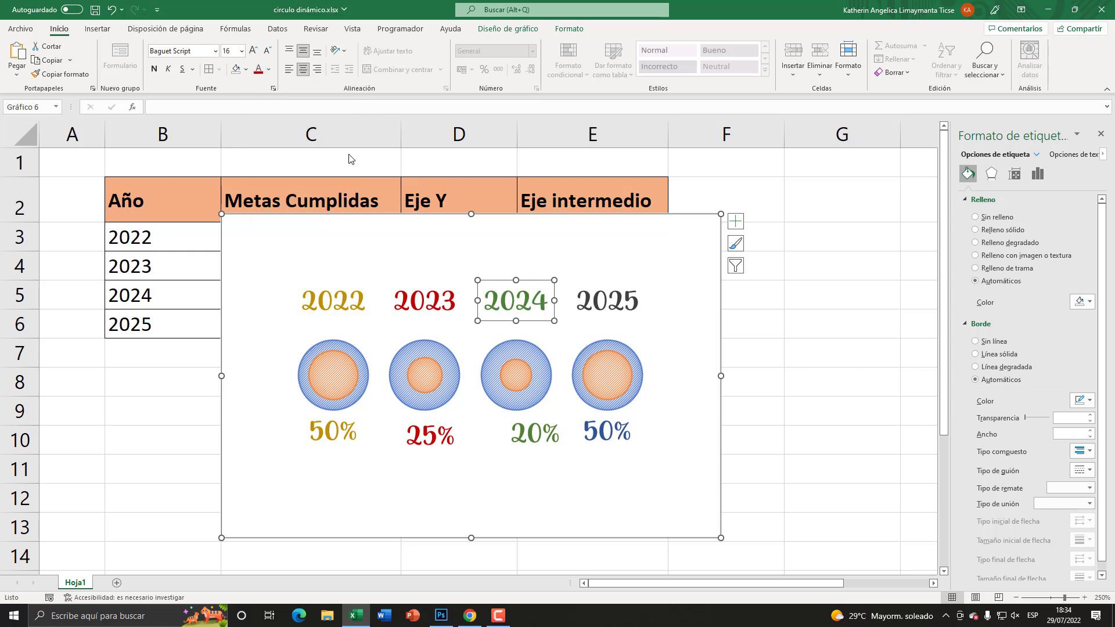
{"action": "left_click", "coordinate": [587, 303]}
{"action": "left_click", "coordinate": [269, 71]}
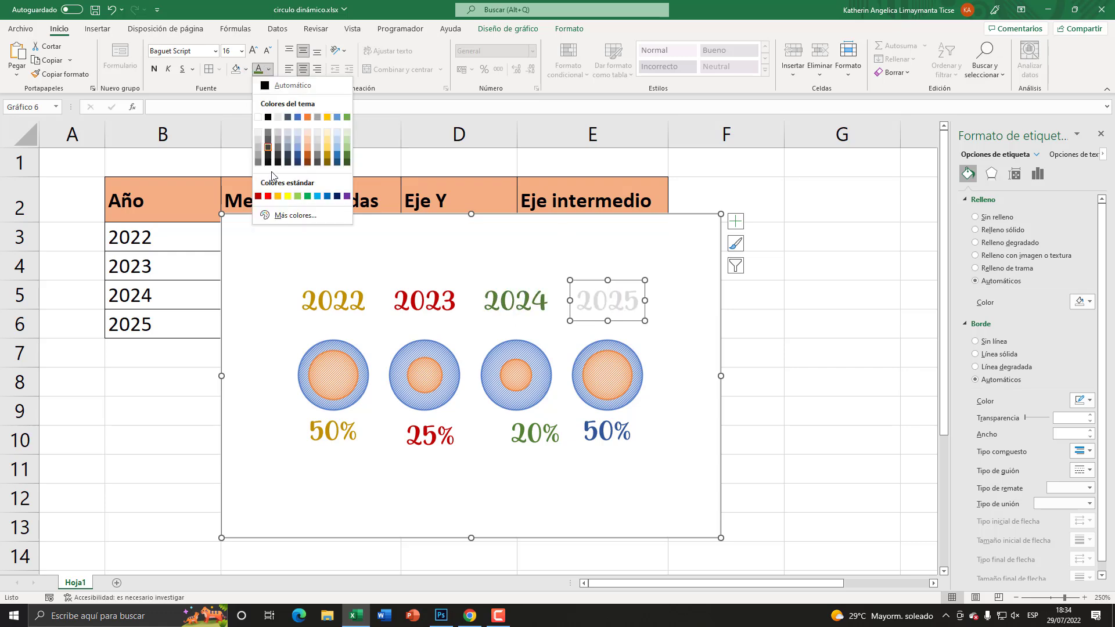
{"action": "left_click", "coordinate": [337, 196]}
{"action": "left_click", "coordinate": [796, 306]}
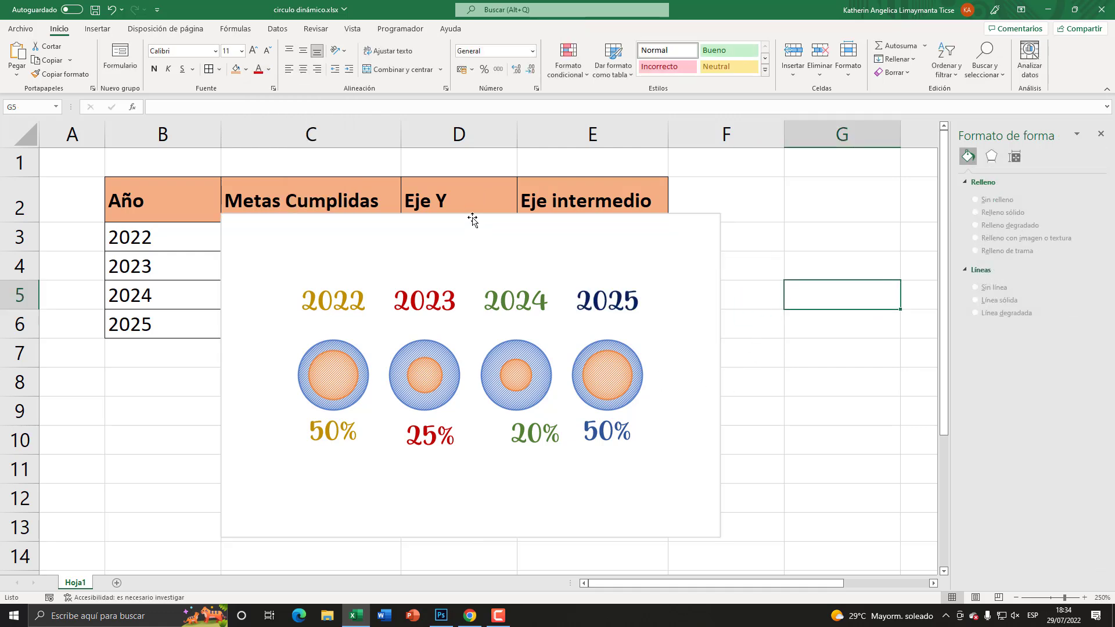
Step: Move the chart higher and give it the first Perspectiva shadow effect
{"action": "mouse_move", "coordinate": [472, 220]}
{"action": "left_mouse_down"}
{"action": "mouse_move", "coordinate": [583, 240]}
{"action": "mouse_move", "coordinate": [472, 170]}
{"action": "left_mouse_up"}
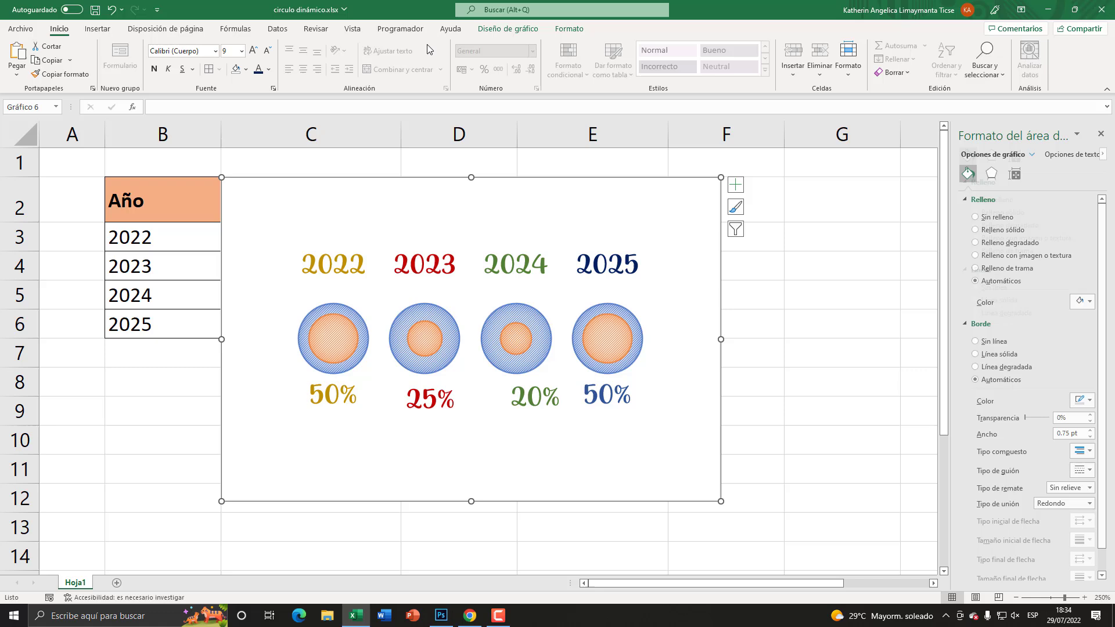
{"action": "left_click", "coordinate": [569, 29]}
{"action": "left_click", "coordinate": [488, 60]}
{"action": "left_click", "coordinate": [505, 72]}
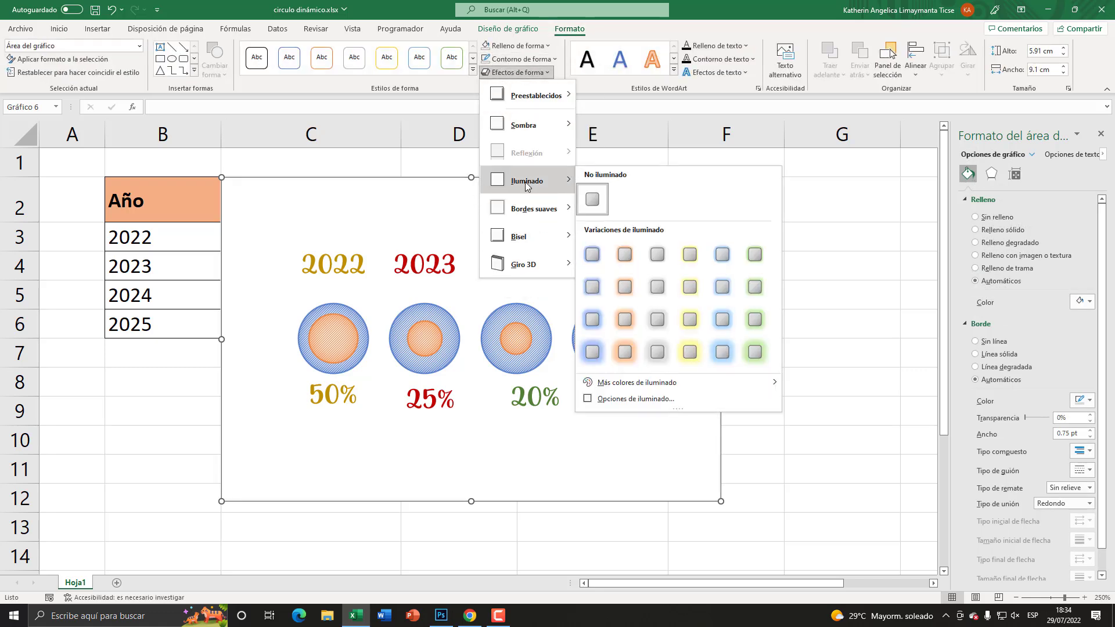
{"action": "mouse_move", "coordinate": [528, 125]}
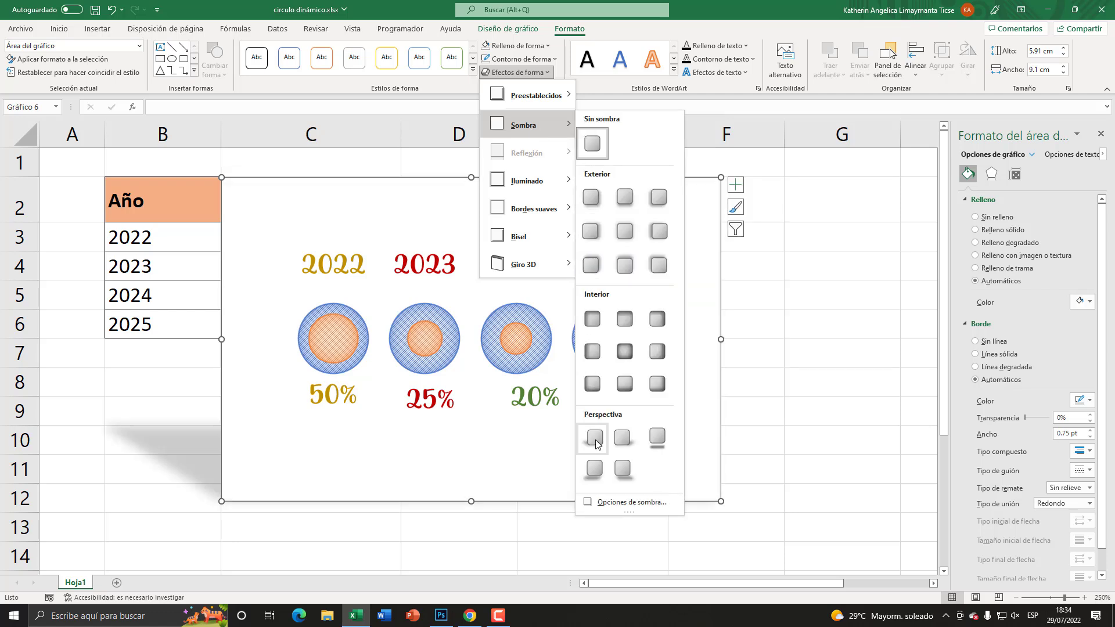
{"action": "left_click", "coordinate": [585, 434]}
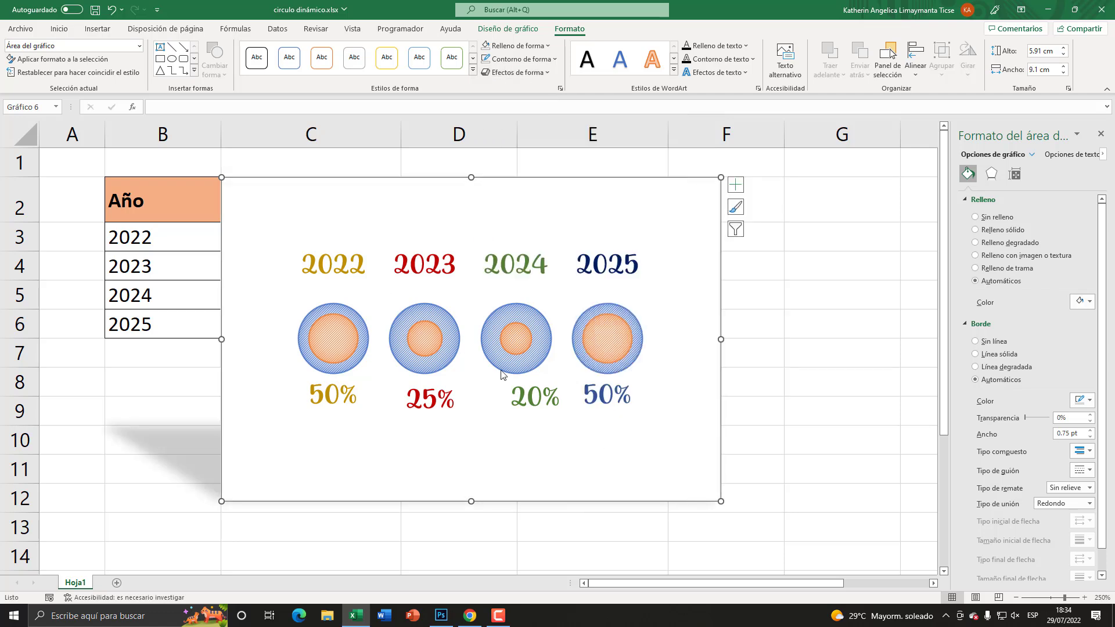
{"action": "mouse_move", "coordinate": [502, 375]}
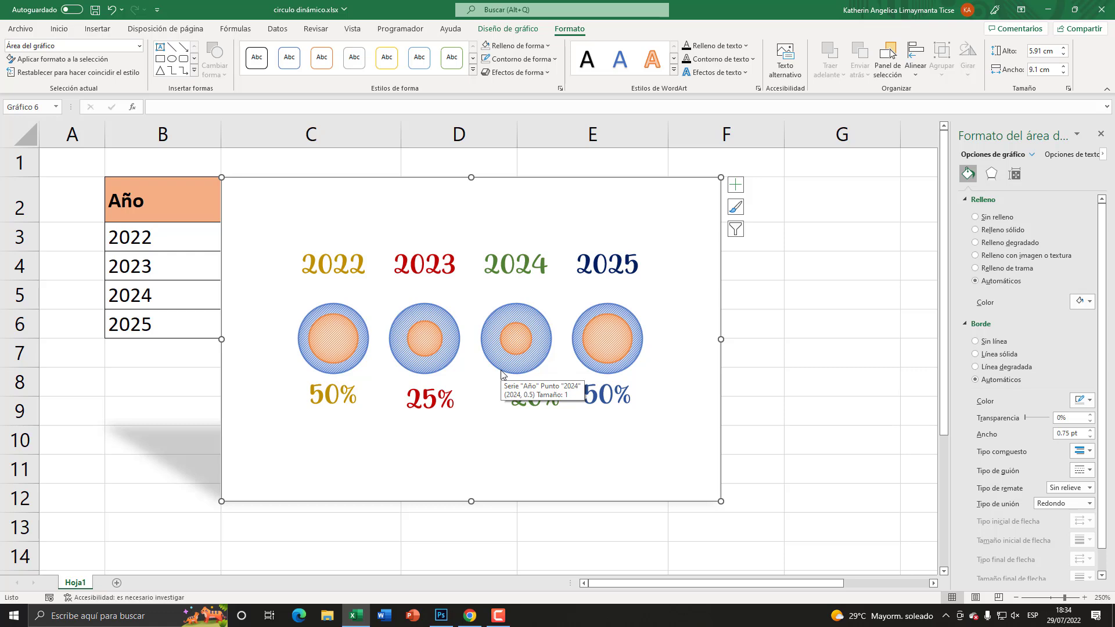
Step: Fill the 2022 inner circle dark gold and the 2023 inner circle dark red
{"action": "left_click", "coordinate": [334, 364]}
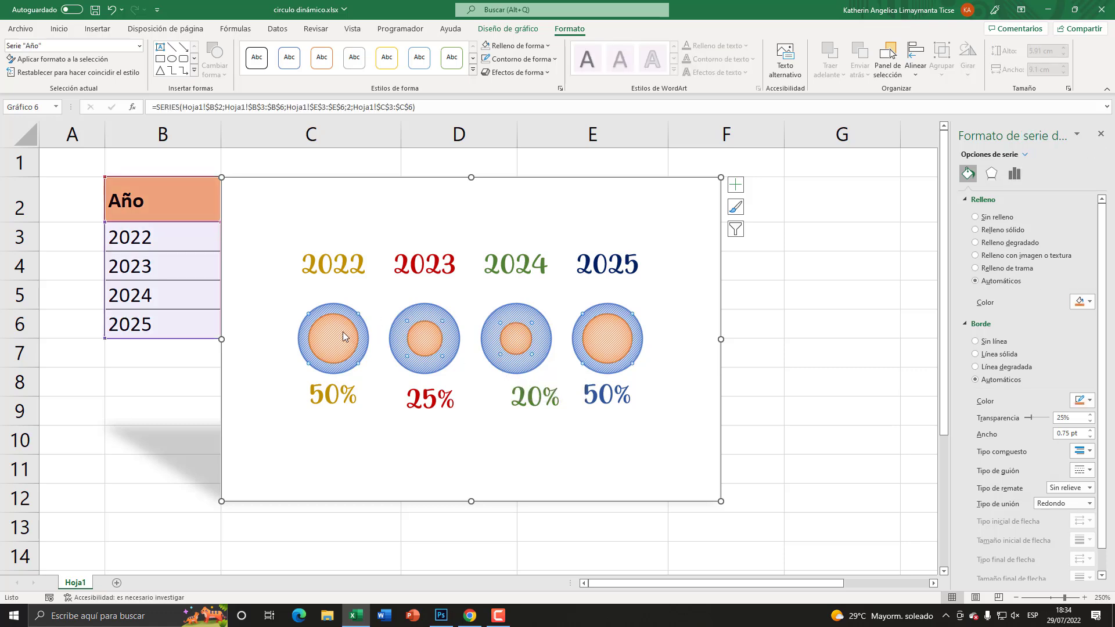
{"action": "left_click", "coordinate": [337, 333]}
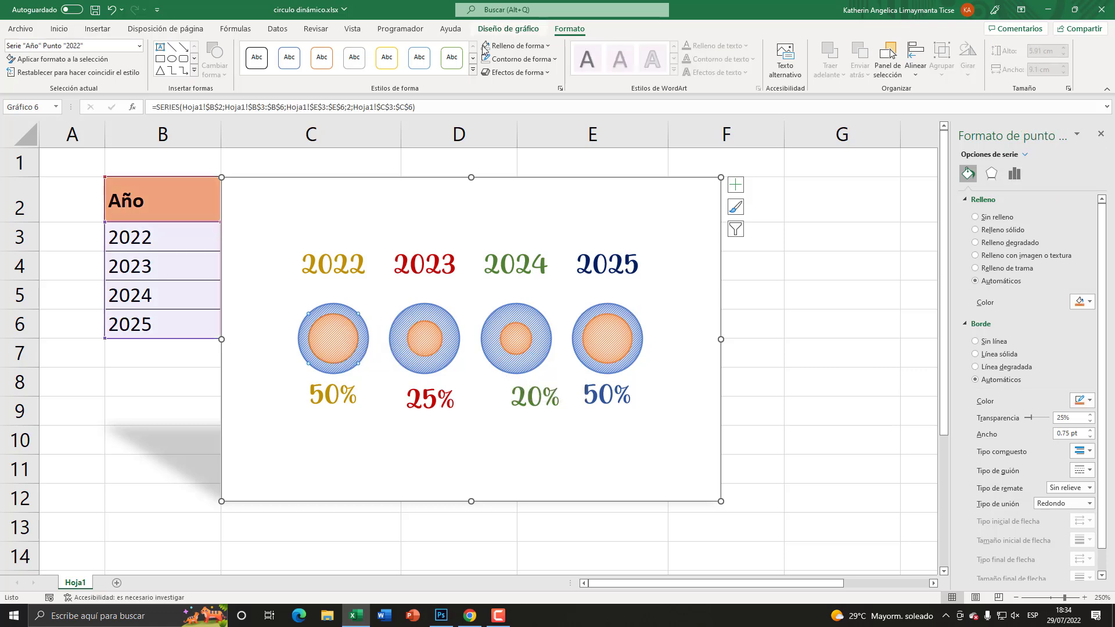
{"action": "left_click", "coordinate": [515, 46]}
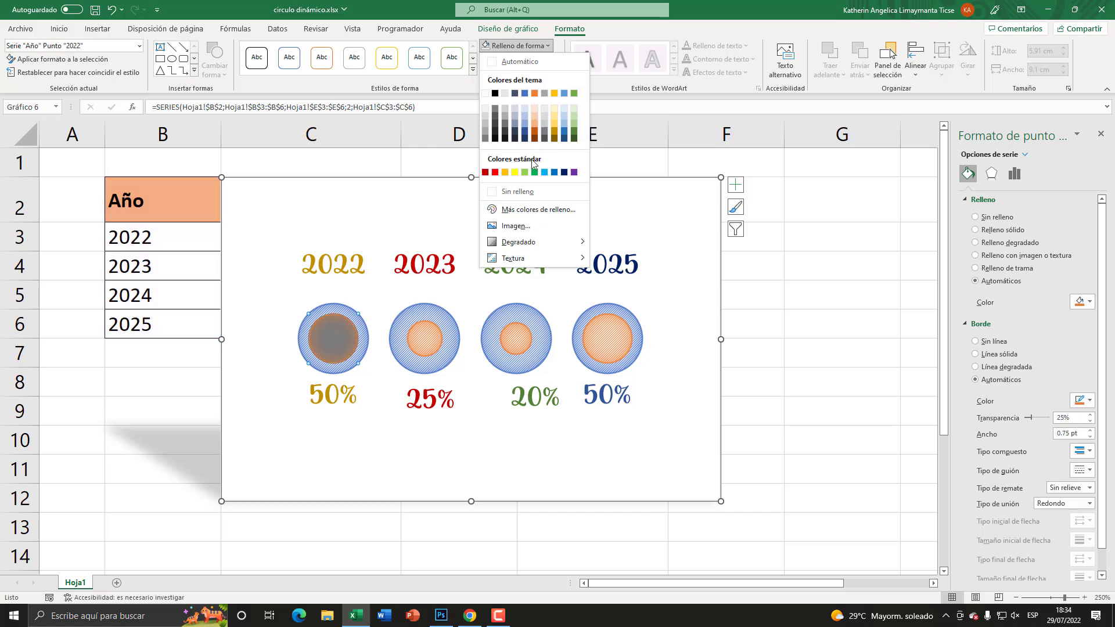
{"action": "left_click", "coordinate": [554, 130]}
{"action": "left_click", "coordinate": [424, 339]}
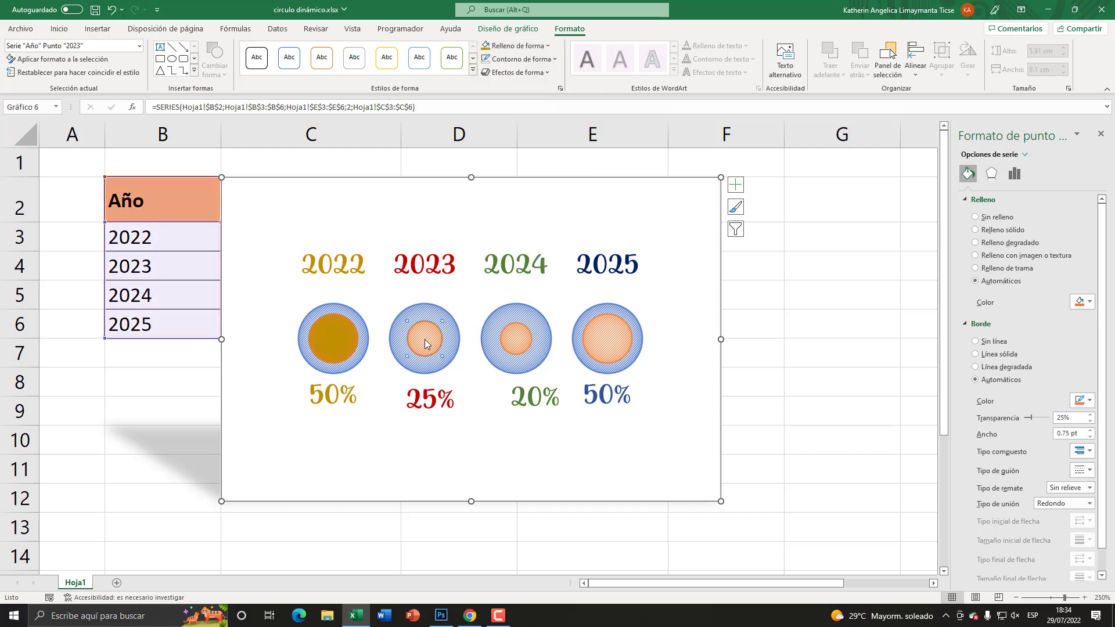
{"action": "left_click", "coordinate": [515, 45]}
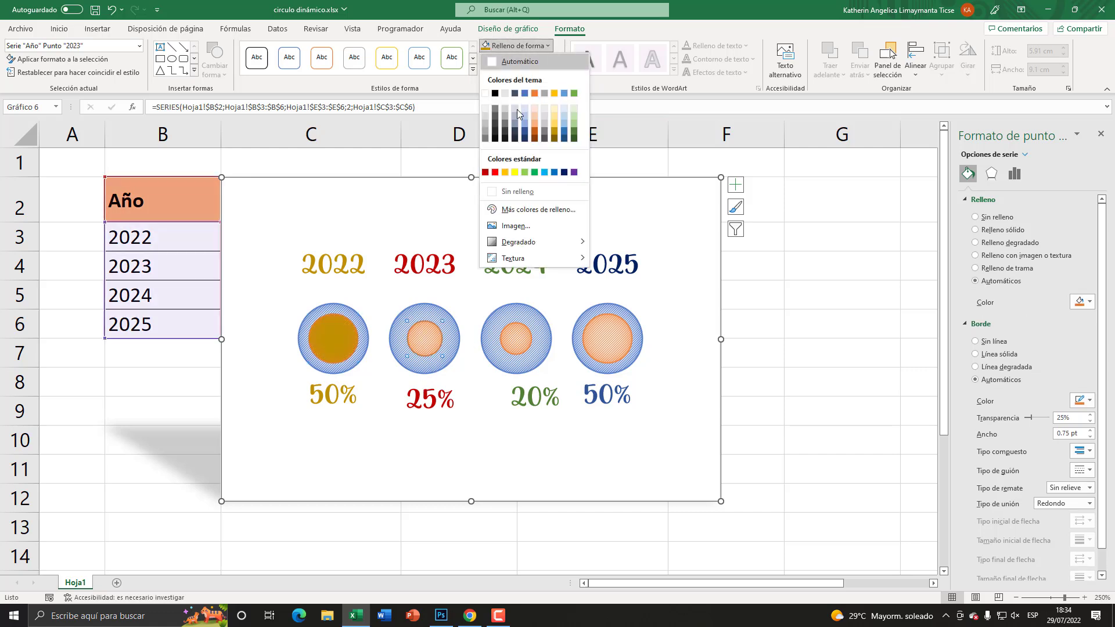
{"action": "left_click", "coordinate": [486, 172]}
Step: Fill the 2024 inner circle green and the 2025 inner circle light blue
{"action": "left_click", "coordinate": [515, 45]}
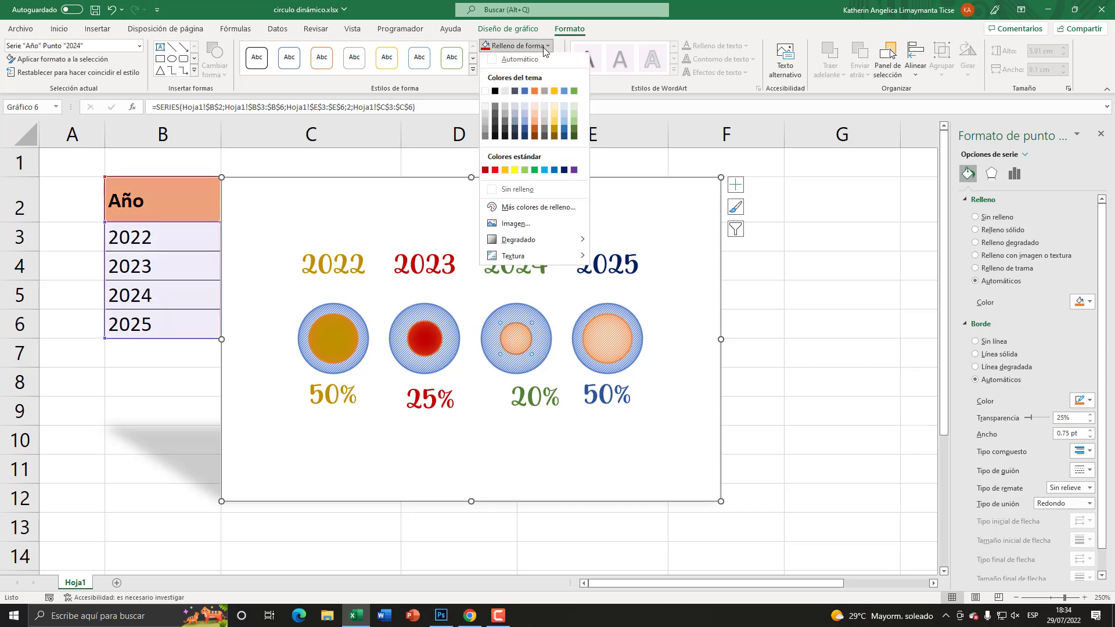
{"action": "left_click", "coordinate": [574, 133]}
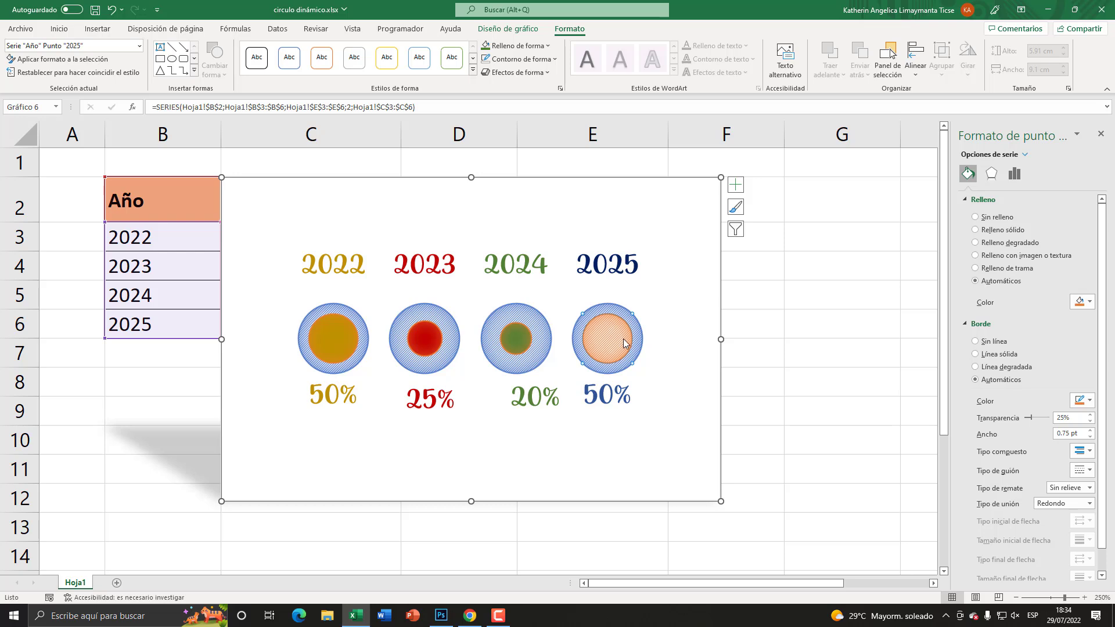
{"action": "left_click", "coordinate": [519, 336]}
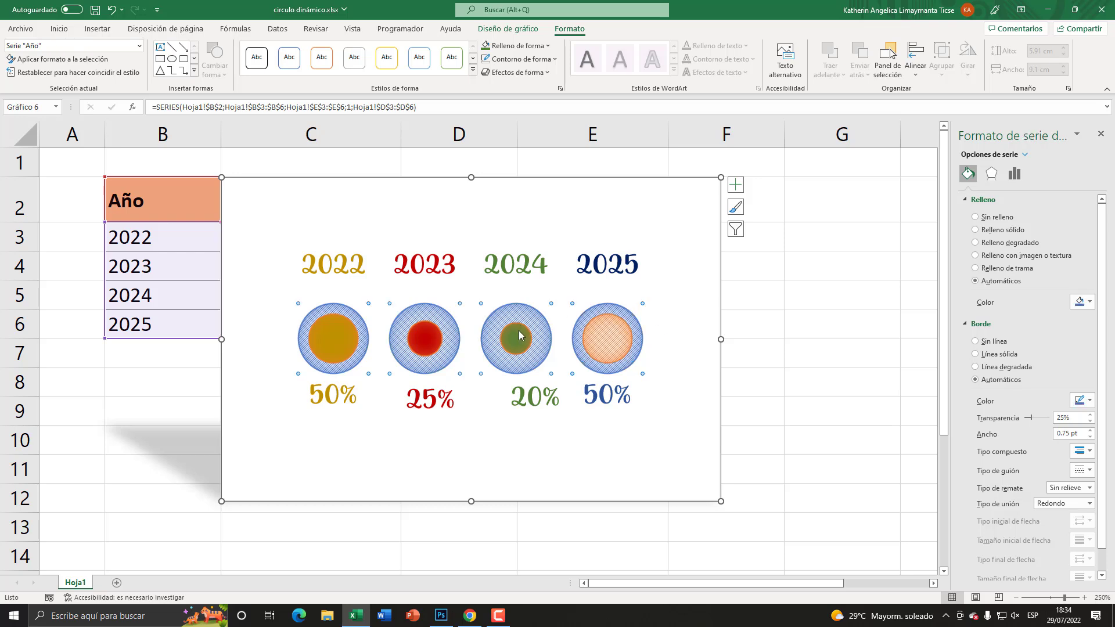
{"action": "left_click", "coordinate": [607, 267]}
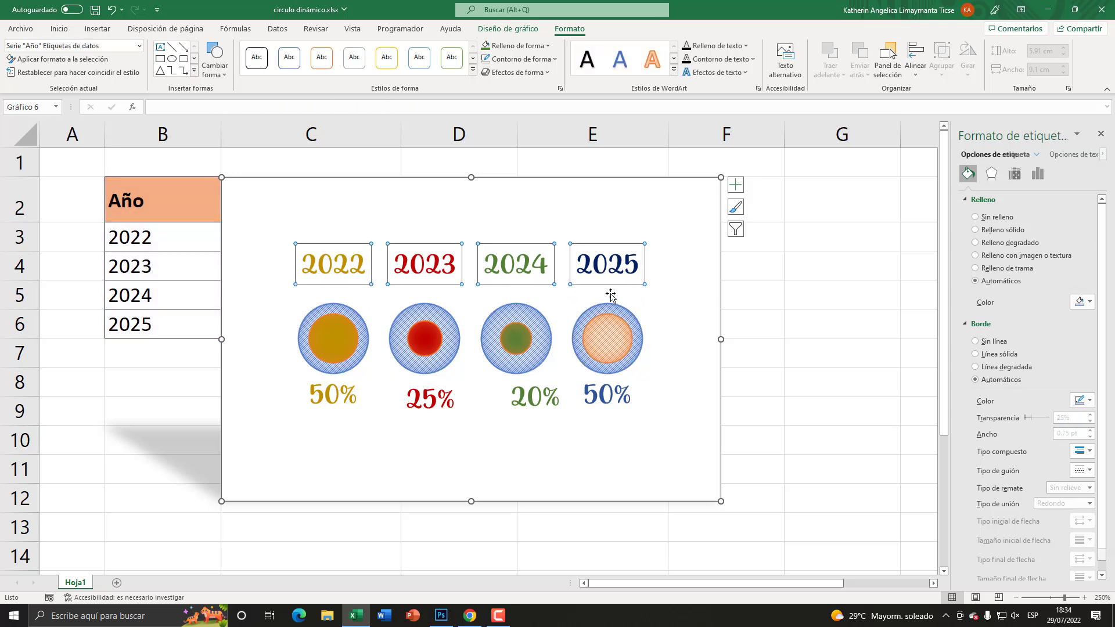
{"action": "left_click", "coordinate": [605, 352]}
{"action": "left_click", "coordinate": [517, 45]}
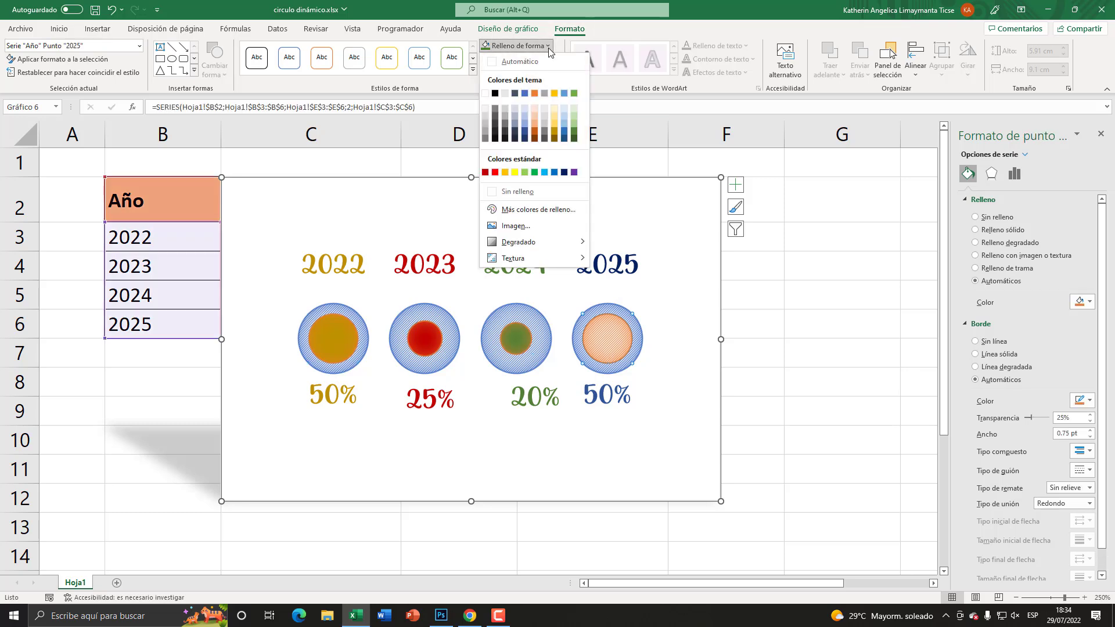
{"action": "left_click", "coordinate": [564, 172]}
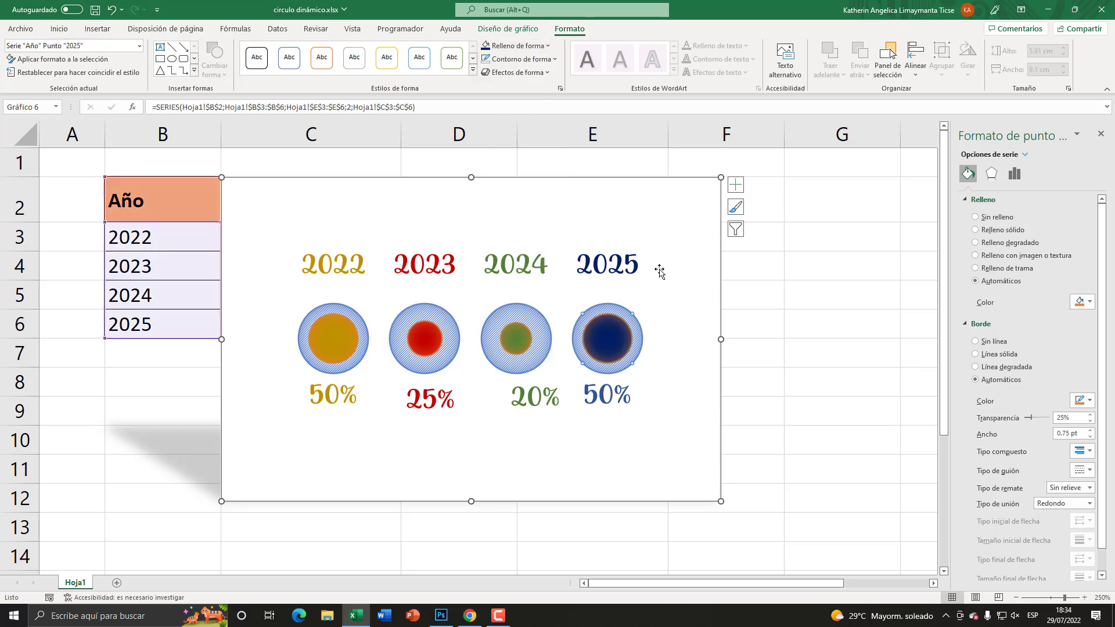
{"action": "left_click", "coordinate": [547, 46]}
{"action": "left_click", "coordinate": [553, 160]}
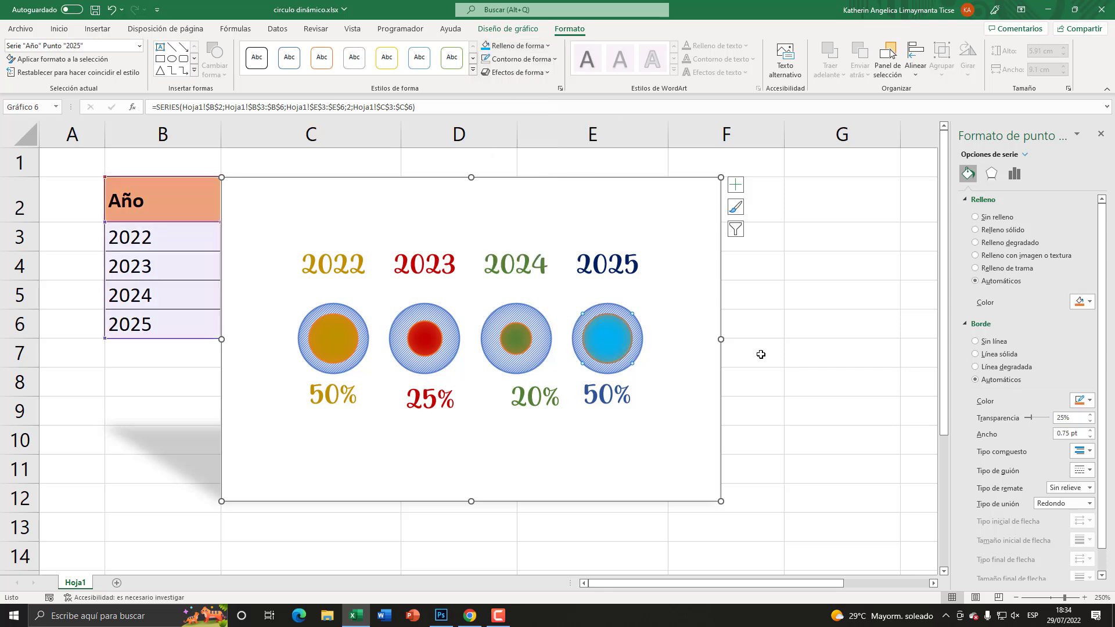
{"action": "left_click", "coordinate": [765, 355]}
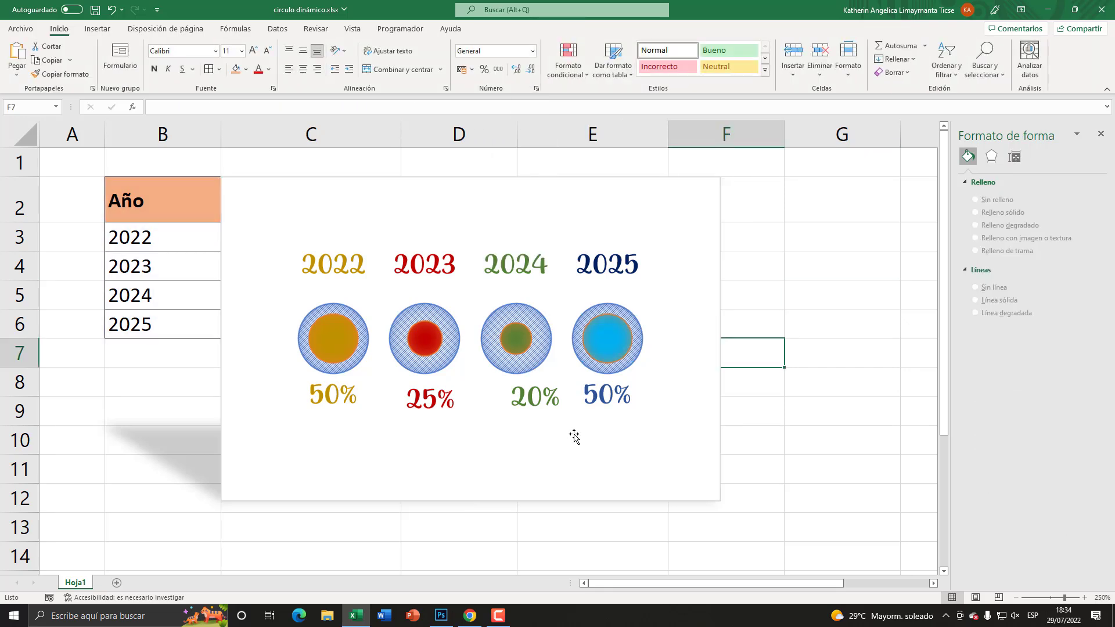
Step: Move the chart right of the Metas Cumplidas column and test C3 with 80 and 1
{"action": "left_click", "coordinate": [604, 433]}
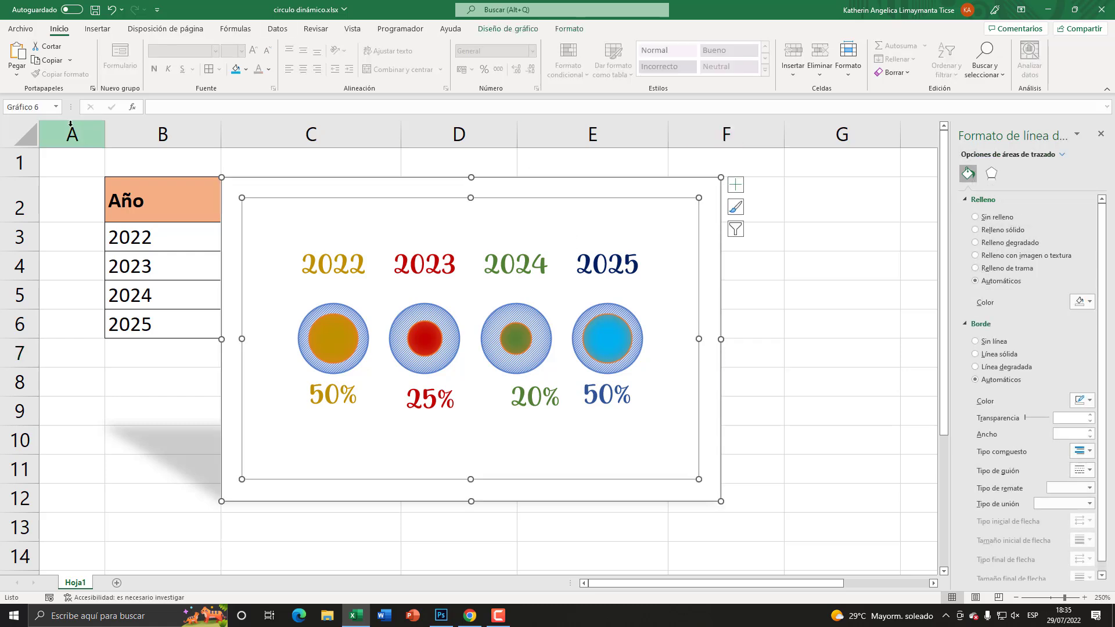
{"action": "mouse_move", "coordinate": [233, 183]}
{"action": "left_mouse_down"}
{"action": "mouse_move", "coordinate": [364, 193]}
{"action": "mouse_move", "coordinate": [480, 162]}
{"action": "left_mouse_up"}
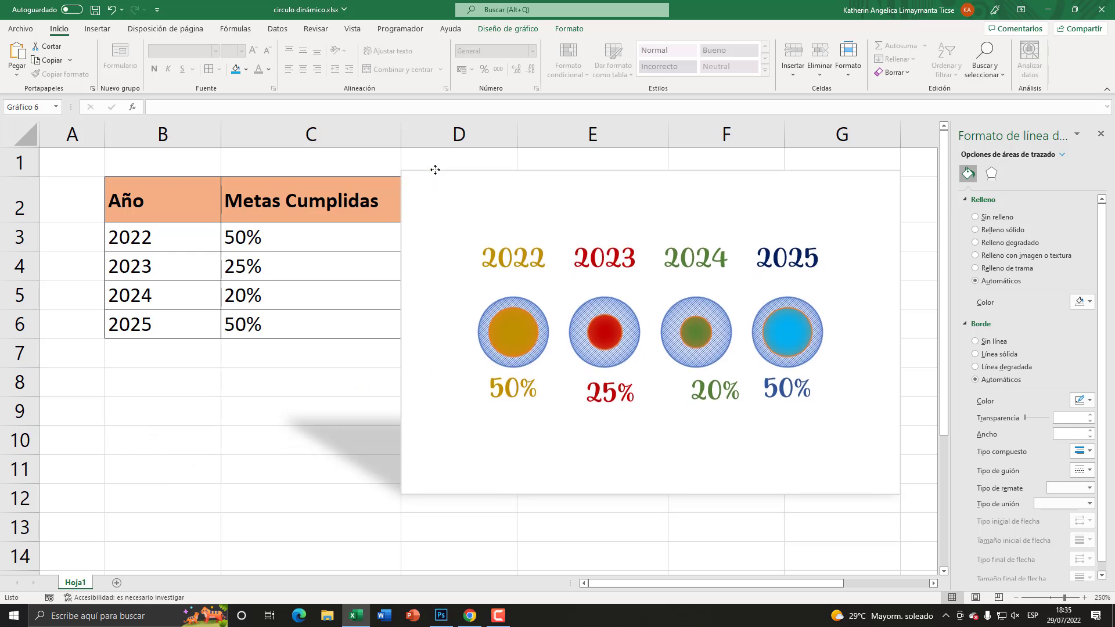
{"action": "left_click", "coordinate": [247, 243]}
{"action": "type", "text": "80"}
{"action": "key", "text": "Return"}
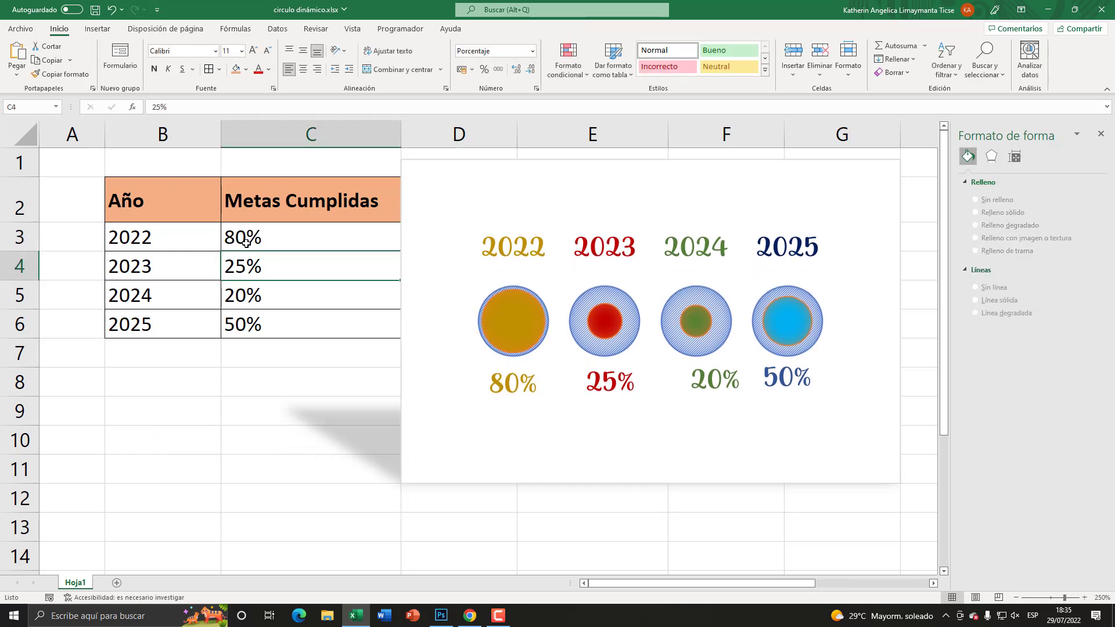
{"action": "left_click", "coordinate": [247, 243]}
{"action": "type", "text": "1"}
{"action": "key", "text": "Return"}
Step: Test the 2022 value in C3 with 2, 10 and 50
{"action": "left_click", "coordinate": [246, 242]}
{"action": "type", "text": "2"}
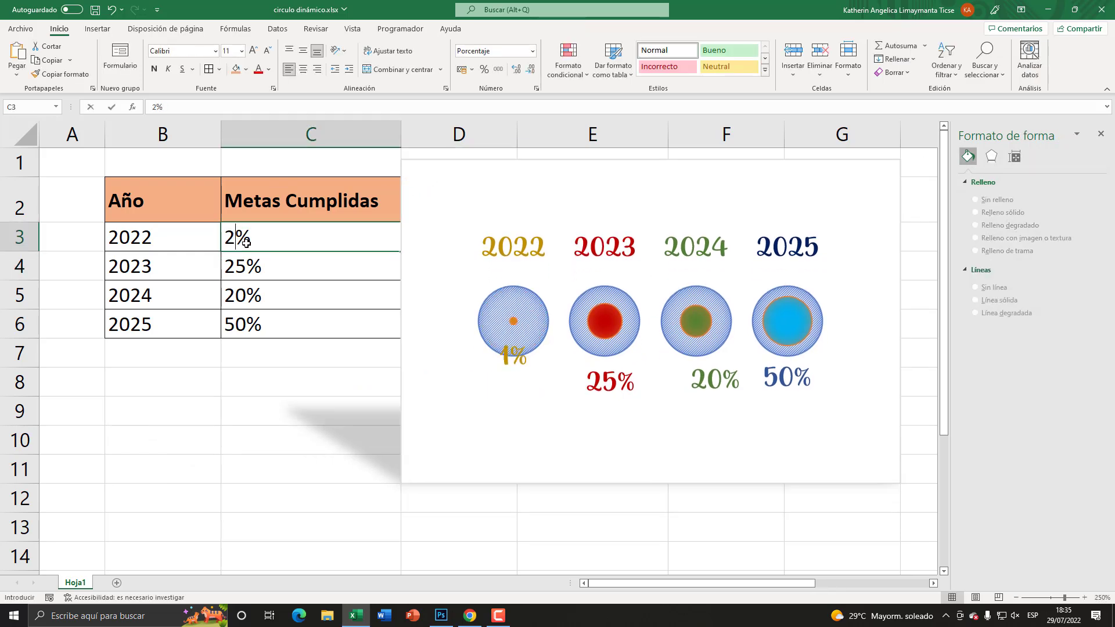
{"action": "key", "text": "Return"}
{"action": "left_click", "coordinate": [247, 243]}
{"action": "type", "text": "10"}
{"action": "key", "text": "Return"}
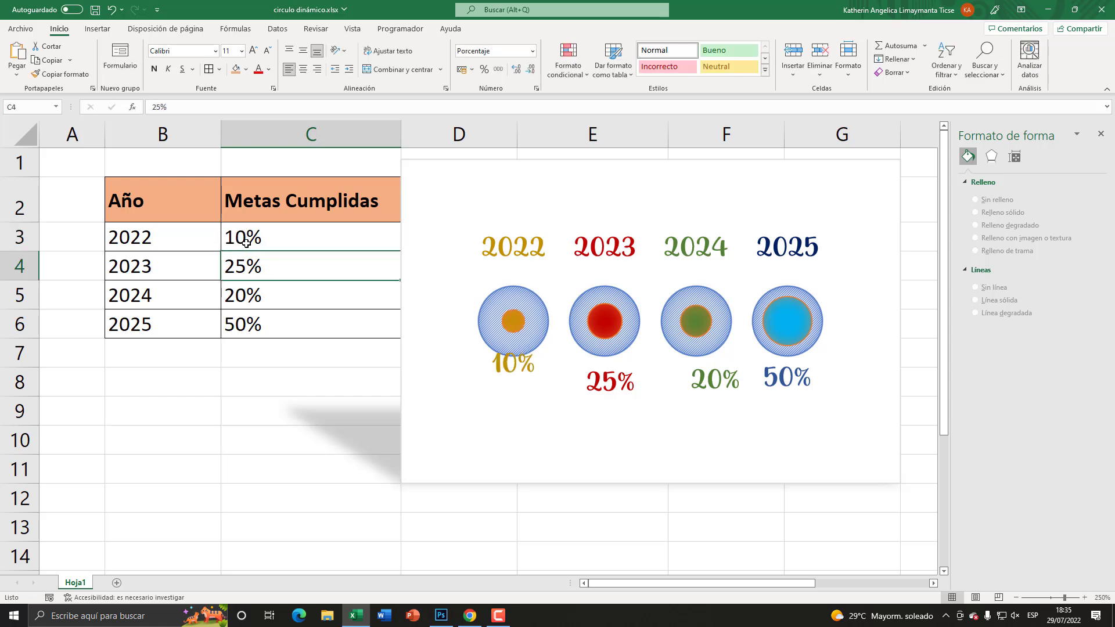
{"action": "left_click", "coordinate": [246, 243]}
{"action": "type", "text": "50"}
{"action": "key", "text": "Return"}
Step: Enter 25, then 100, and finally 5 into C3
{"action": "left_click", "coordinate": [246, 243]}
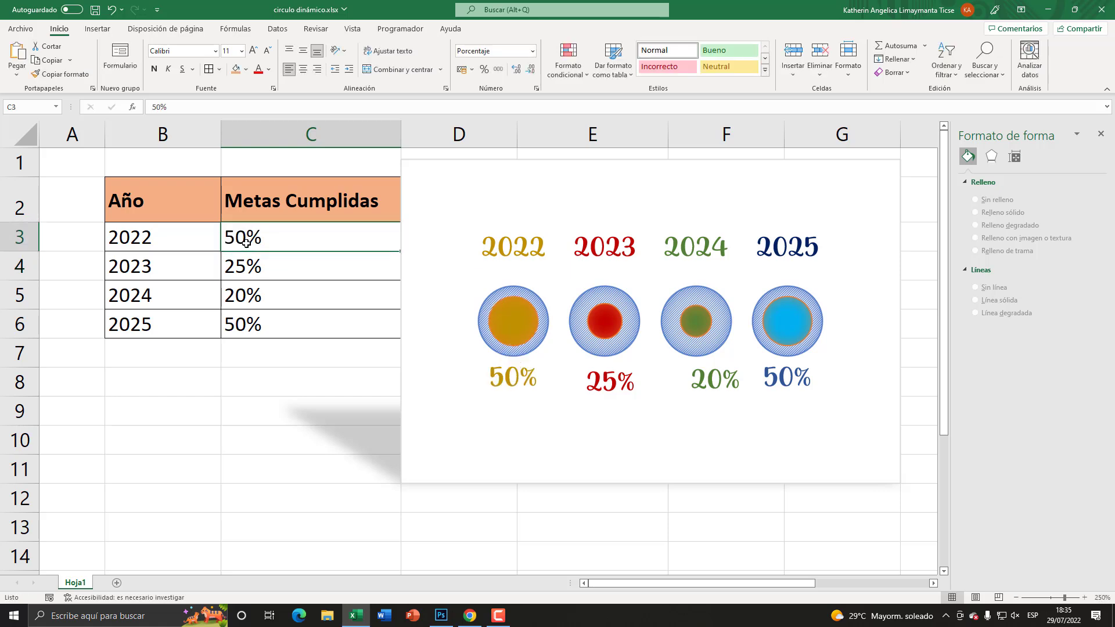
{"action": "type", "text": "25"}
{"action": "key", "text": "Return"}
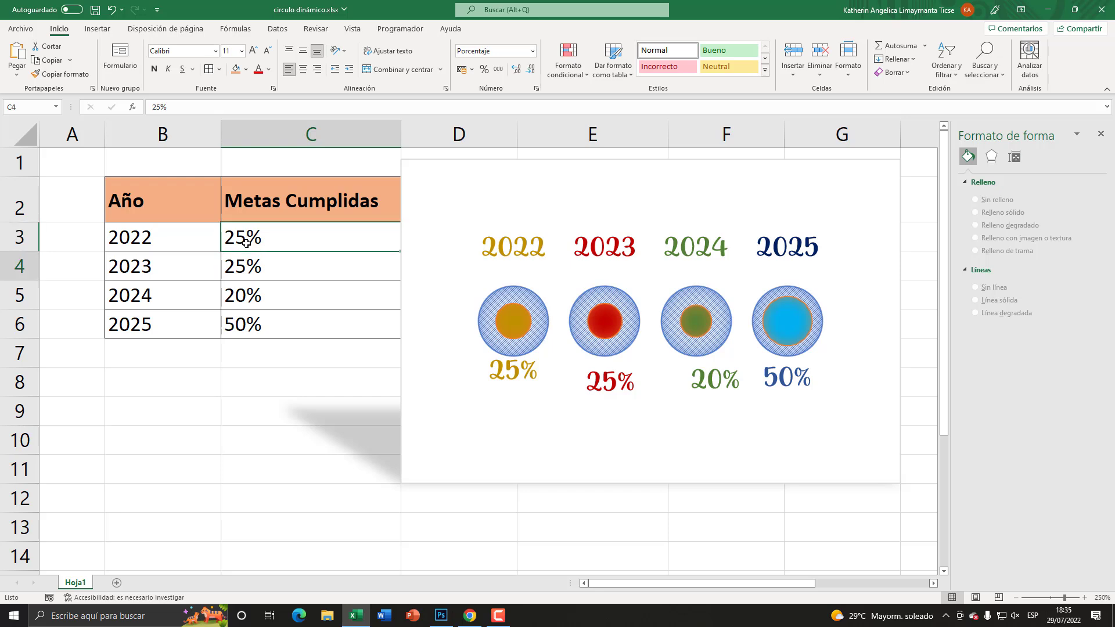
{"action": "left_click", "coordinate": [246, 242]}
{"action": "type", "text": "100"}
{"action": "key", "text": "Return"}
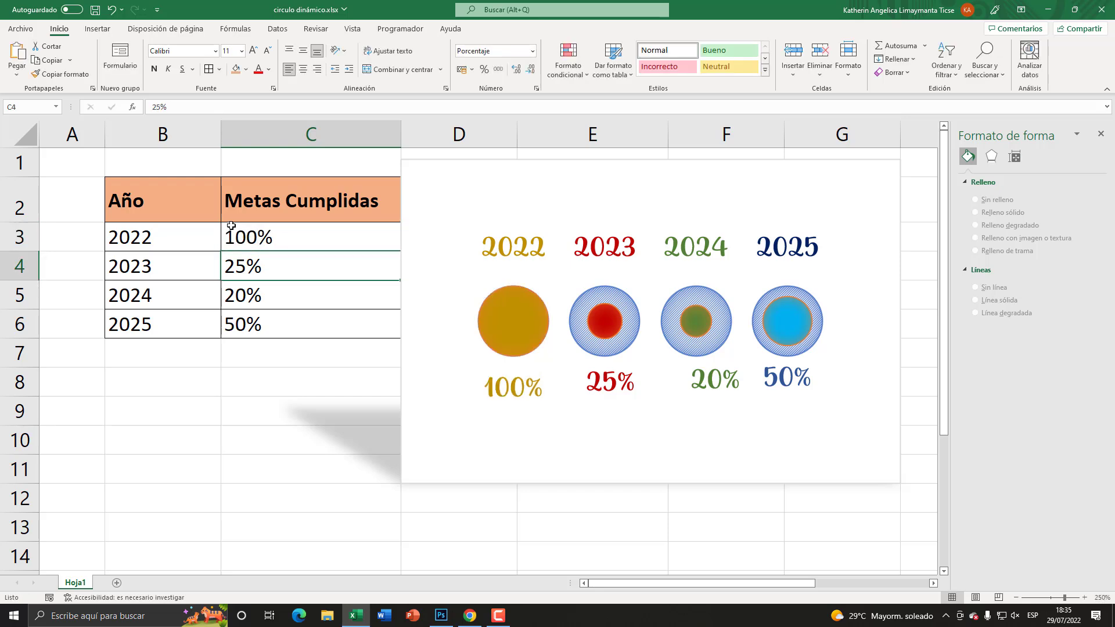
{"action": "left_click", "coordinate": [277, 232]}
{"action": "type", "text": "5"}
{"action": "key", "text": "Return"}
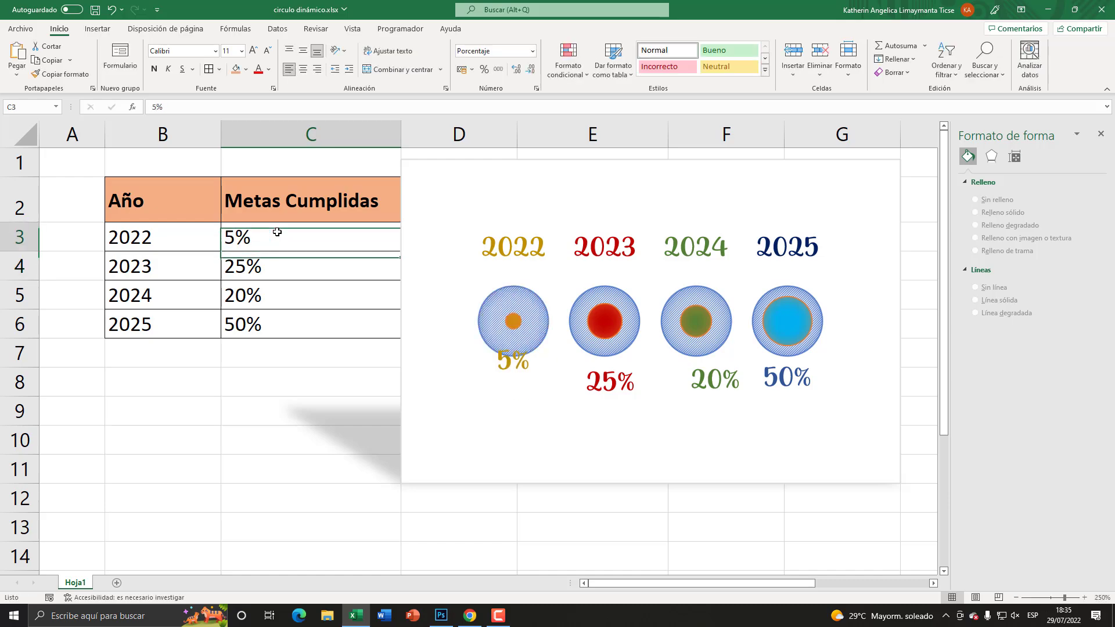